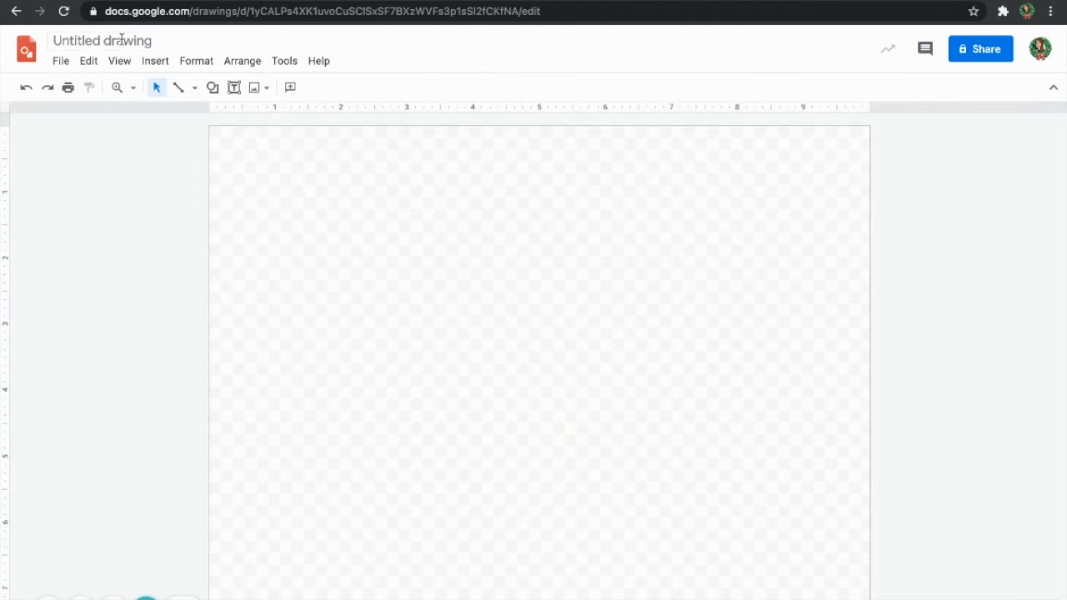
- Rename the untitled drawing as "Your Name - Gingerbread house"
{"action": "left_click", "coordinate": [119, 60]}
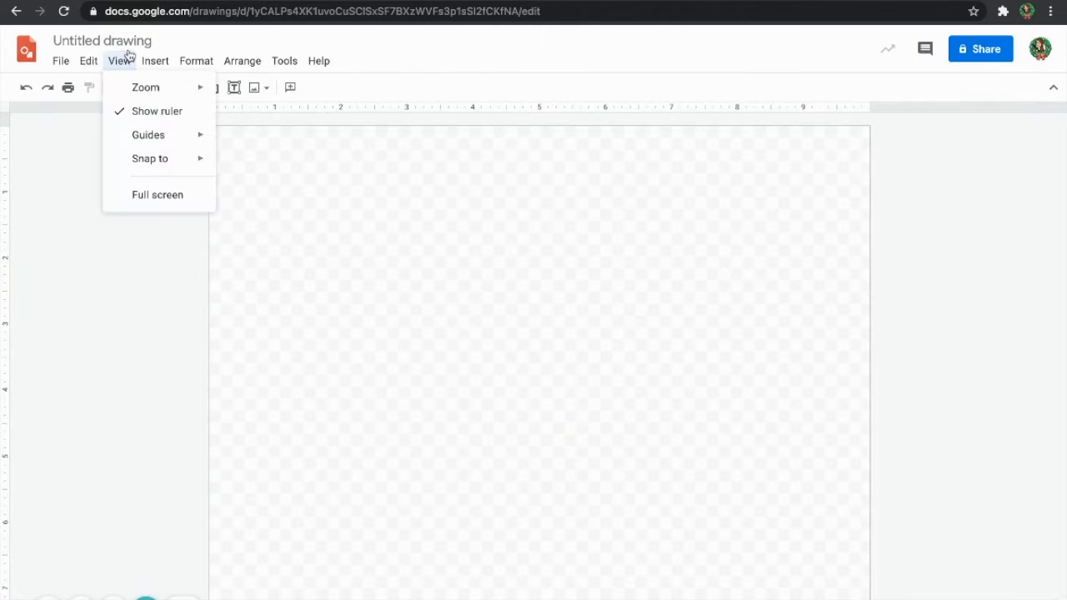
{"action": "left_click", "coordinate": [128, 42]}
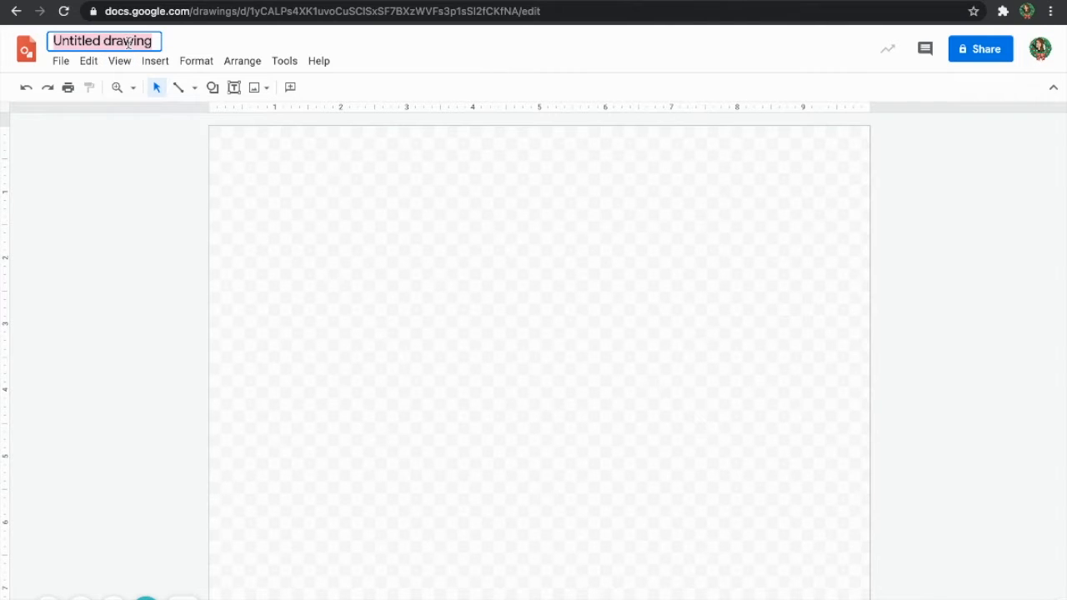
{"action": "type", "text": "Your NAme"}
{"action": "key", "text": "BackSpace"}
{"action": "key", "text": "BackSpace"}
{"action": "key", "text": "BackSpace"}
{"action": "type", "text": "ame -Gingerbeadr"}
{"action": "key", "text": "BackSpace"}
{"action": "key", "text": "BackSpace"}
{"action": "key", "text": "BackSpace"}
{"action": "key", "text": "BackSpace"}
{"action": "type", "text": "read house"}
{"action": "left_click", "coordinate": [177, 207]}
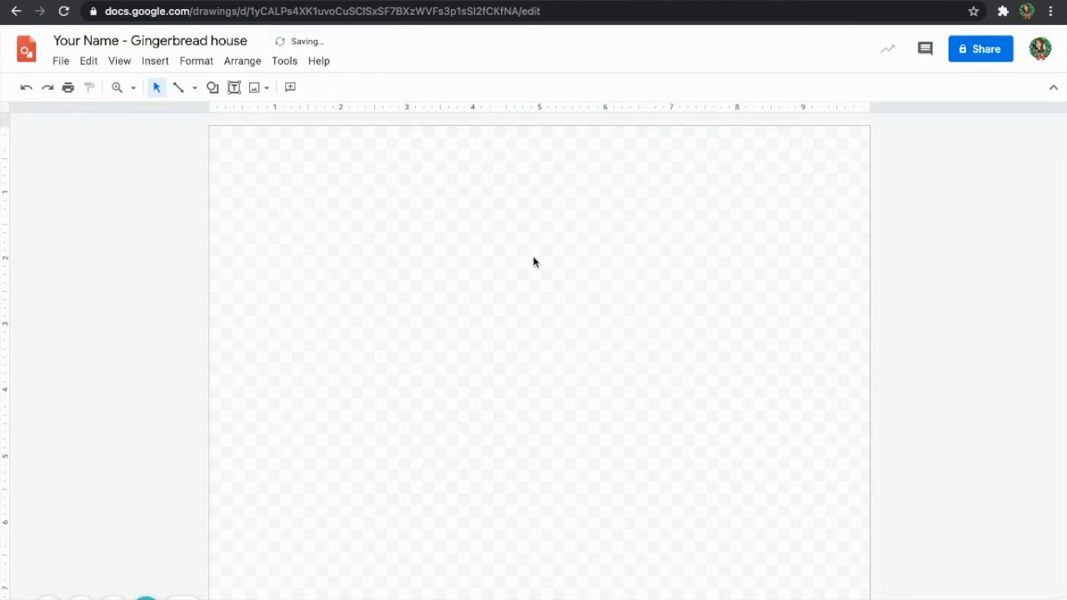
- Set the drawing's background to the dark blue radial gradient
{"action": "right_click", "coordinate": [512, 265]}
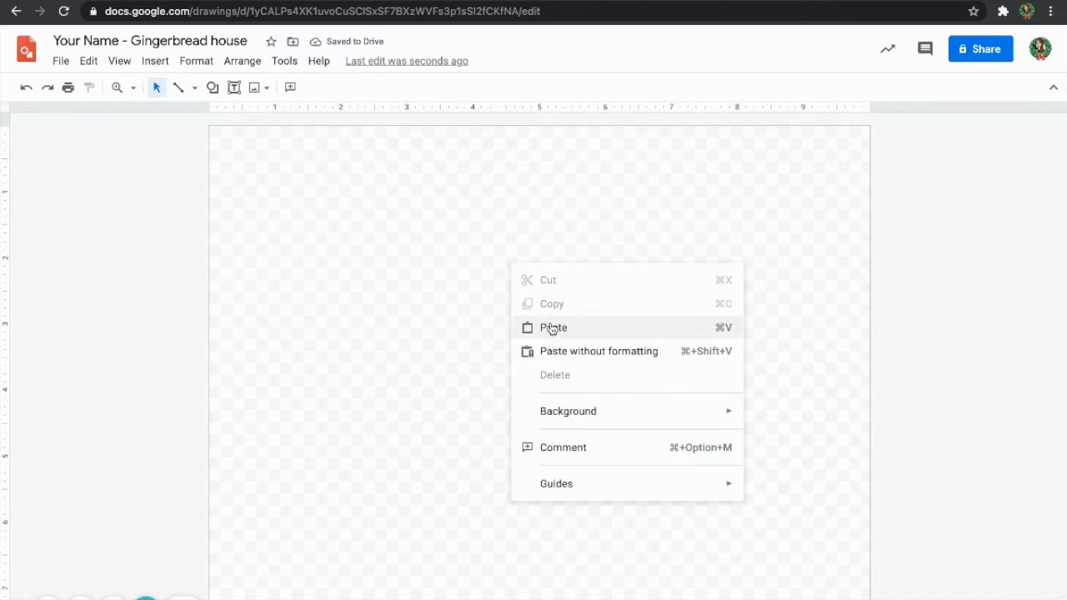
{"action": "mouse_move", "coordinate": [573, 414]}
{"action": "left_click", "coordinate": [869, 201]}
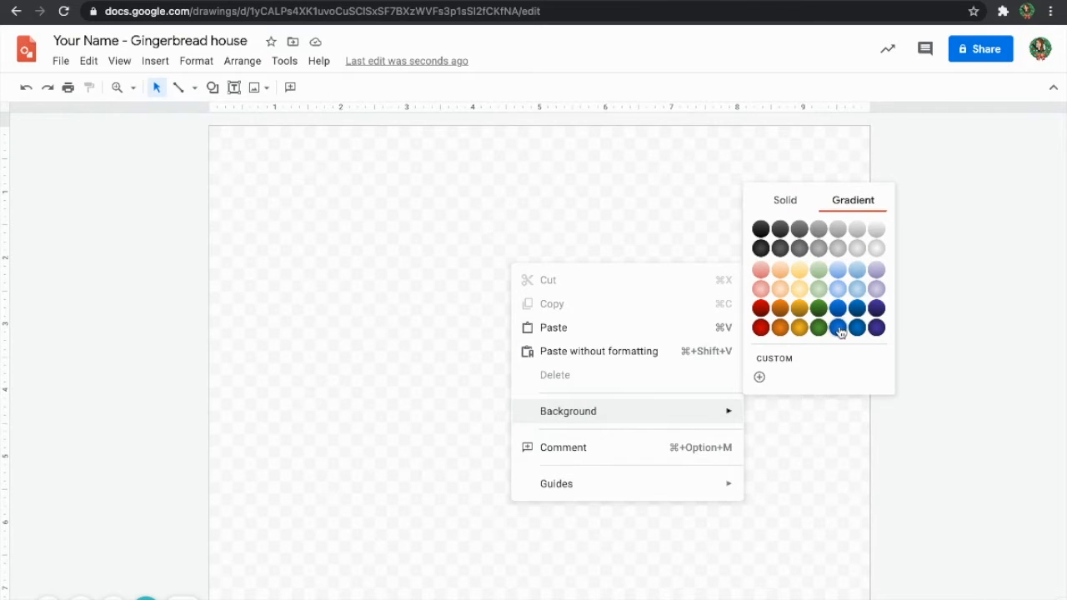
{"action": "left_click", "coordinate": [839, 329]}
{"action": "left_click", "coordinate": [212, 88]}
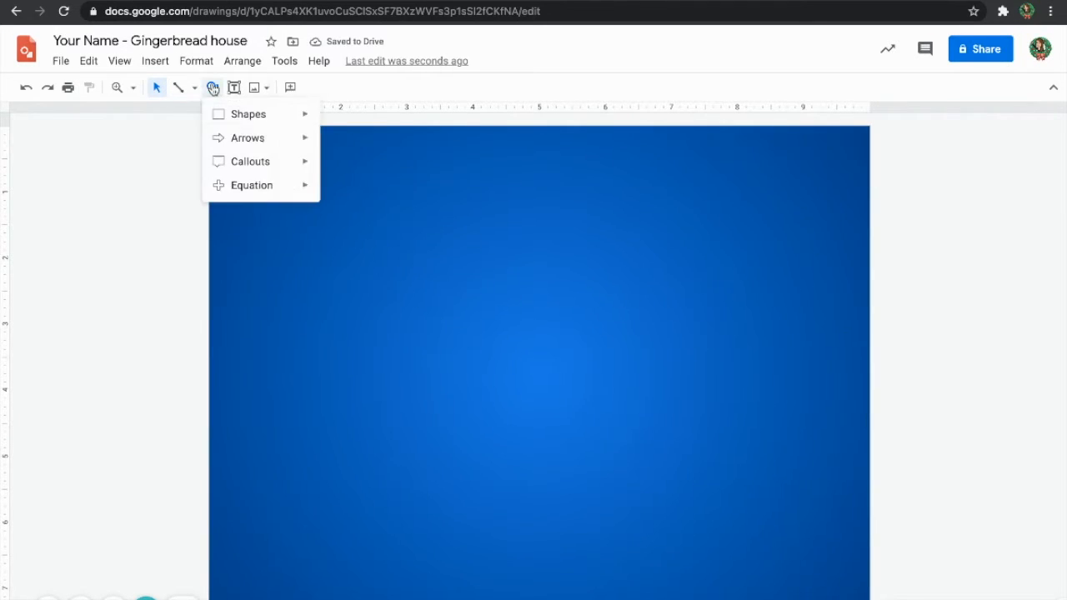
{"action": "mouse_move", "coordinate": [235, 122]}
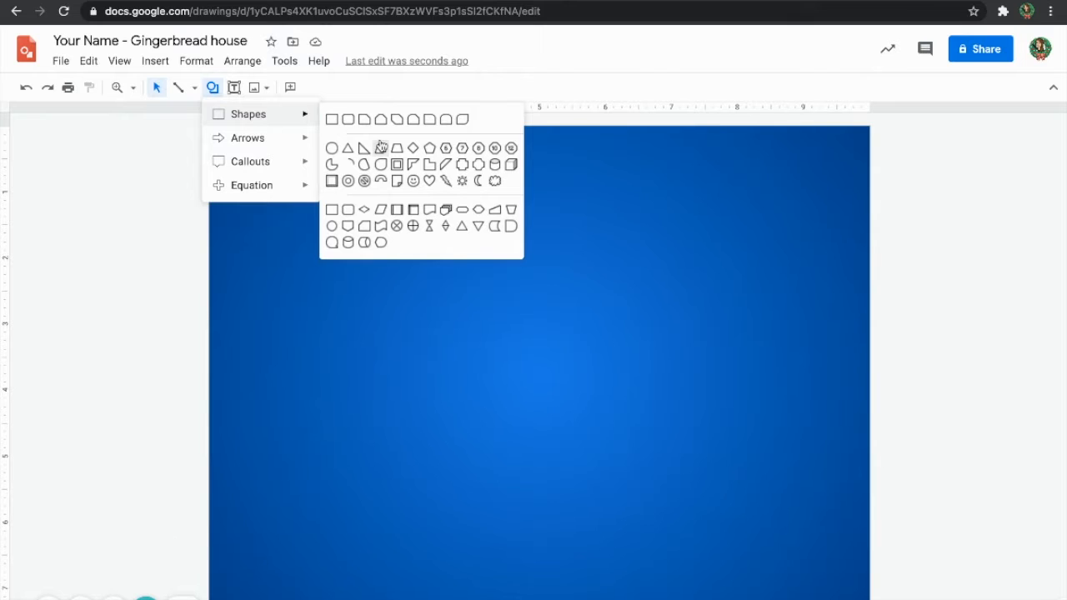
- Draw a closed wavy snowbank with the Curve tool across the lower part of the canvas, extending past both sides
{"action": "left_click", "coordinate": [187, 88]}
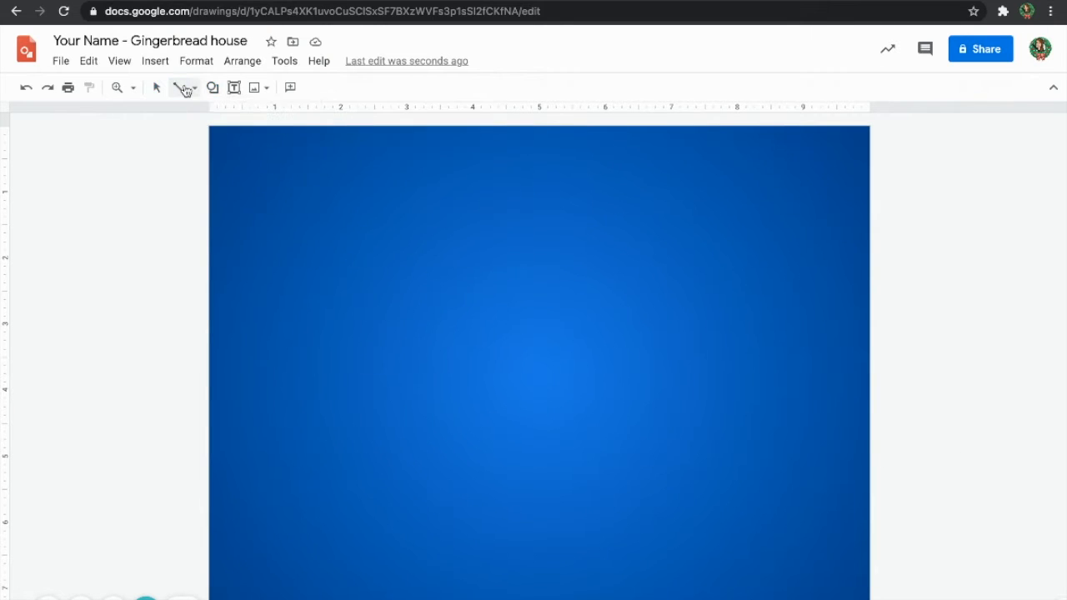
{"action": "left_click", "coordinate": [193, 88]}
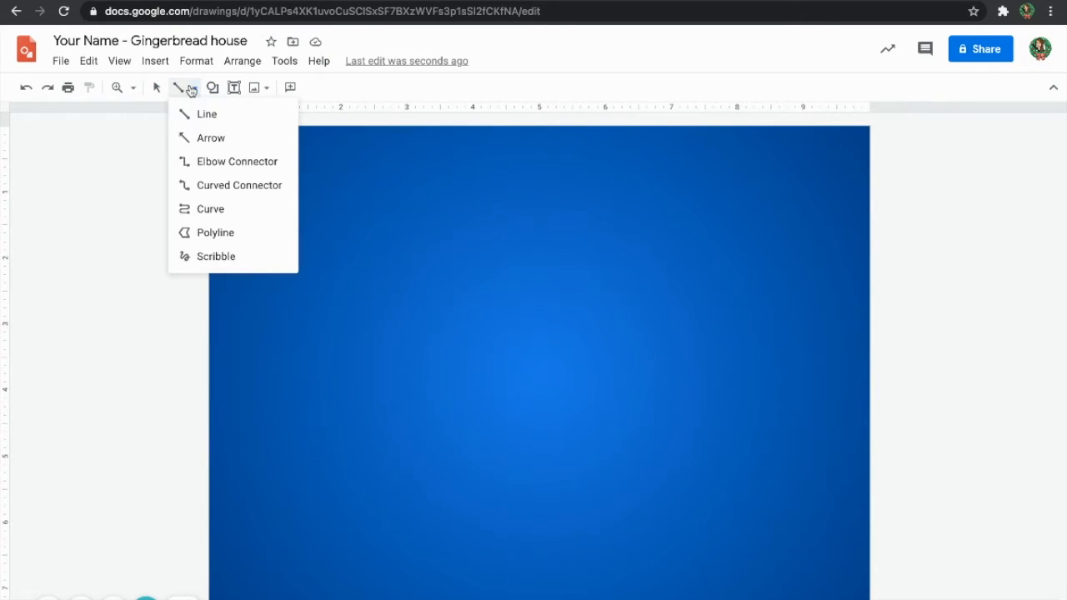
{"action": "left_click", "coordinate": [208, 209]}
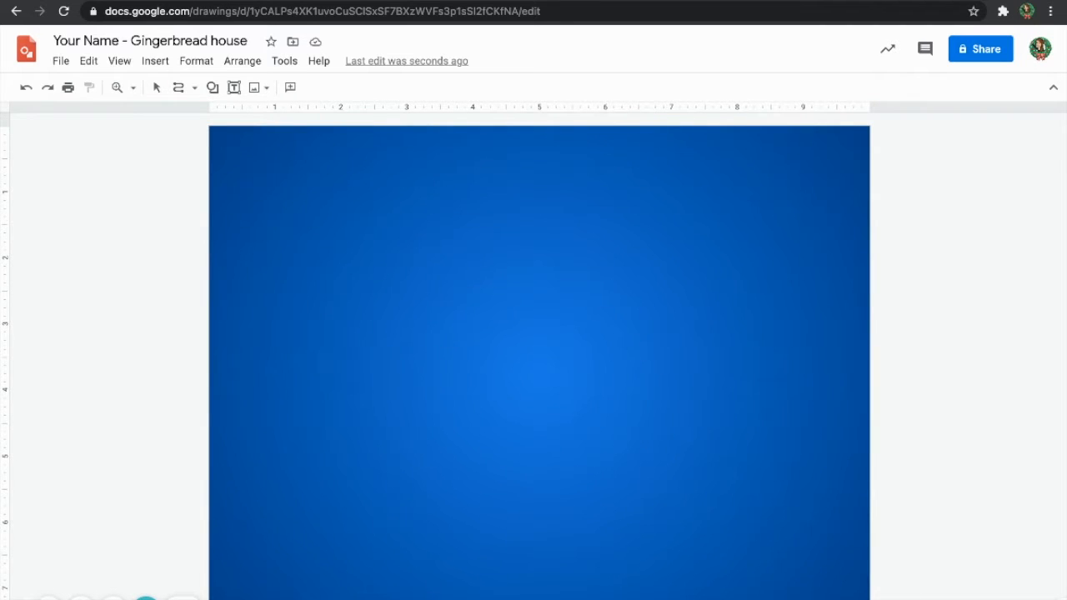
{"action": "left_click", "coordinate": [177, 494]}
{"action": "left_click", "coordinate": [219, 470]}
{"action": "left_click", "coordinate": [298, 474]}
{"action": "left_click", "coordinate": [357, 515]}
{"action": "left_click", "coordinate": [722, 464]}
{"action": "left_click", "coordinate": [786, 482]}
{"action": "left_click", "coordinate": [821, 486]}
{"action": "left_click", "coordinate": [895, 488]}
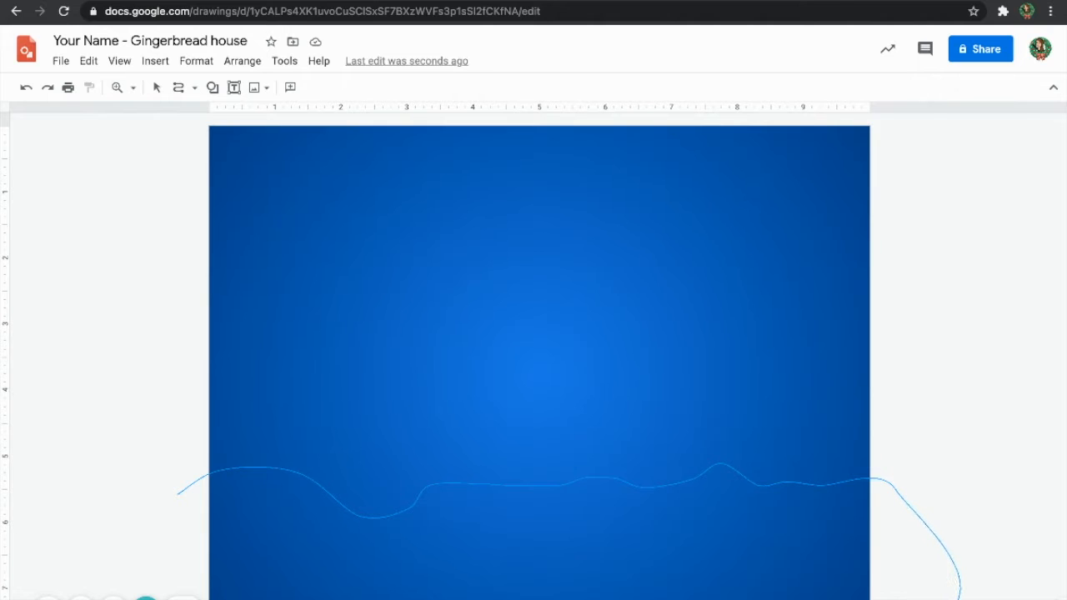
{"action": "left_click", "coordinate": [176, 494]}
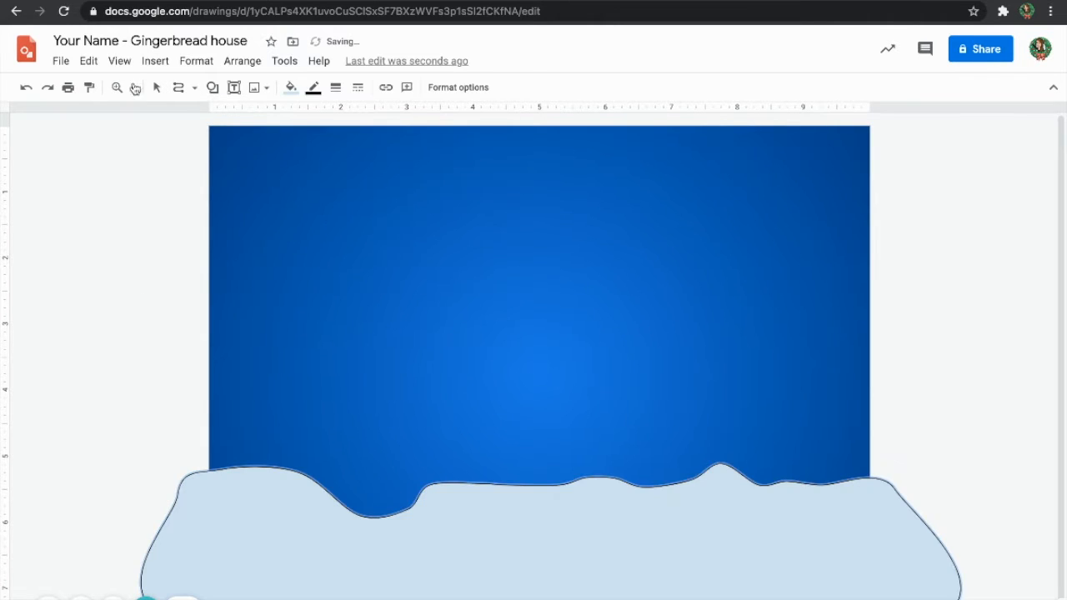
{"action": "left_click", "coordinate": [133, 88]}
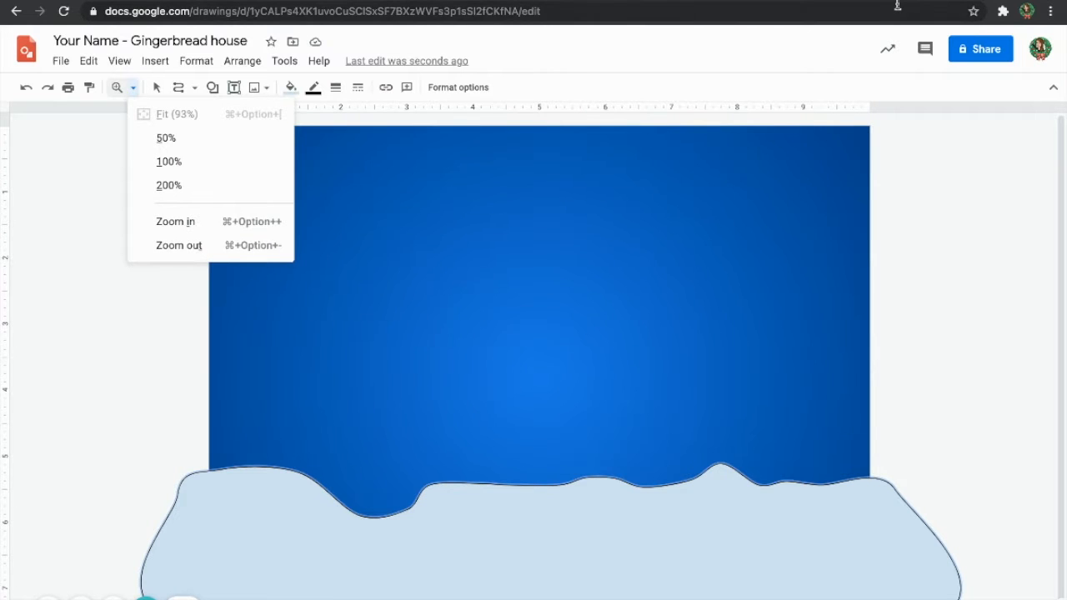
{"action": "key", "text": "ctrl+minus"}
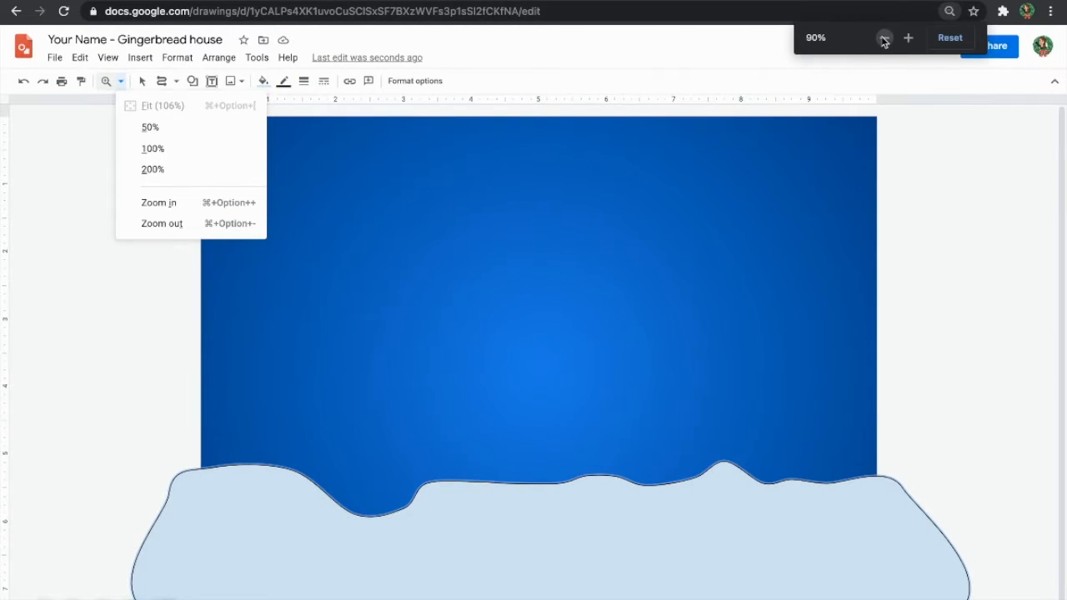
{"action": "left_click", "coordinate": [884, 39]}
{"action": "left_click", "coordinate": [943, 39]}
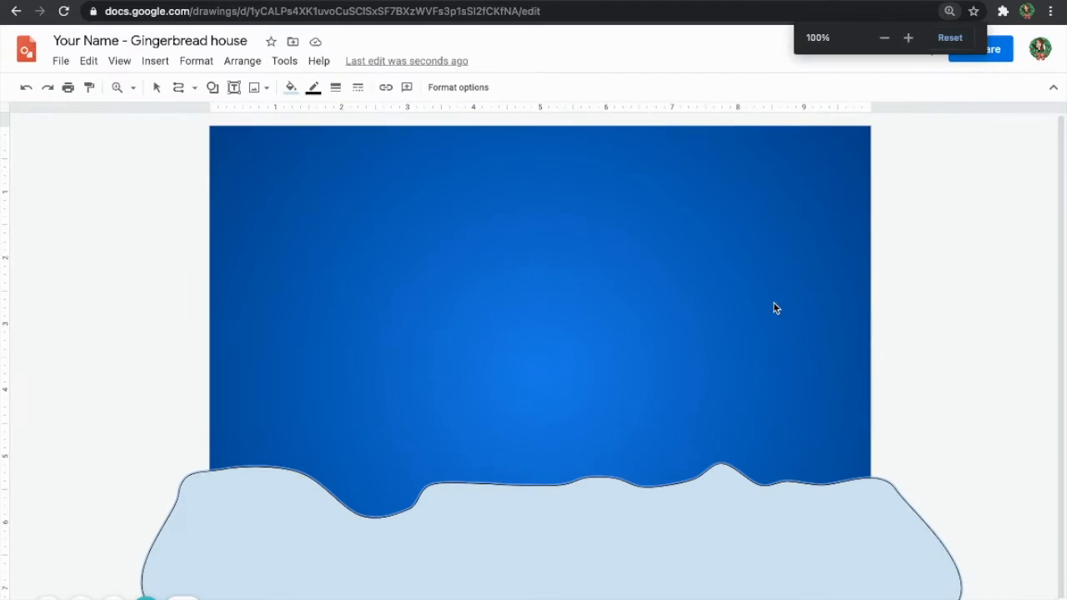
- Fill the snowbank shape with solid white and make its outline transparent
{"action": "left_click", "coordinate": [134, 88]}
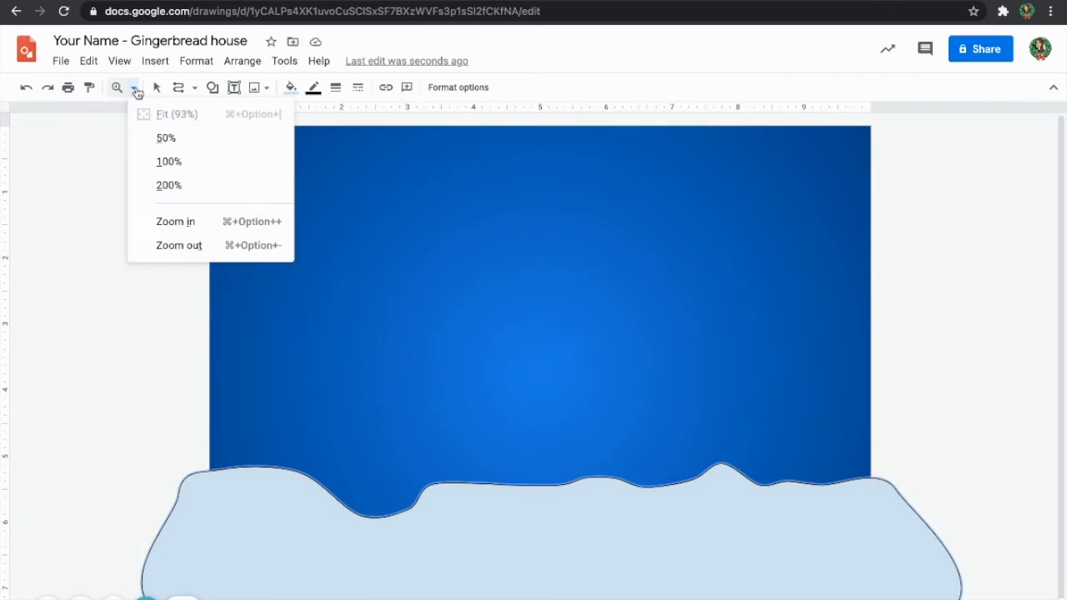
{"action": "left_click", "coordinate": [137, 159]}
{"action": "left_click", "coordinate": [137, 90]}
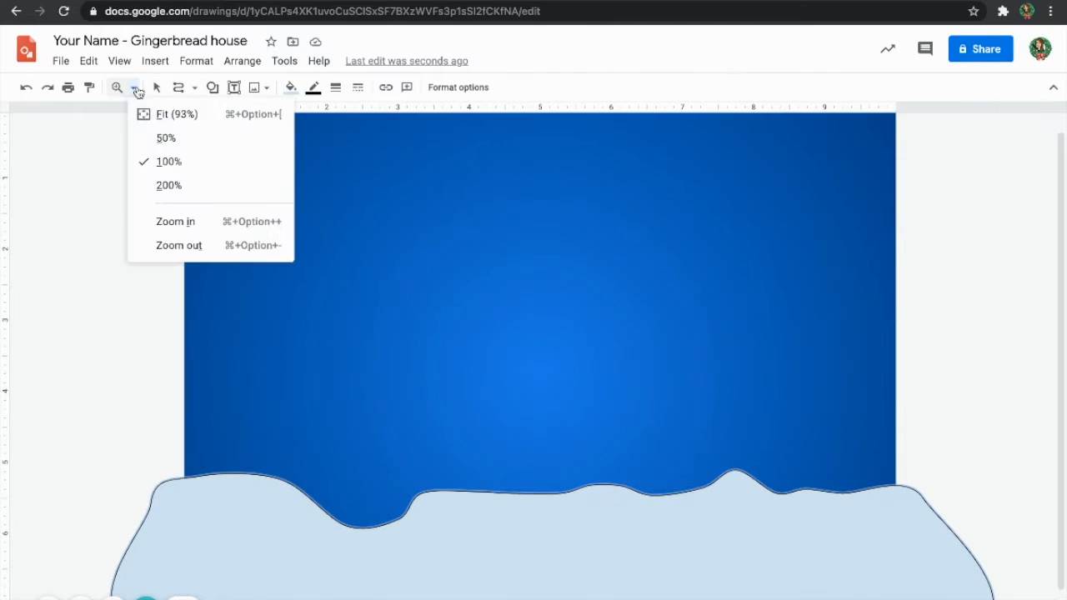
{"action": "left_click", "coordinate": [176, 243]}
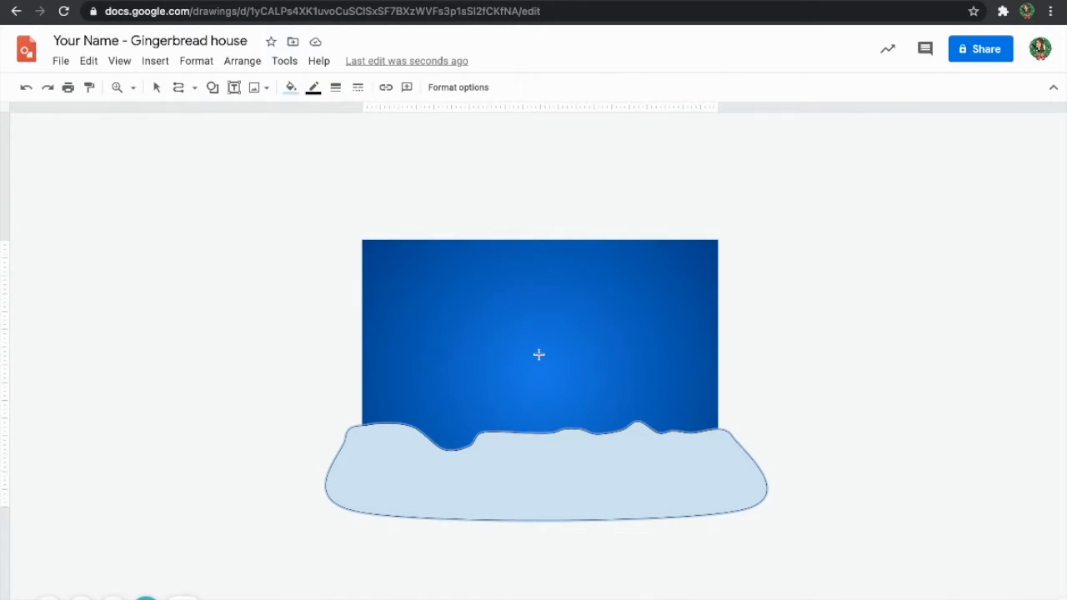
{"action": "left_click", "coordinate": [291, 88]}
{"action": "left_click", "coordinate": [440, 166]}
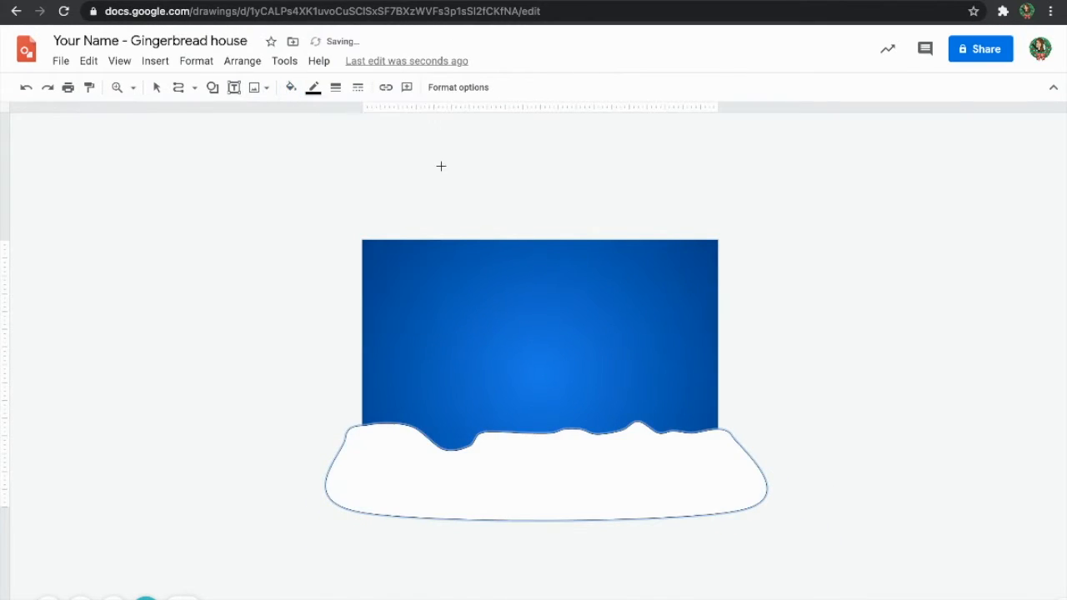
{"action": "left_click", "coordinate": [313, 88]}
{"action": "left_click", "coordinate": [360, 115]}
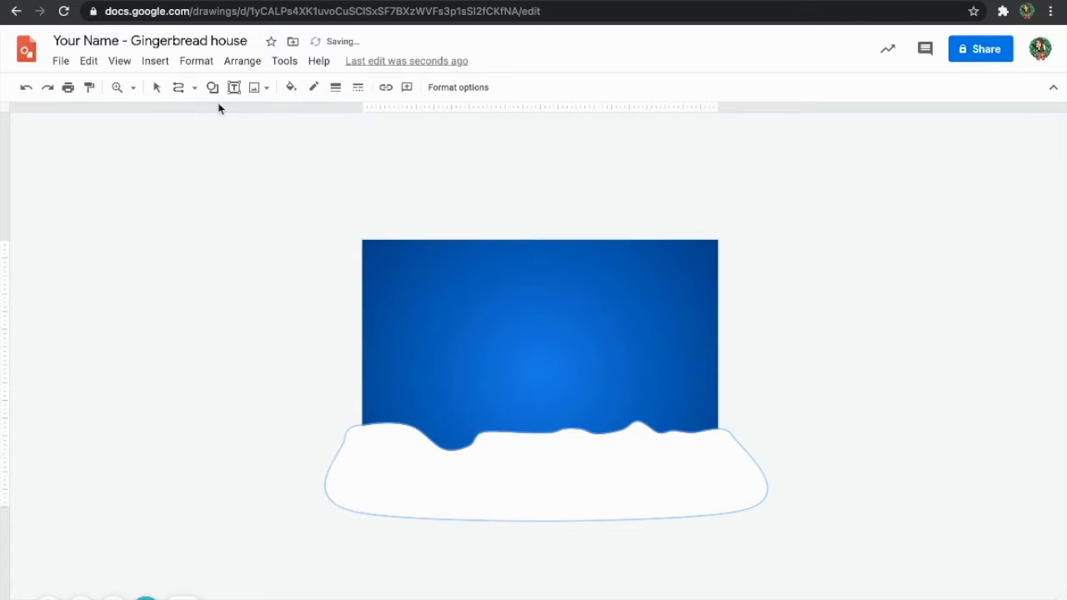
- Draw a pointed house front with the Polyline tool in the empty area beside the canvas, and delete it
{"action": "left_click", "coordinate": [191, 88]}
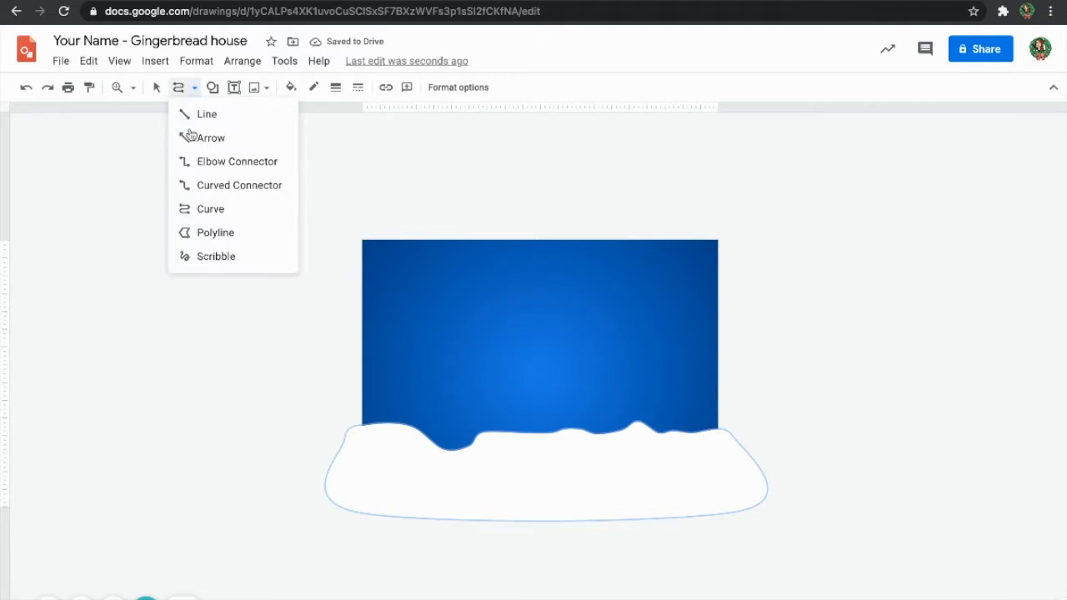
{"action": "left_click", "coordinate": [209, 233]}
{"action": "left_click", "coordinate": [166, 424]}
{"action": "left_click", "coordinate": [163, 328]}
{"action": "left_click", "coordinate": [199, 260]}
{"action": "left_click", "coordinate": [237, 330]}
{"action": "left_click", "coordinate": [241, 425]}
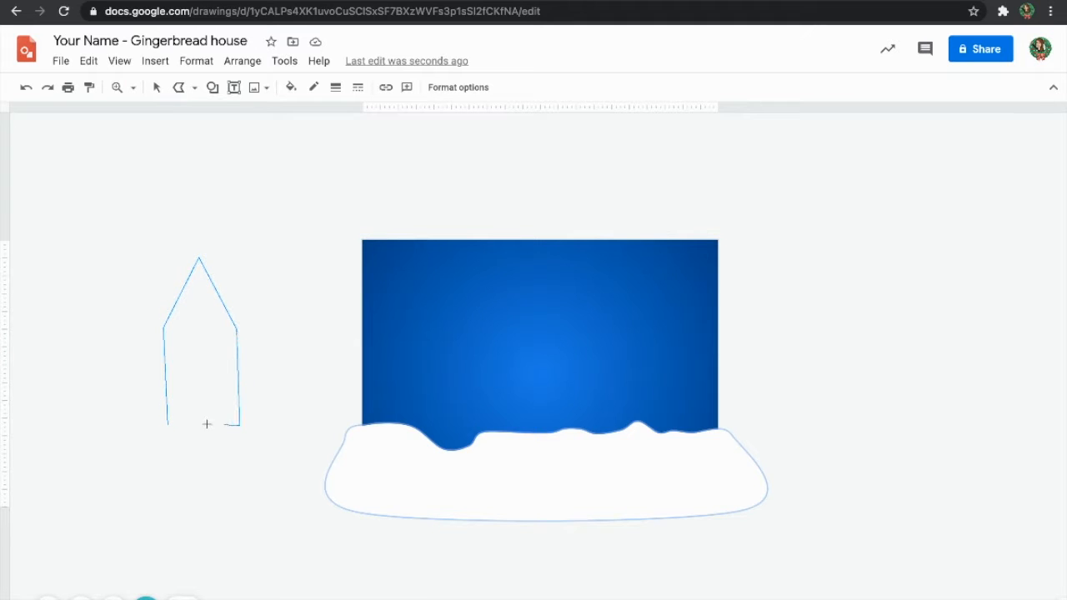
{"action": "left_click", "coordinate": [166, 425]}
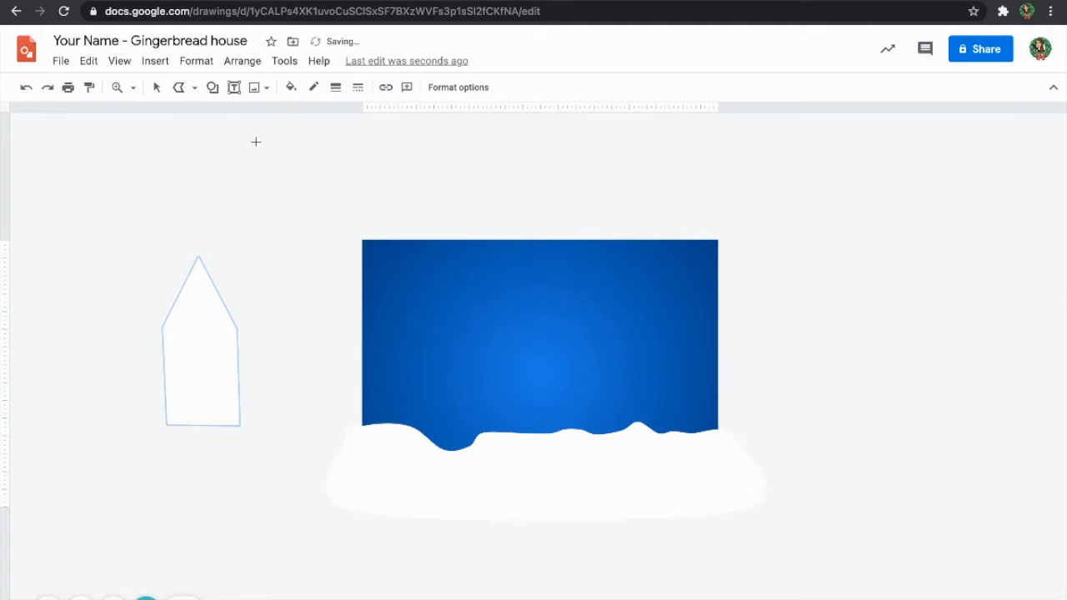
{"action": "key", "text": "Delete"}
- Draw a regular pentagon for the house front, standing on the snow in the right half of the canvas
{"action": "left_click", "coordinate": [176, 89]}
{"action": "left_click", "coordinate": [211, 87]}
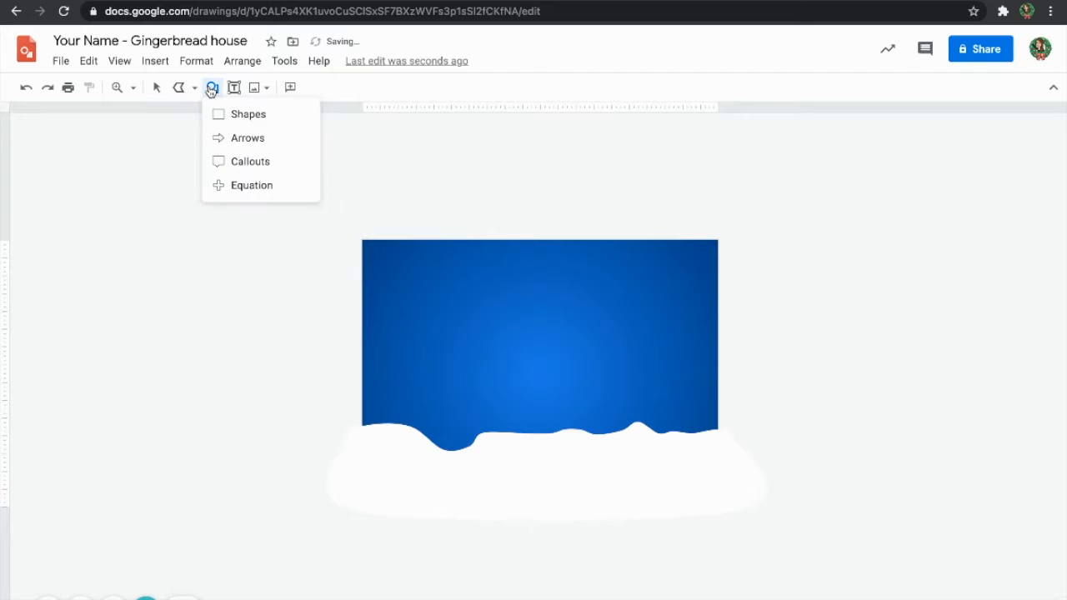
{"action": "mouse_move", "coordinate": [260, 114]}
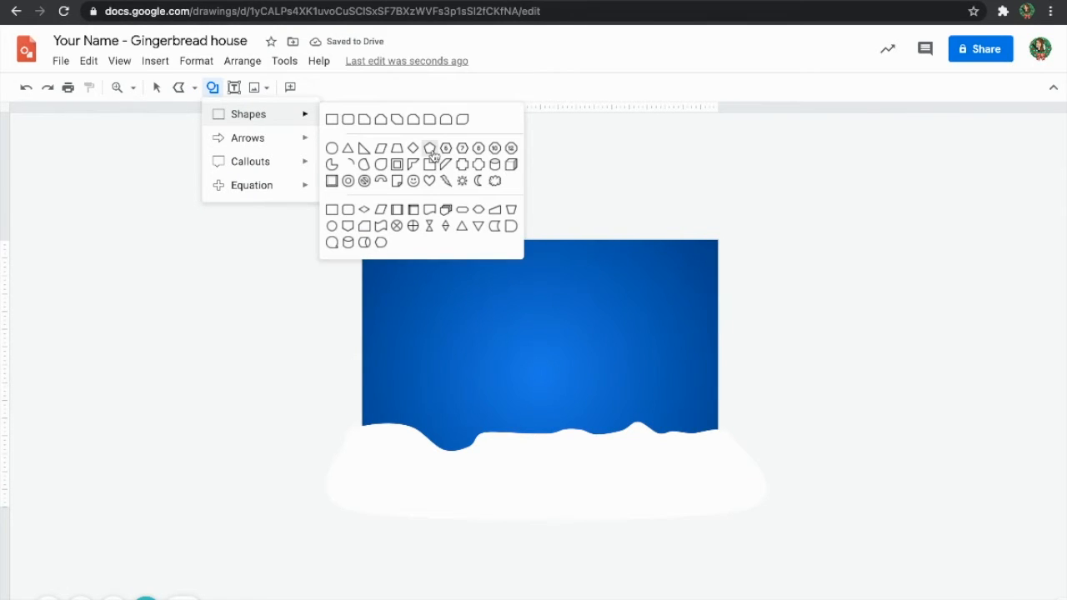
{"action": "scroll", "coordinate": [434, 156], "scroll_direction": "up", "scroll_amount": 5}
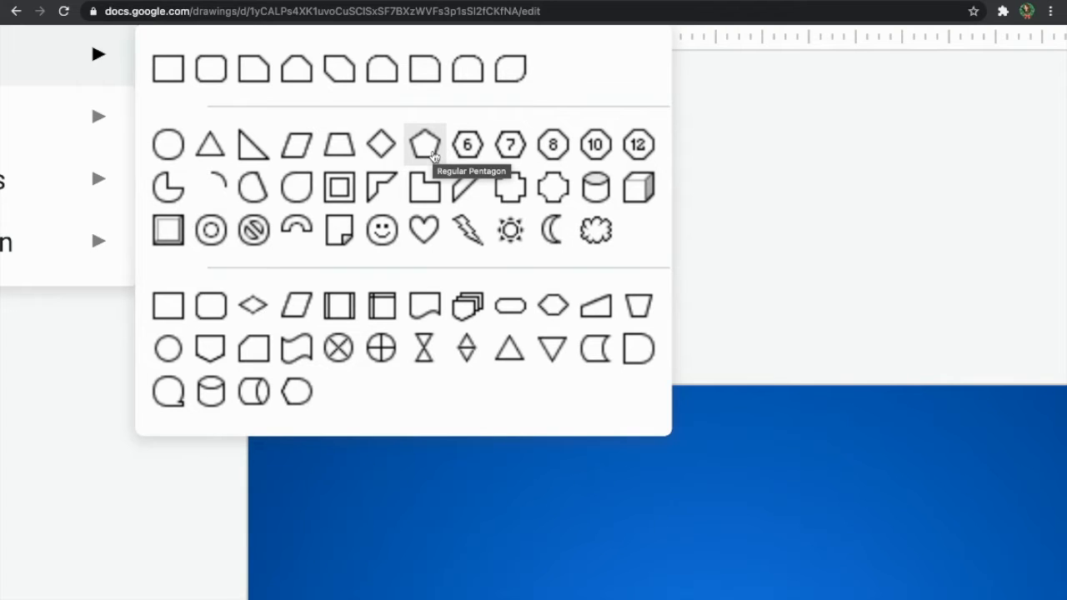
{"action": "left_click", "coordinate": [433, 156]}
{"action": "scroll", "coordinate": [432, 151], "scroll_direction": "down", "scroll_amount": 5}
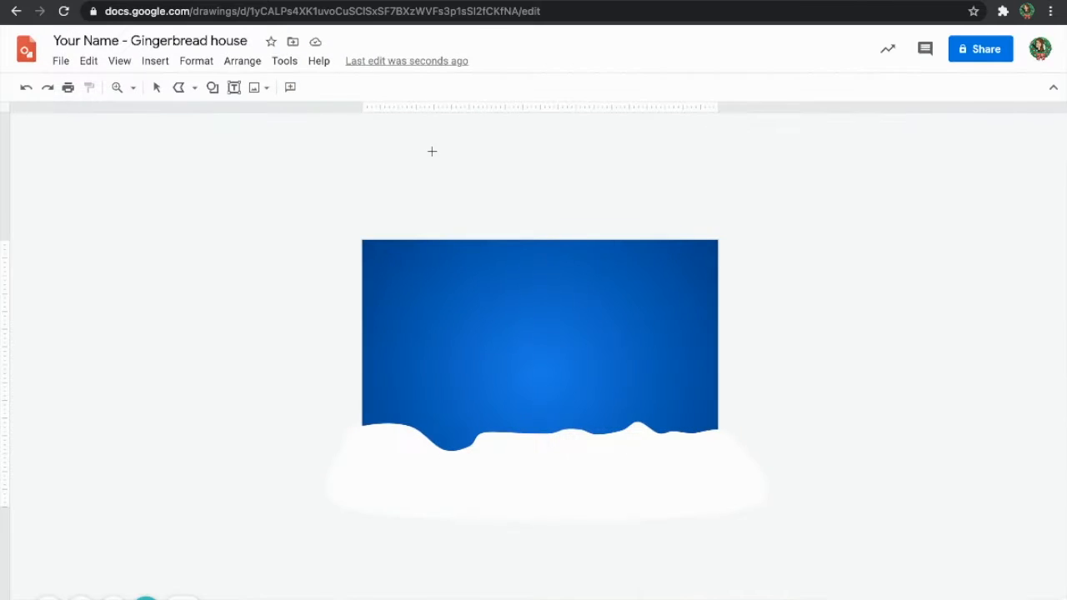
{"action": "left_click_drag", "start_coordinate": [514, 434], "coordinate": [657, 288]}
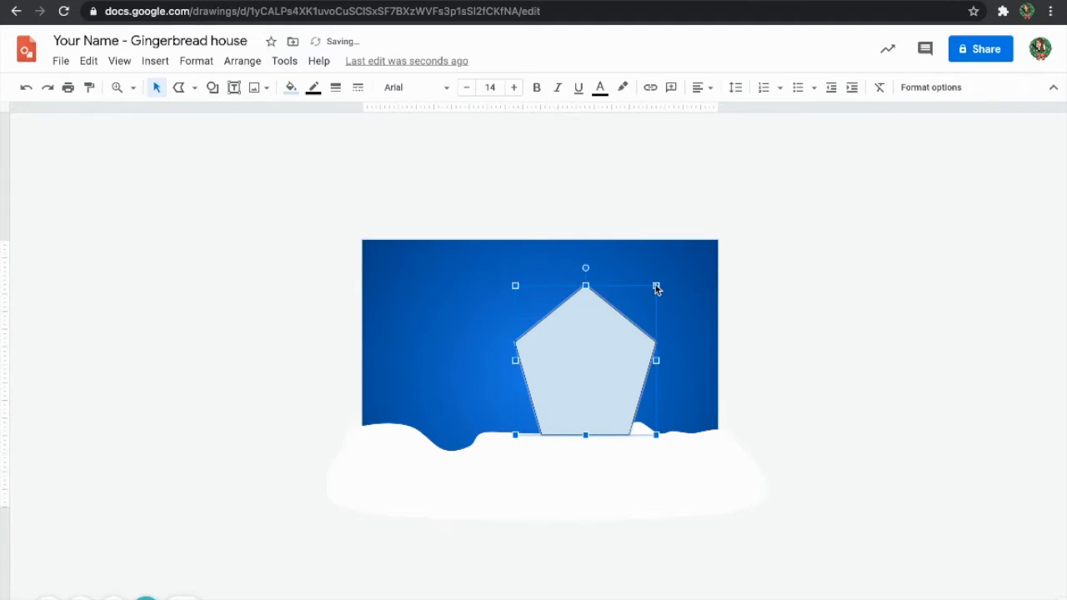
- Fill the pentagon with a custom medium brown by adjusting the hue and shade
{"action": "left_click", "coordinate": [292, 89]}
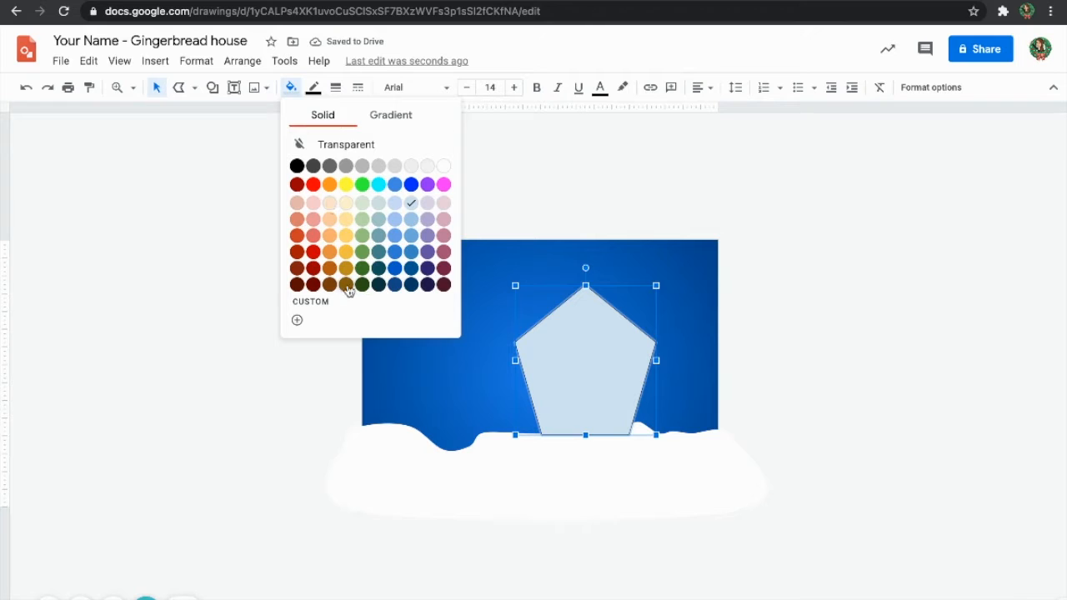
{"action": "left_click", "coordinate": [298, 322]}
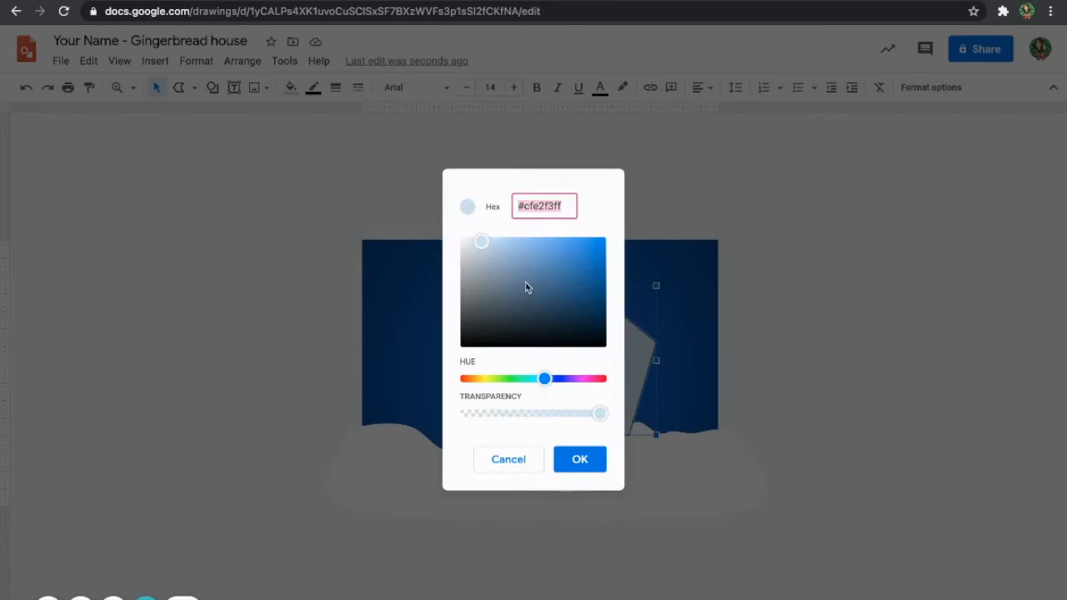
{"action": "left_click_drag", "start_coordinate": [546, 380], "coordinate": [477, 384]}
{"action": "left_click_drag", "start_coordinate": [576, 286], "coordinate": [529, 295]}
{"action": "left_click", "coordinate": [574, 458]}
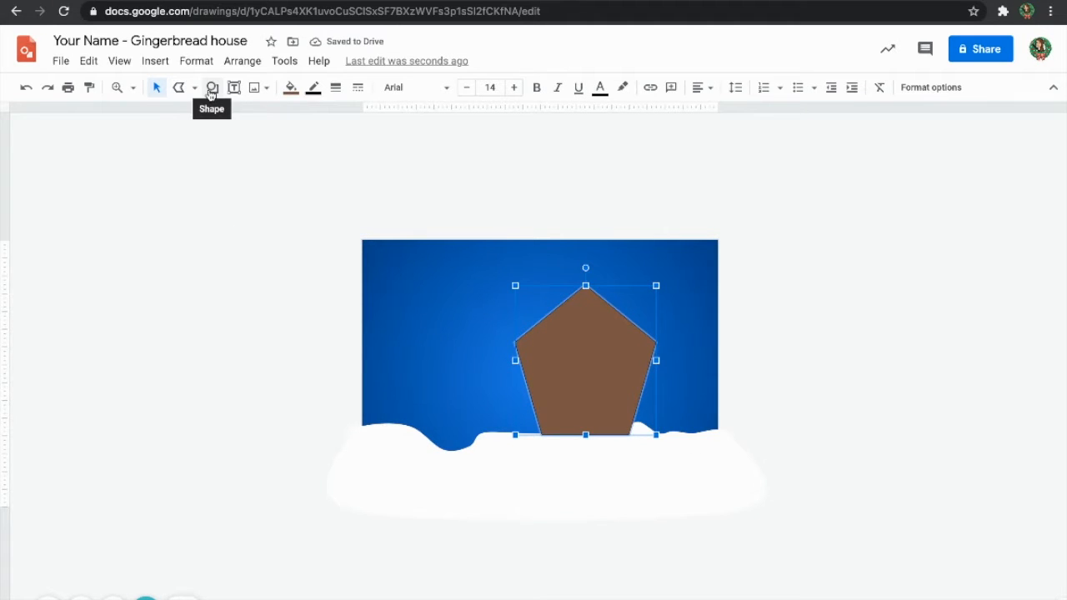
{"action": "left_click", "coordinate": [289, 86]}
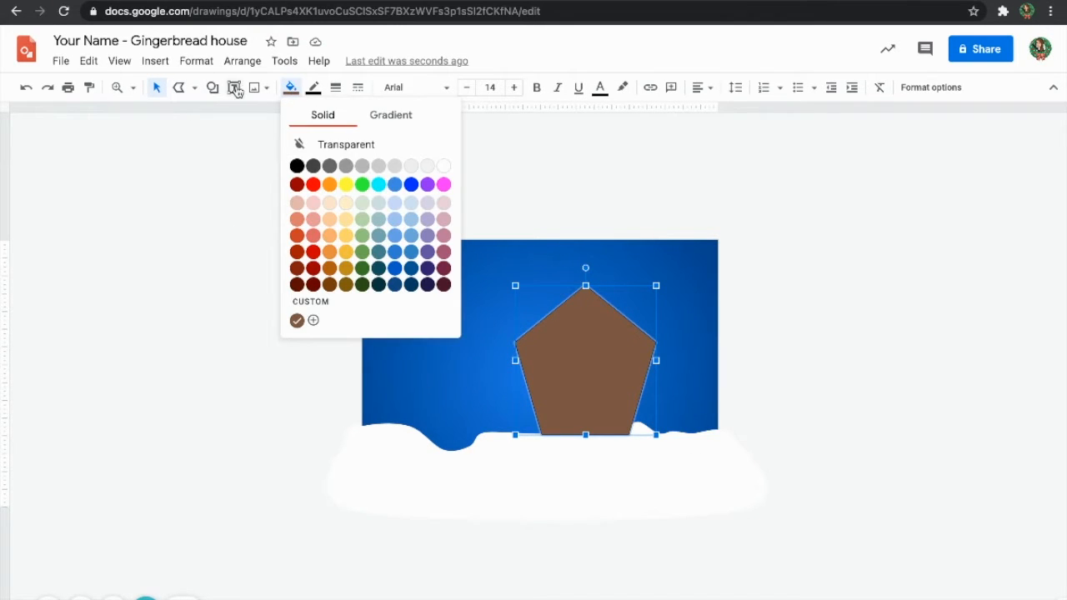
- Draw a four-sided roof panel from the pentagon's peak to its right corner with the Polyline tool and fill it with the custom brown
{"action": "left_click", "coordinate": [187, 92]}
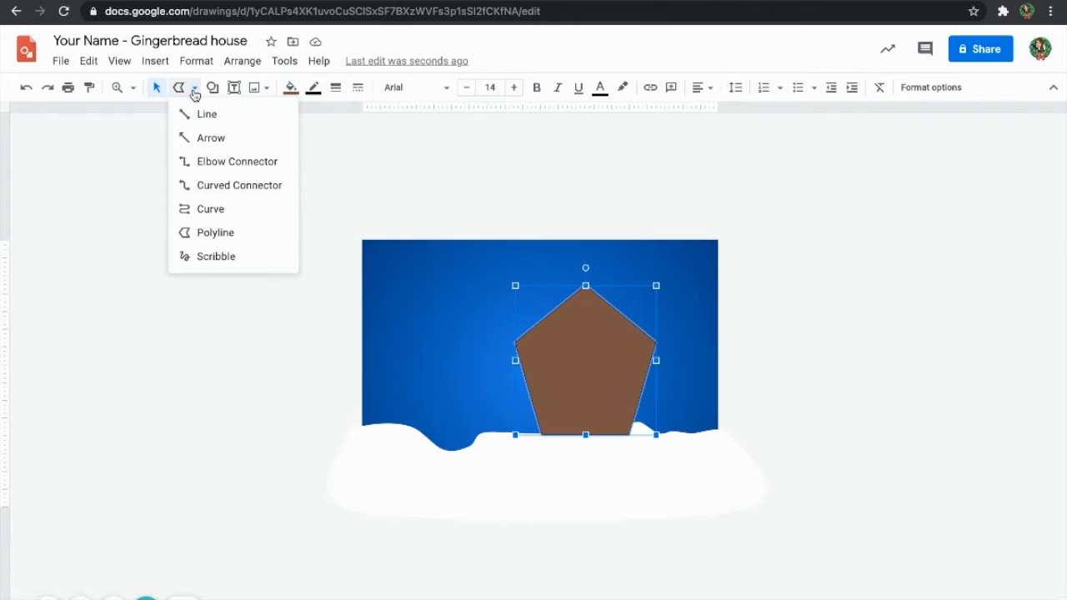
{"action": "left_click", "coordinate": [220, 235]}
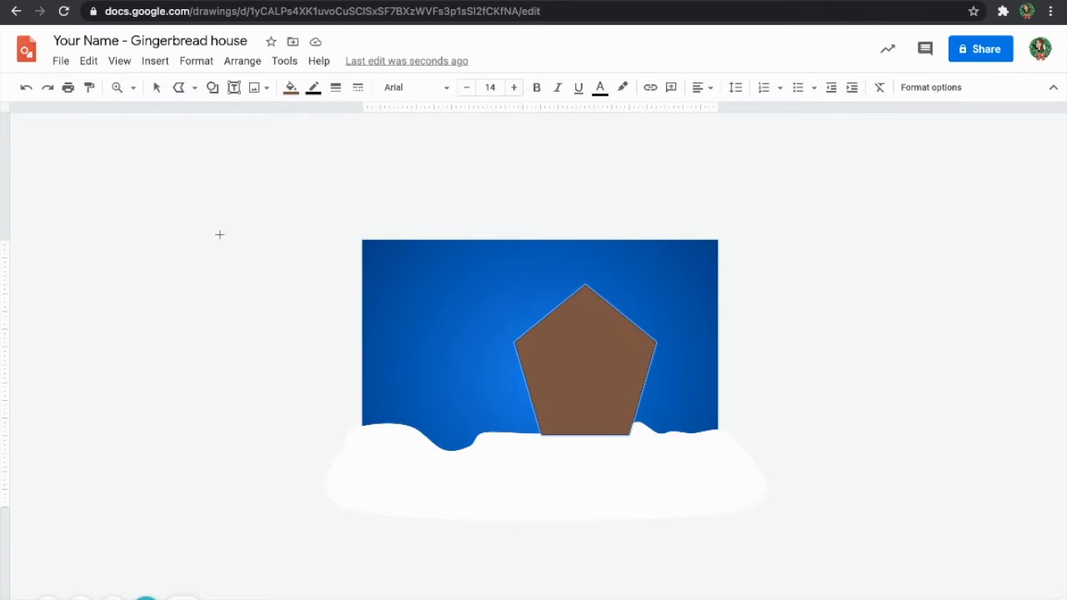
{"action": "left_click", "coordinate": [660, 284]}
{"action": "left_click", "coordinate": [705, 330]}
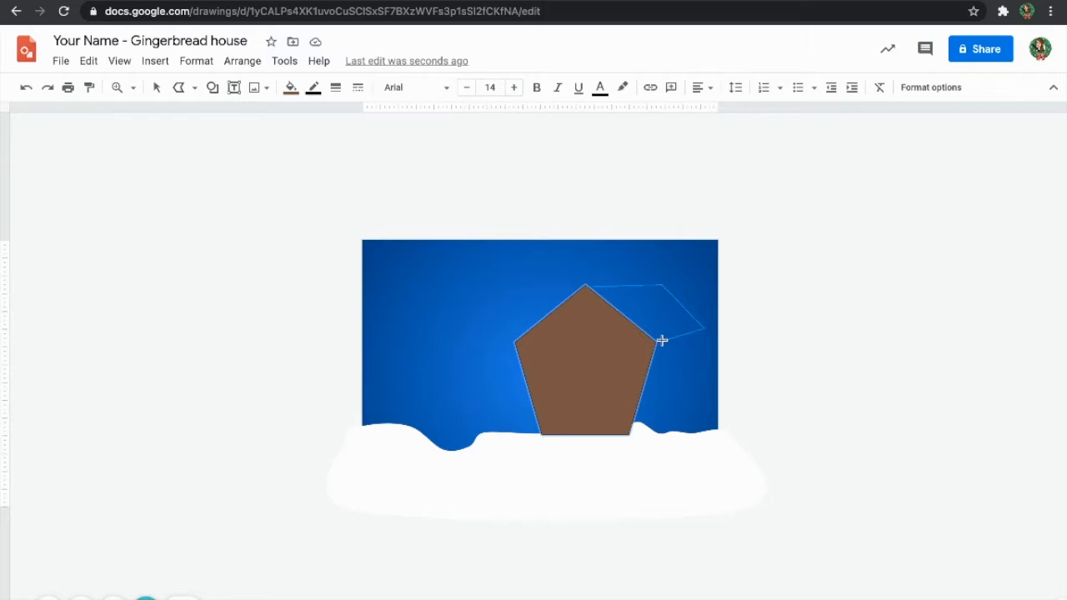
{"action": "left_click", "coordinate": [587, 286]}
{"action": "left_click", "coordinate": [291, 86]}
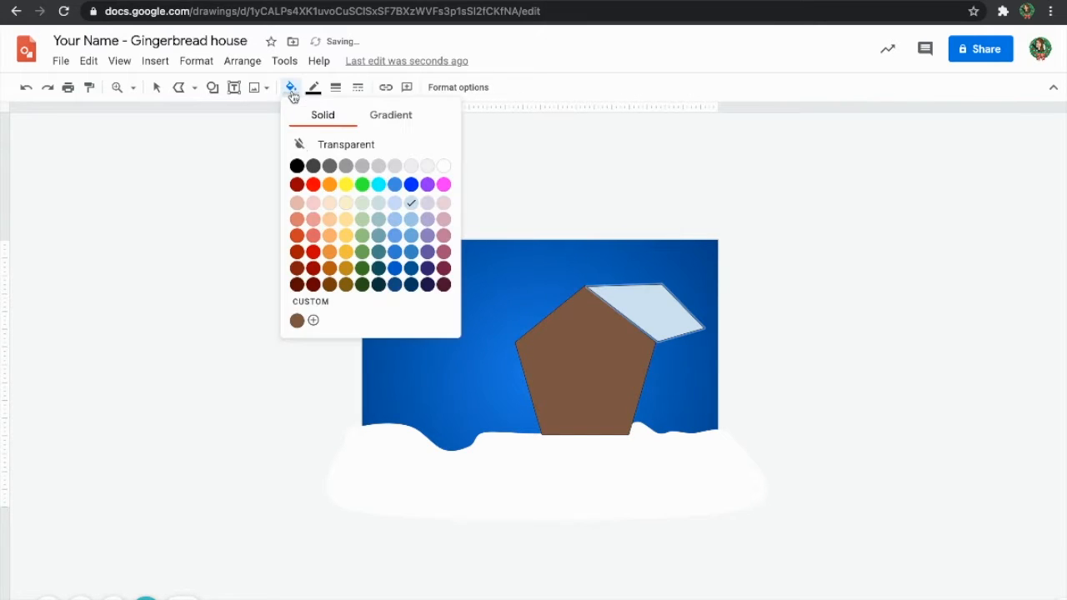
{"action": "left_click", "coordinate": [297, 324]}
- Adjust the roof panel's corner points so they meet the pentagon's peak and right corner
{"action": "left_click", "coordinate": [157, 87]}
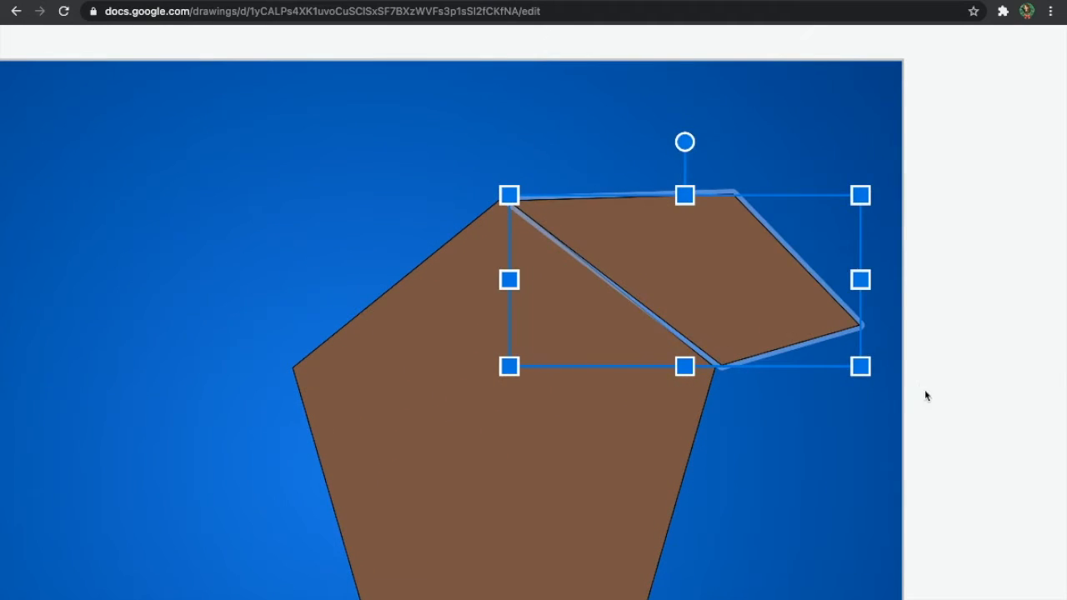
{"action": "left_click", "coordinate": [726, 351]}
{"action": "double_click", "coordinate": [657, 271]}
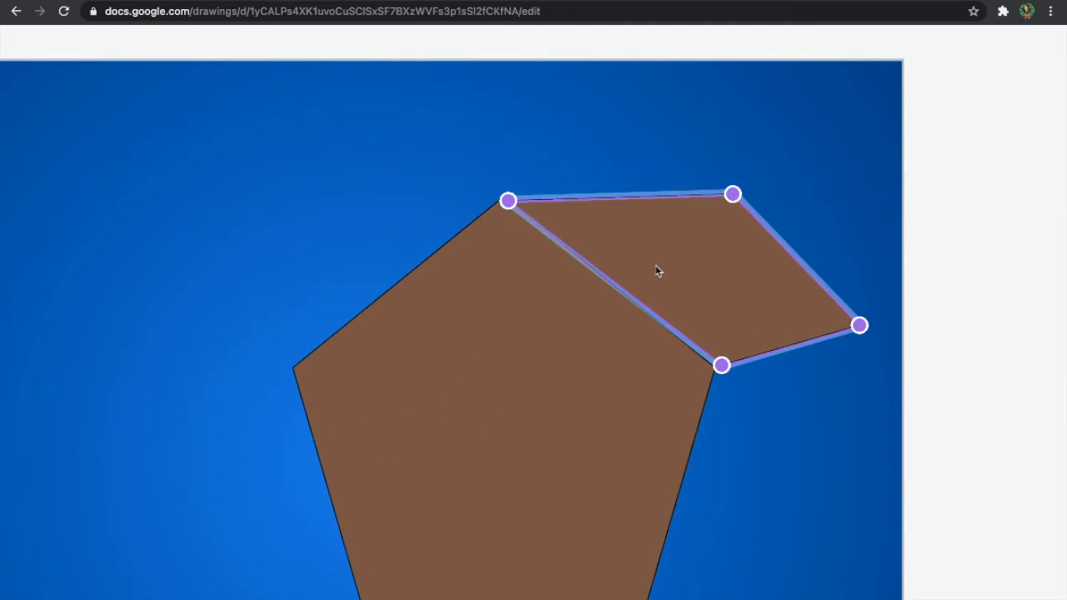
{"action": "left_click_drag", "start_coordinate": [508, 201], "coordinate": [503, 199]}
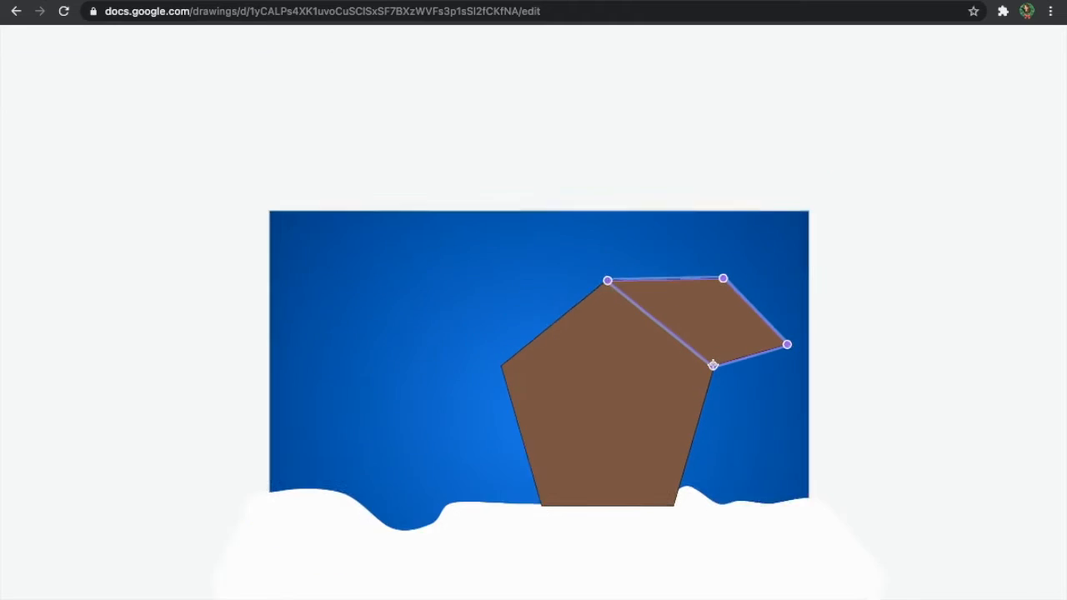
- Draw a four-sided side wall with the Polyline tool, from the roof panel's lower edge down to the snow along the pentagon's right side
{"action": "scroll", "coordinate": [238, 300], "scroll_direction": "up", "scroll_amount": 2}
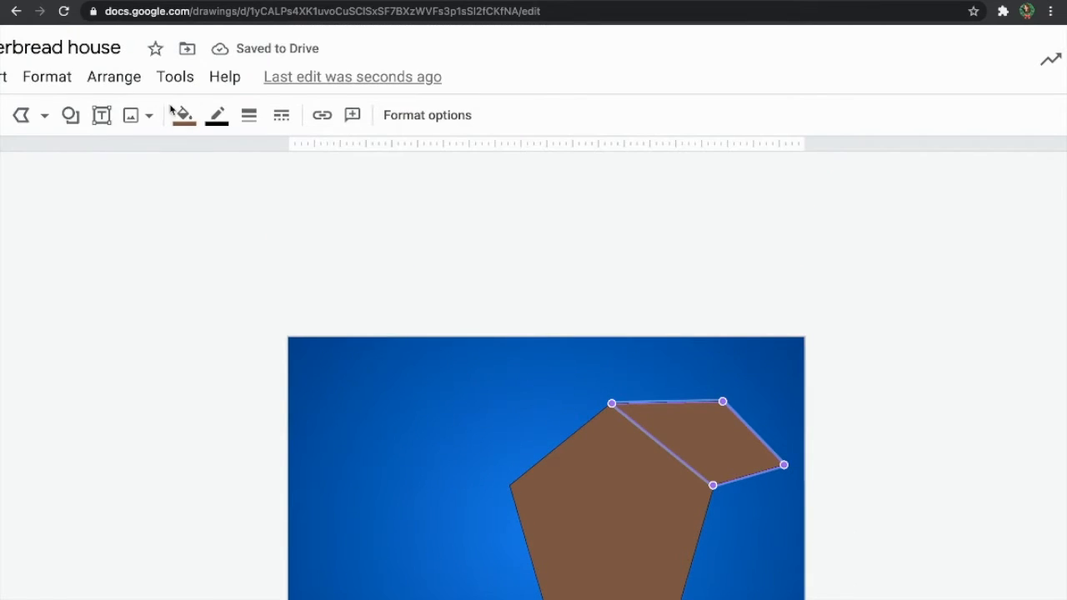
{"action": "left_click", "coordinate": [44, 116]}
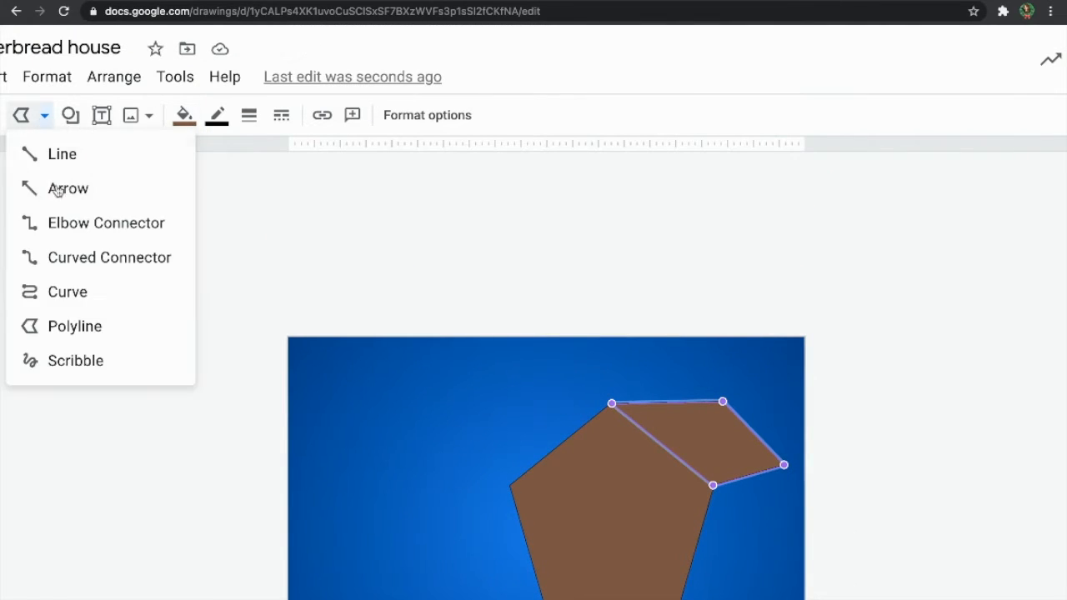
{"action": "left_click", "coordinate": [84, 323]}
{"action": "scroll", "coordinate": [416, 370], "scroll_direction": "down", "scroll_amount": 1}
{"action": "scroll", "coordinate": [416, 371], "scroll_direction": "down", "scroll_amount": 1}
{"action": "scroll", "coordinate": [713, 315], "scroll_direction": "up", "scroll_amount": 2}
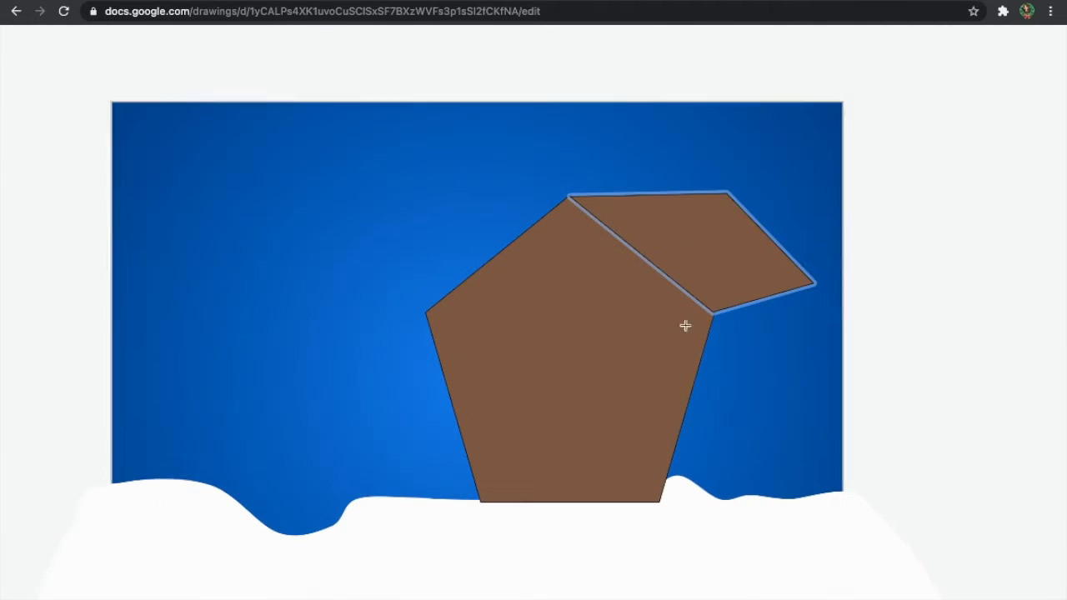
{"action": "left_click", "coordinate": [710, 311]}
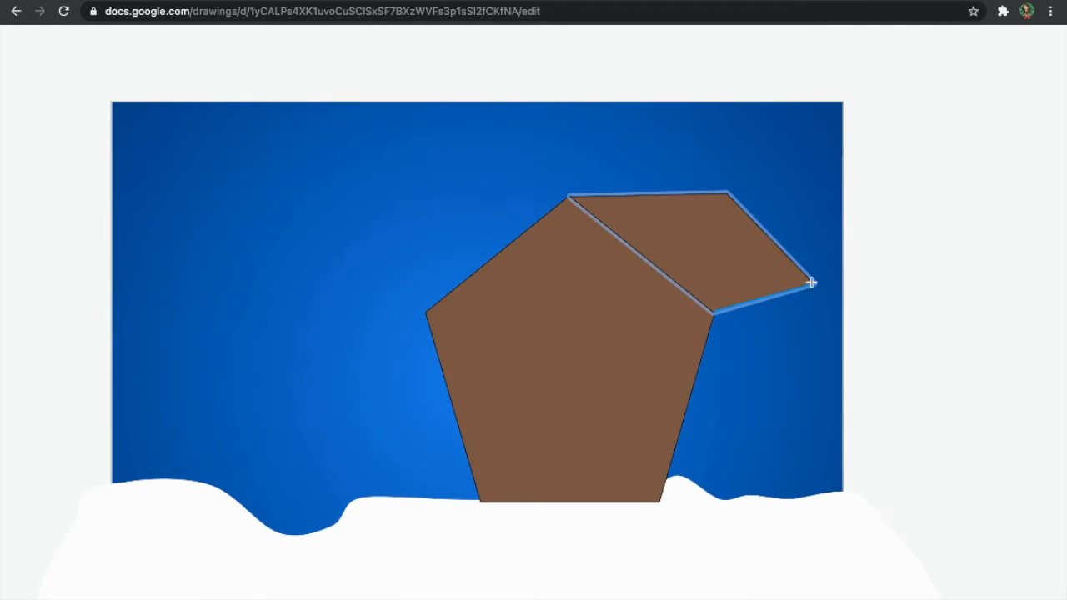
{"action": "left_click", "coordinate": [813, 283]}
{"action": "left_click", "coordinate": [791, 506]}
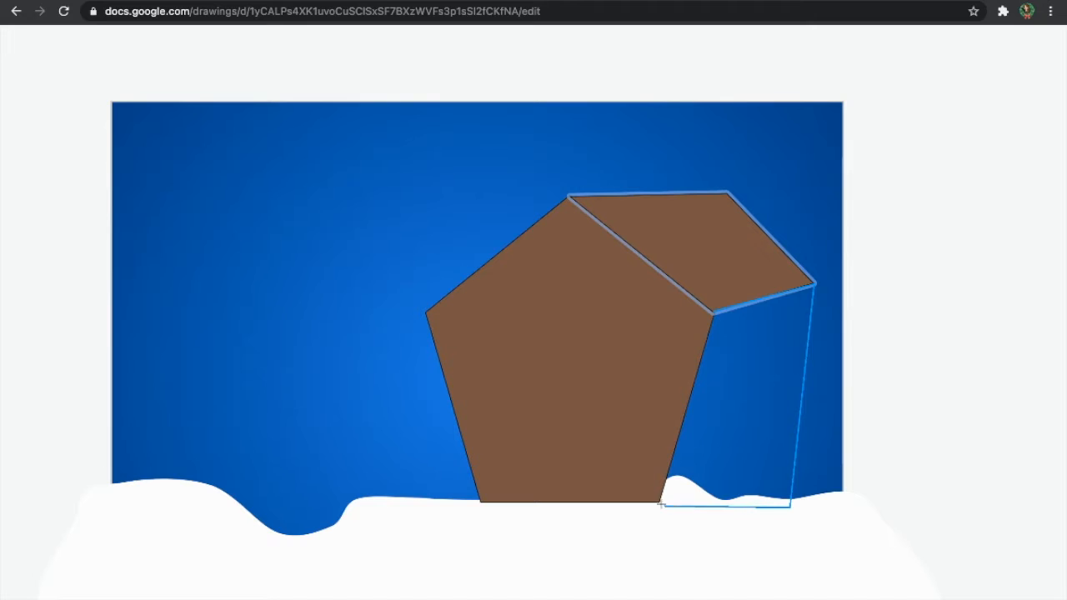
{"action": "left_click", "coordinate": [657, 503]}
{"action": "left_click", "coordinate": [709, 311]}
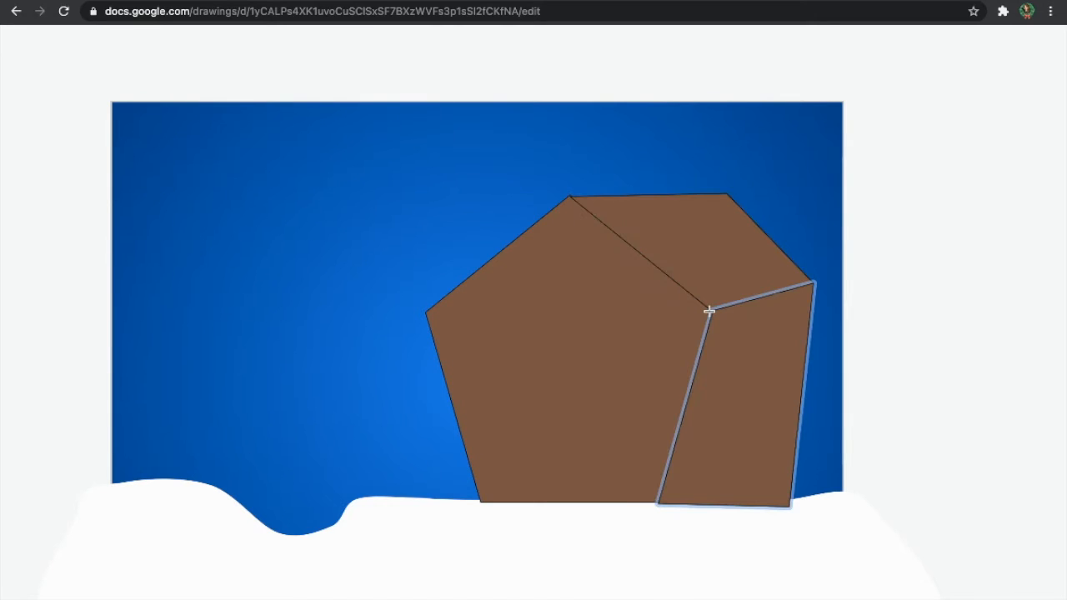
{"action": "left_click", "coordinate": [1006, 292]}
{"action": "scroll", "coordinate": [879, 334], "scroll_direction": "down", "scroll_amount": 5}
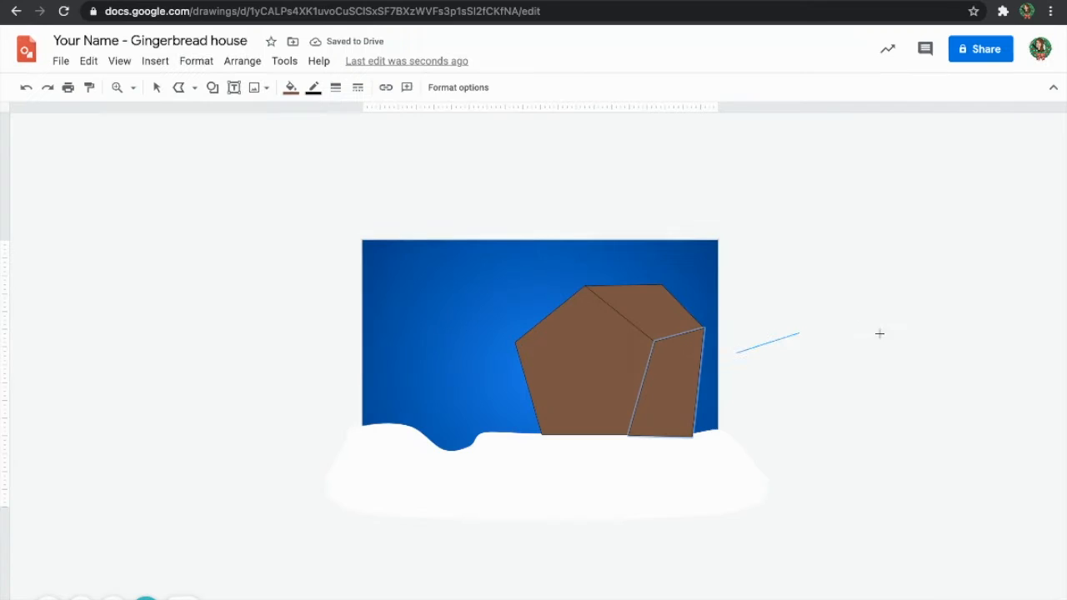
{"action": "left_click", "coordinate": [156, 88]}
{"action": "left_click", "coordinate": [774, 319]}
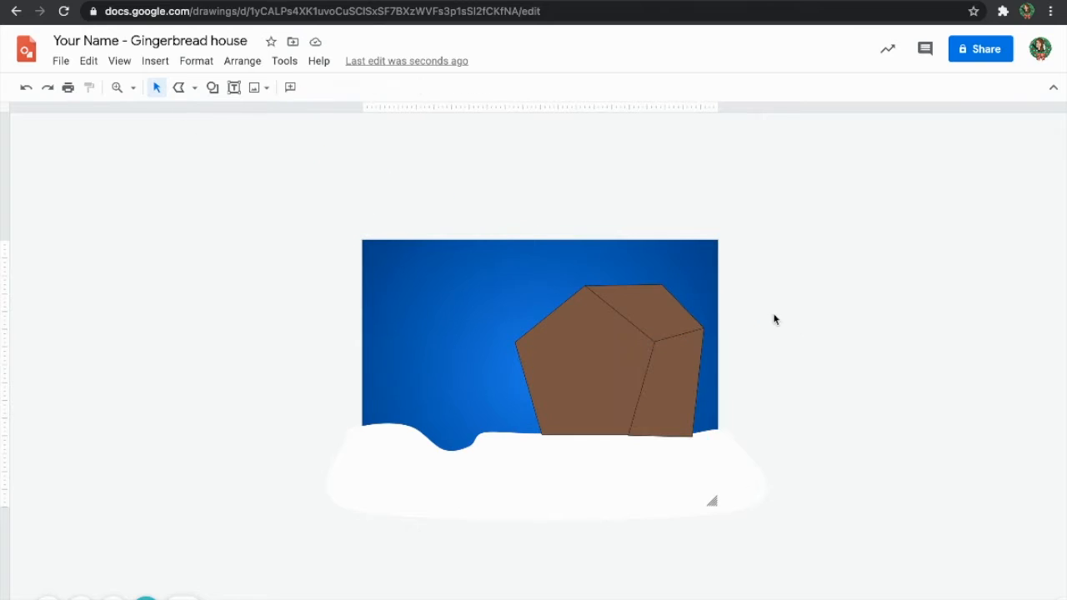
- Move the snowbank up slightly and bring it to the front so it covers the base of the house
{"action": "left_click_drag", "start_coordinate": [669, 457], "coordinate": [670, 451]}
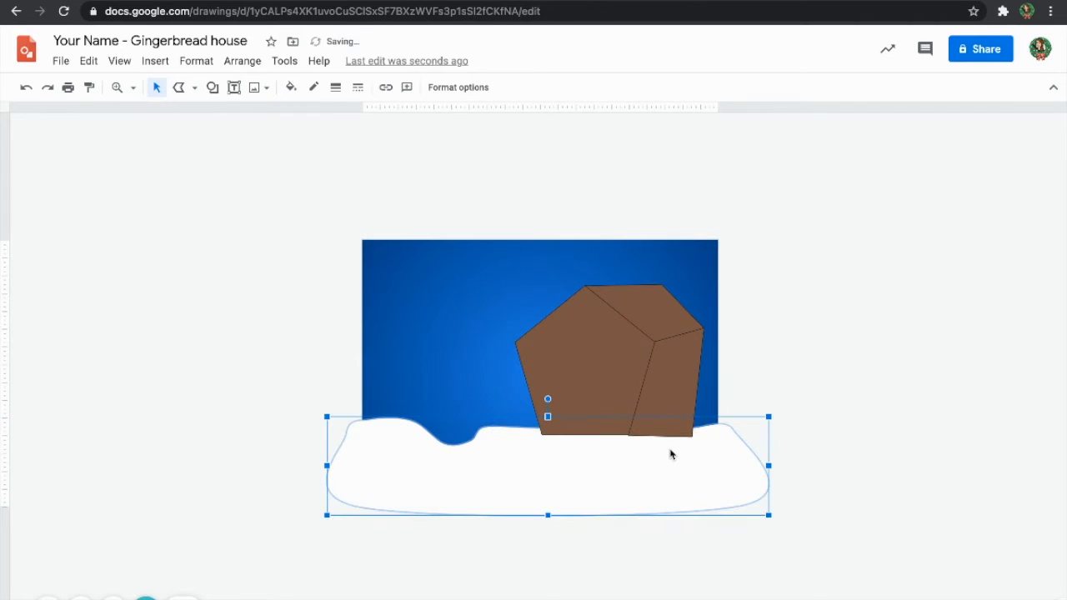
{"action": "key", "text": "super+shift+Up"}
{"action": "left_click", "coordinate": [865, 402]}
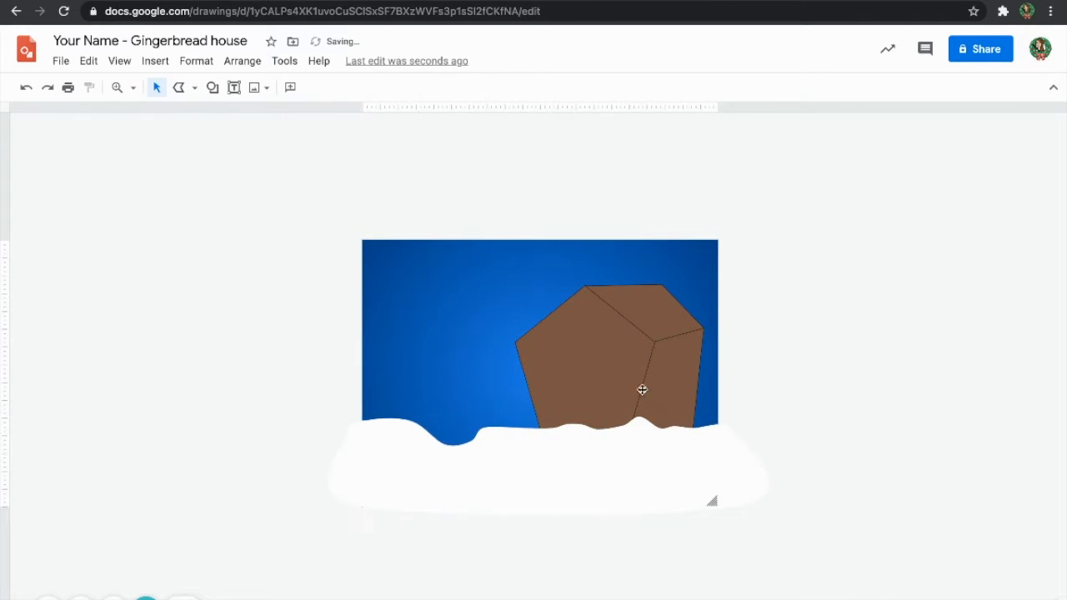
- Reshape the snowbank's edge points to make the snow wavier in front of the house
{"action": "double_click", "coordinate": [624, 430]}
{"action": "left_click_drag", "start_coordinate": [639, 425], "coordinate": [599, 436]}
{"action": "left_click", "coordinate": [624, 468]}
{"action": "left_click", "coordinate": [920, 397]}
- Give the house front, roof panel and side wall white outlines 4 px thick
{"action": "left_click", "coordinate": [675, 361]}
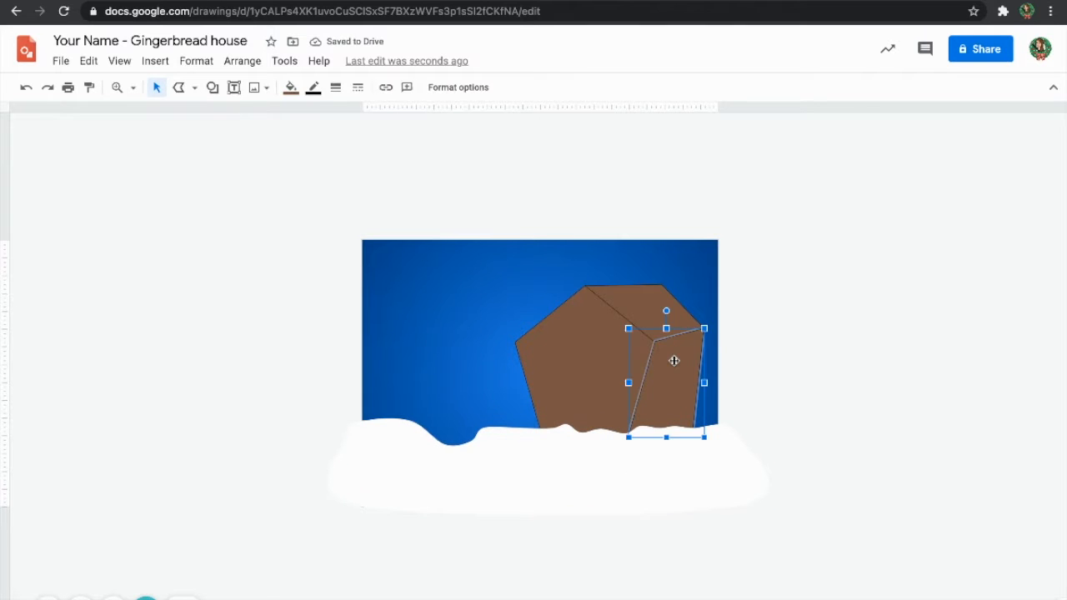
{"action": "left_click", "coordinate": [588, 358], "text": "shift"}
{"action": "left_click", "coordinate": [336, 87]}
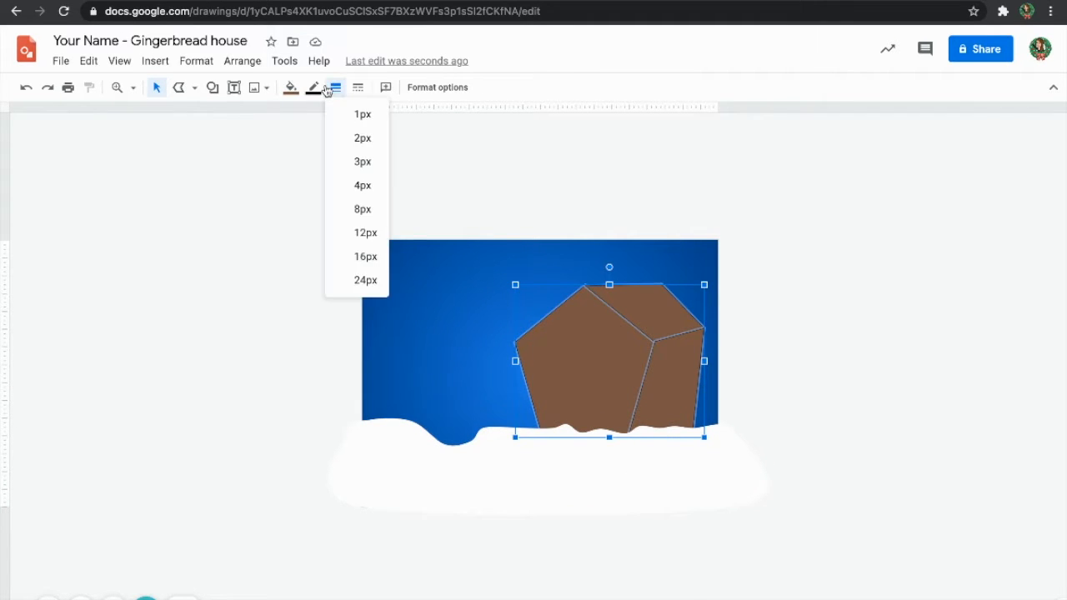
{"action": "left_click", "coordinate": [313, 87]}
{"action": "left_click", "coordinate": [465, 139]}
{"action": "left_click", "coordinate": [336, 87]}
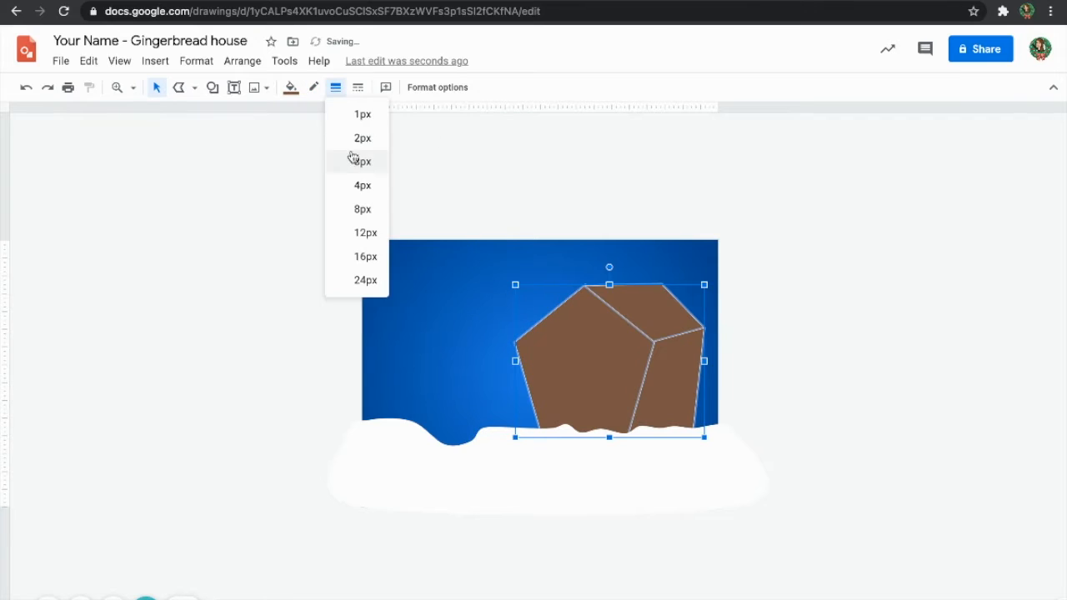
{"action": "left_click", "coordinate": [355, 164]}
{"action": "left_click", "coordinate": [338, 86]}
{"action": "left_click", "coordinate": [359, 183]}
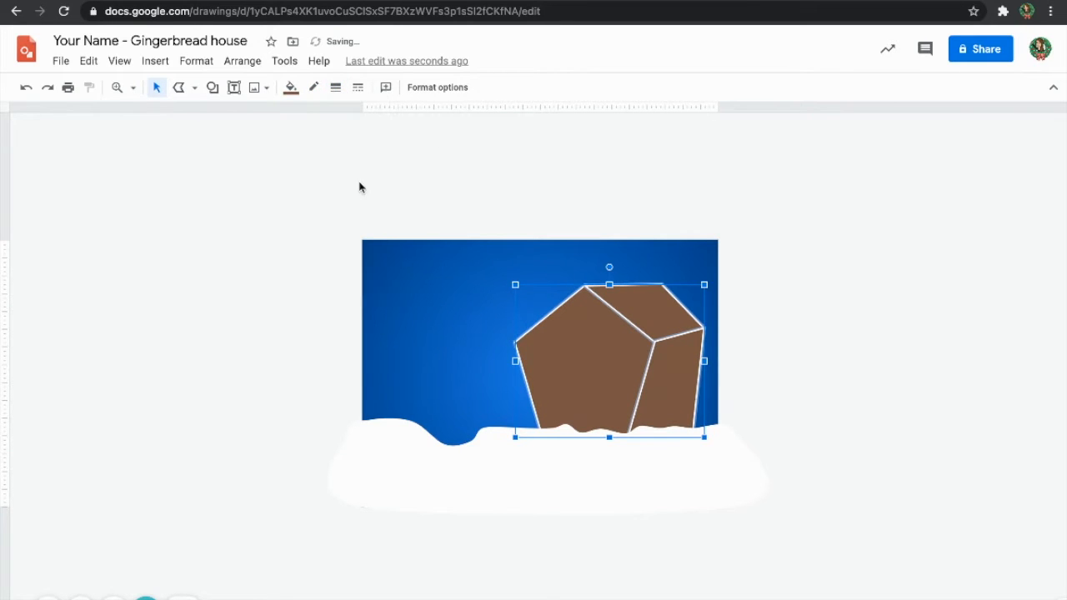
{"action": "left_click", "coordinate": [848, 251]}
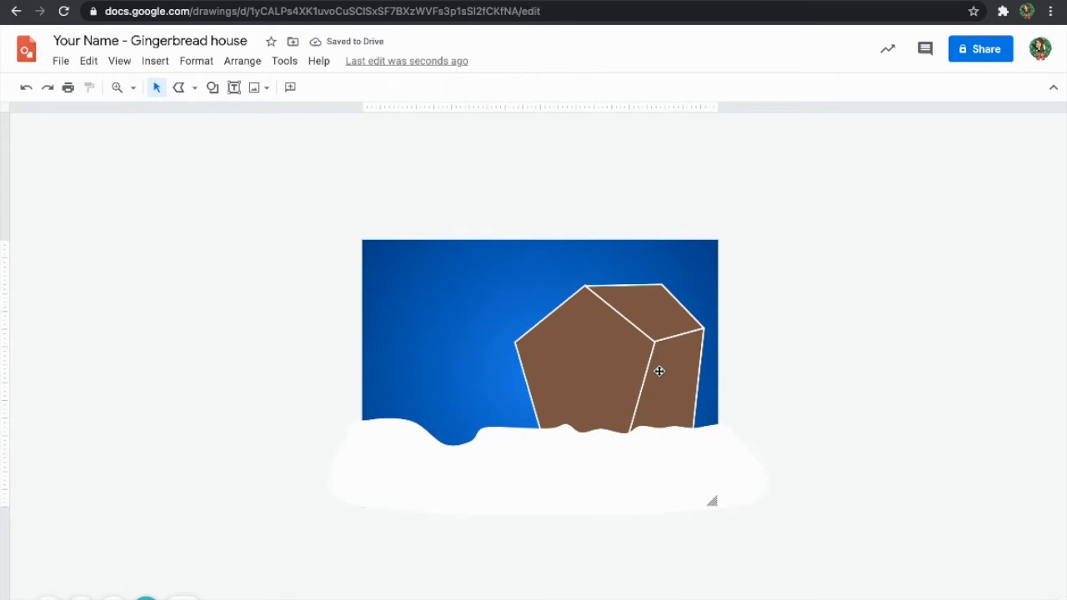
- Draw a wavy icing line along the left edge of the house front with the Scribble tool
{"action": "left_click", "coordinate": [177, 88]}
{"action": "left_click", "coordinate": [194, 88]}
{"action": "left_click", "coordinate": [204, 256]}
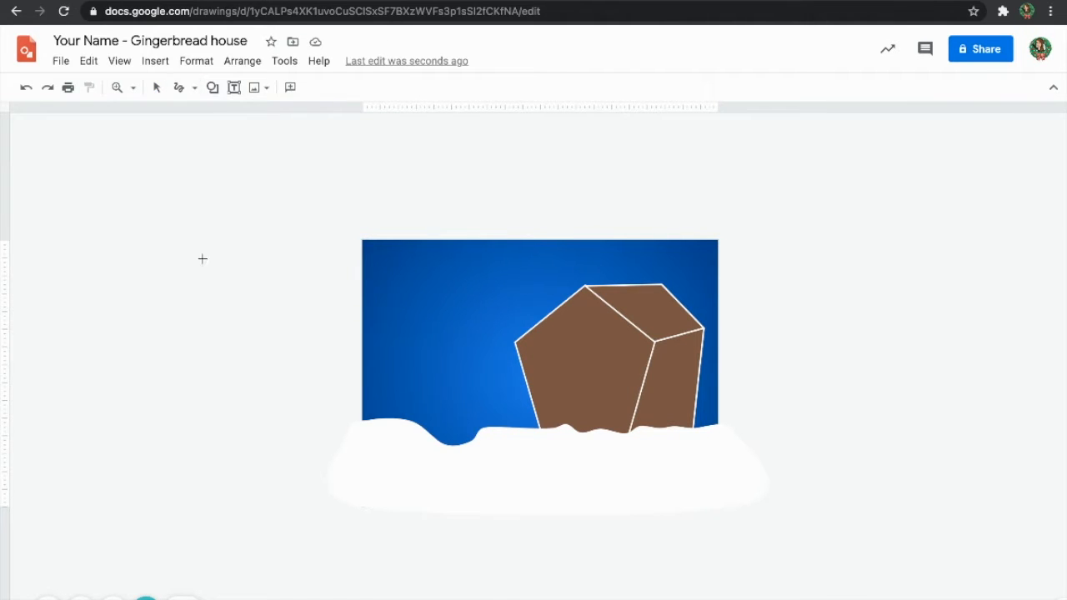
{"action": "left_click_drag", "start_coordinate": [547, 425], "coordinate": [522, 347]}
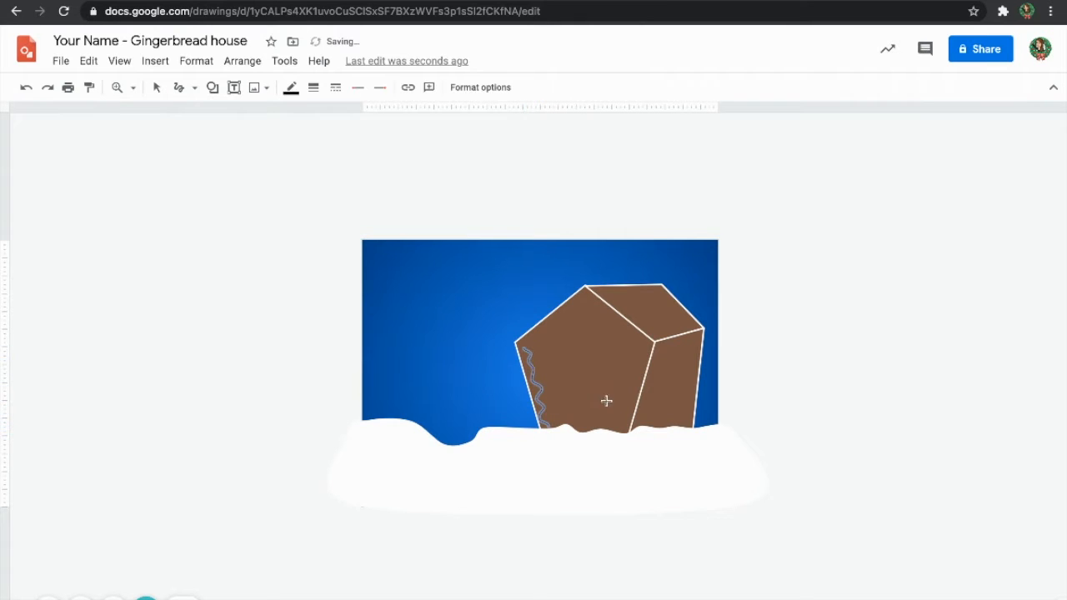
- Make the icing line white and 4 px thick, and scribble matching wavy lines along the gable slopes and the front's right edge
{"action": "left_click", "coordinate": [291, 87]}
{"action": "left_click", "coordinate": [444, 140]}
{"action": "left_click", "coordinate": [314, 87]}
{"action": "left_click", "coordinate": [346, 186]}
{"action": "mouse_move", "coordinate": [531, 342]}
{"action": "left_mouse_down"}
{"action": "mouse_move", "coordinate": [580, 299]}
{"action": "mouse_move", "coordinate": [614, 338]}
{"action": "mouse_move", "coordinate": [636, 344]}
{"action": "mouse_move", "coordinate": [619, 428]}
{"action": "left_mouse_up"}
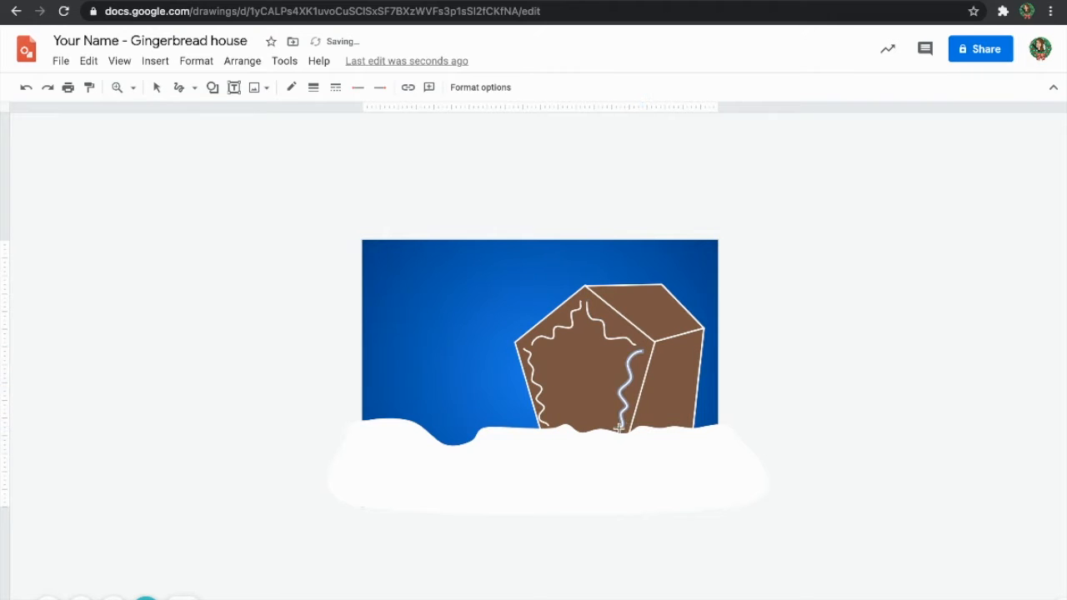
{"action": "mouse_move", "coordinate": [613, 295]}
{"action": "left_mouse_down"}
{"action": "mouse_move", "coordinate": [594, 291]}
{"action": "mouse_move", "coordinate": [665, 288]}
{"action": "left_mouse_up"}
- Draw a block arc in the empty area to the right of the canvas
{"action": "left_click", "coordinate": [214, 89]}
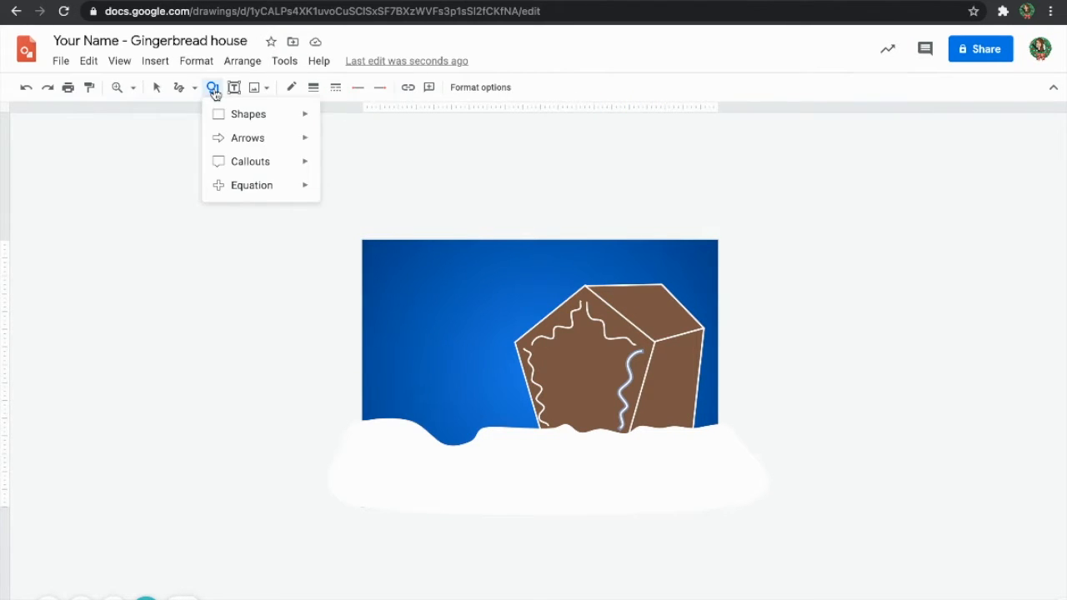
{"action": "mouse_move", "coordinate": [255, 113]}
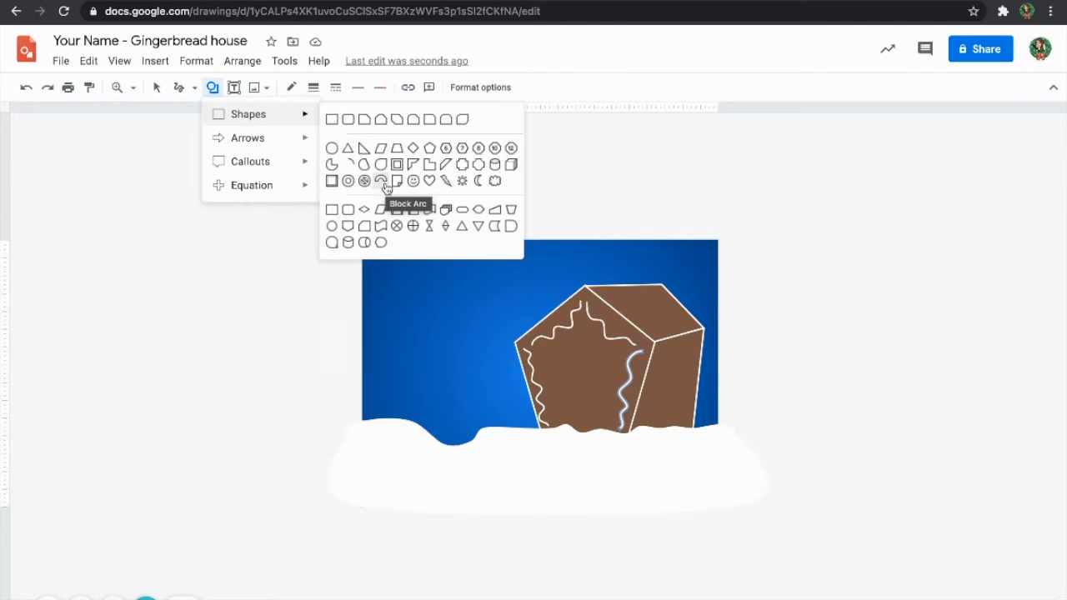
{"action": "left_click", "coordinate": [382, 181]}
{"action": "left_click_drag", "start_coordinate": [775, 247], "coordinate": [875, 336]}
- Give the block arc a transparent fill and a white outline 8 px thick
{"action": "left_click", "coordinate": [306, 90]}
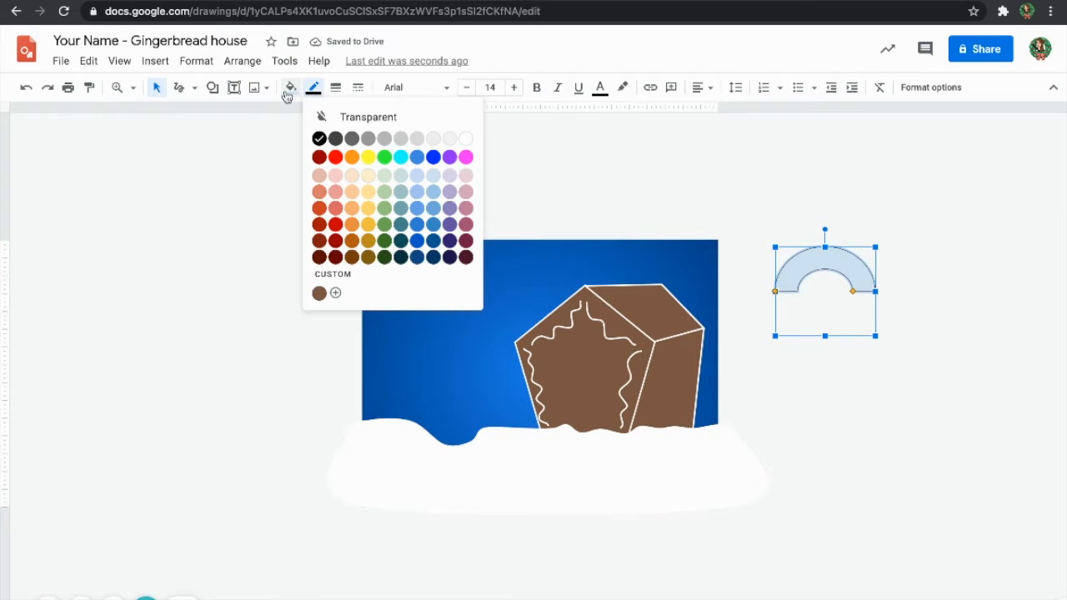
{"action": "left_click", "coordinate": [350, 119]}
{"action": "left_click", "coordinate": [290, 87]}
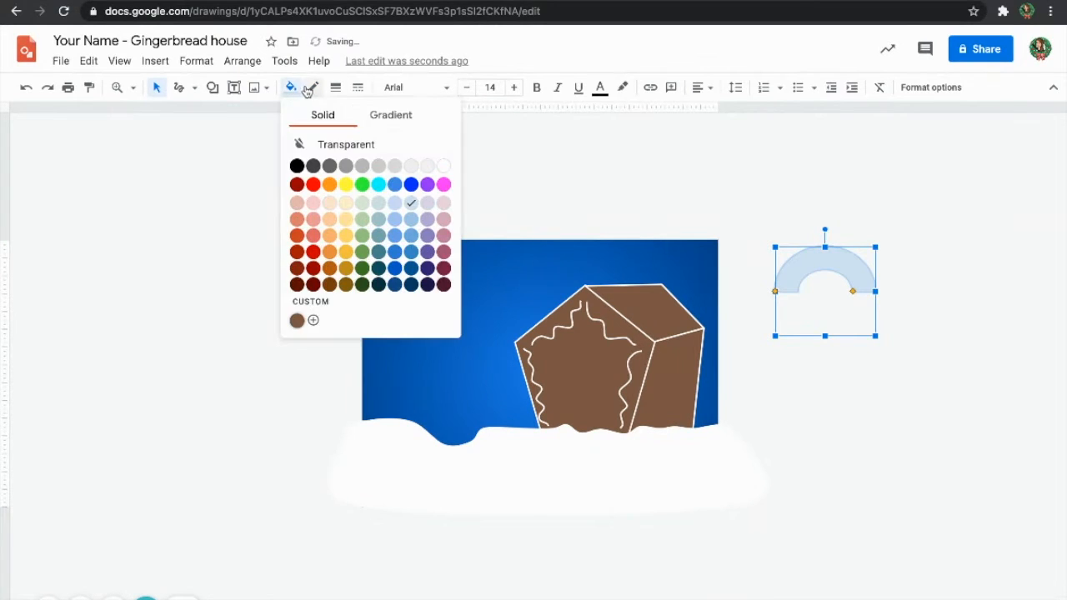
{"action": "left_click", "coordinate": [317, 144]}
{"action": "left_click", "coordinate": [310, 87]}
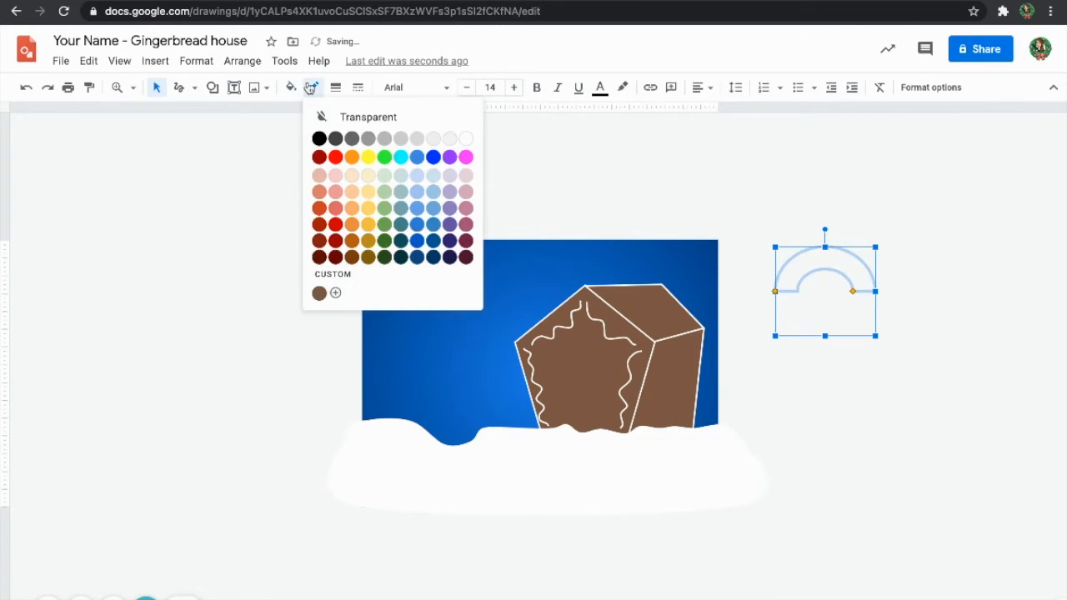
{"action": "left_click", "coordinate": [466, 139]}
{"action": "left_click", "coordinate": [336, 87]}
{"action": "left_click", "coordinate": [363, 167]}
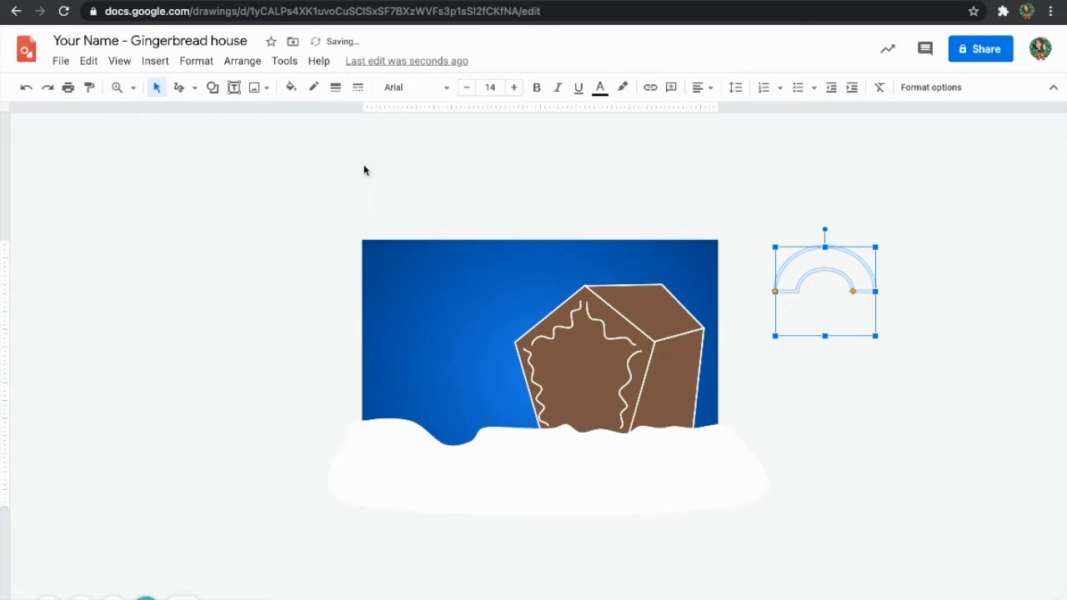
{"action": "left_click", "coordinate": [335, 86]}
{"action": "left_click", "coordinate": [376, 215]}
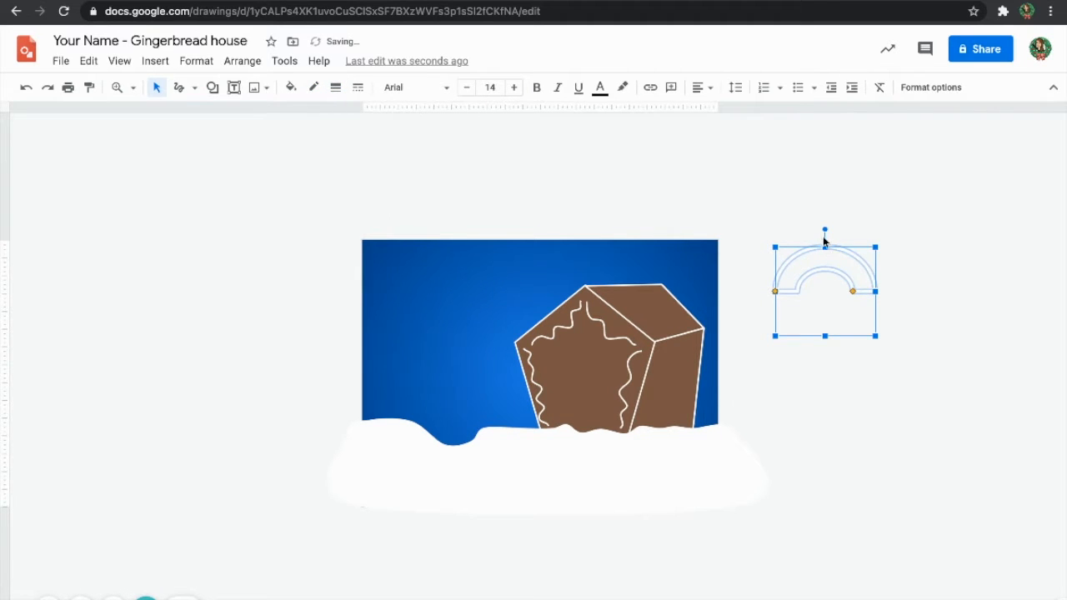
- Rotate the block arc nearly upside down and shrink it to roof-tile size
{"action": "left_click_drag", "start_coordinate": [825, 229], "coordinate": [844, 335]}
{"action": "mouse_move", "coordinate": [792, 262]}
{"action": "left_mouse_down"}
{"action": "mouse_move", "coordinate": [796, 278]}
{"action": "mouse_move", "coordinate": [782, 259]}
{"action": "left_mouse_up"}
{"action": "left_click_drag", "start_coordinate": [845, 332], "coordinate": [831, 336]}
{"action": "left_click_drag", "start_coordinate": [802, 252], "coordinate": [795, 289]}
- Nudge the small block arc onto the upper right part of the roof panel and fine-tune its shape
{"action": "key", "text": "Left"}
{"action": "key", "text": "Left"}
{"action": "key", "text": "Left"}
{"action": "key", "text": "Left"}
{"action": "key", "text": "Left"}
{"action": "key", "text": "Left"}
{"action": "key", "text": "Left"}
{"action": "key", "text": "Left"}
{"action": "key", "text": "Left"}
{"action": "key", "text": "Left"}
{"action": "key", "text": "Left"}
{"action": "key", "text": "Left"}
{"action": "key", "text": "Left"}
{"action": "key", "text": "Left"}
{"action": "key", "text": "Left"}
{"action": "key", "text": "Left"}
{"action": "key", "text": "Left"}
{"action": "key", "text": "Left"}
{"action": "key", "text": "Left"}
{"action": "key", "text": "Left"}
{"action": "key", "text": "Left"}
{"action": "key", "text": "Left"}
{"action": "key", "text": "Left"}
{"action": "key", "text": "Left"}
{"action": "key", "text": "Left"}
{"action": "key", "text": "Left"}
{"action": "key", "text": "Left"}
{"action": "key", "text": "Left"}
{"action": "key", "text": "Left"}
{"action": "key", "text": "Left"}
{"action": "key", "text": "Left"}
{"action": "key", "text": "Down"}
{"action": "key", "text": "Down"}
{"action": "key", "text": "Down"}
{"action": "key", "text": "Down"}
{"action": "key", "text": "Down"}
{"action": "key", "text": "Right"}
{"action": "key", "text": "Right"}
{"action": "key", "text": "Up"}
{"action": "key", "text": "Up"}
{"action": "key", "text": "Up"}
{"action": "key", "text": "Up"}
{"action": "key", "text": "Up"}
{"action": "key", "text": "Up"}
{"action": "key", "text": "Up"}
{"action": "key", "text": "Up"}
{"action": "key", "text": "Up"}
{"action": "key", "text": "Up"}
{"action": "key", "text": "Left"}
{"action": "key", "text": "Left"}
{"action": "key", "text": "Left"}
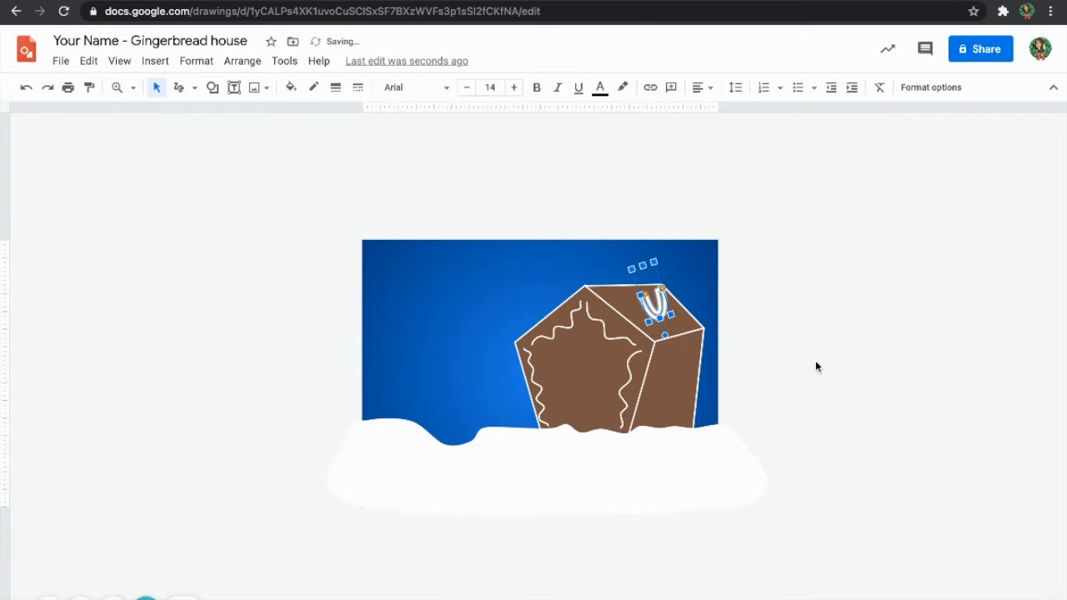
{"action": "key", "text": "Up"}
{"action": "left_click_drag", "start_coordinate": [645, 290], "coordinate": [643, 286]}
- Delete the block arc from the roof panel
{"action": "left_click", "coordinate": [790, 327]}
{"action": "left_click", "coordinate": [657, 315]}
{"action": "key", "text": "Delete"}
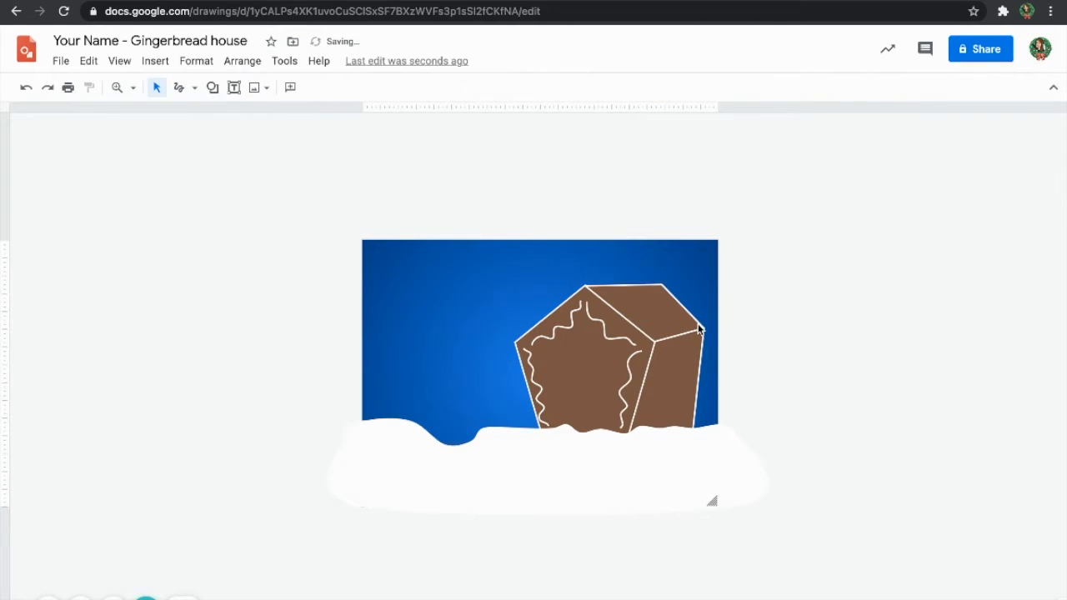
- Draw a small teardrop shape beside the canvas, to the right of the house, and stretch its tip into a long point
{"action": "left_click", "coordinate": [213, 89]}
{"action": "mouse_move", "coordinate": [266, 122]}
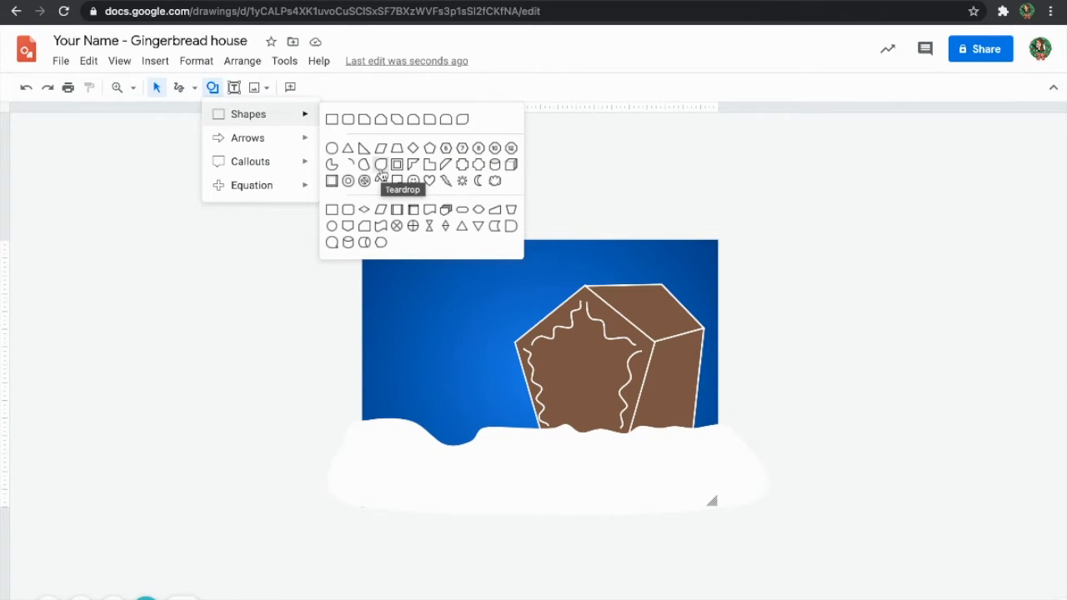
{"action": "left_click", "coordinate": [381, 166]}
{"action": "left_click_drag", "start_coordinate": [752, 290], "coordinate": [784, 319]}
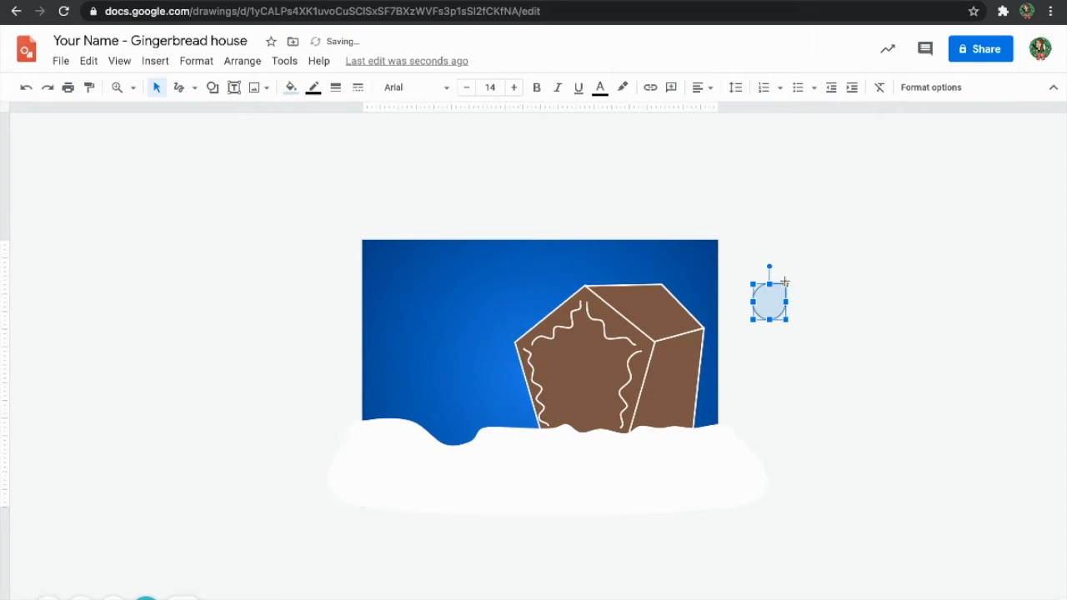
{"action": "left_click_drag", "start_coordinate": [807, 261], "coordinate": [812, 252]}
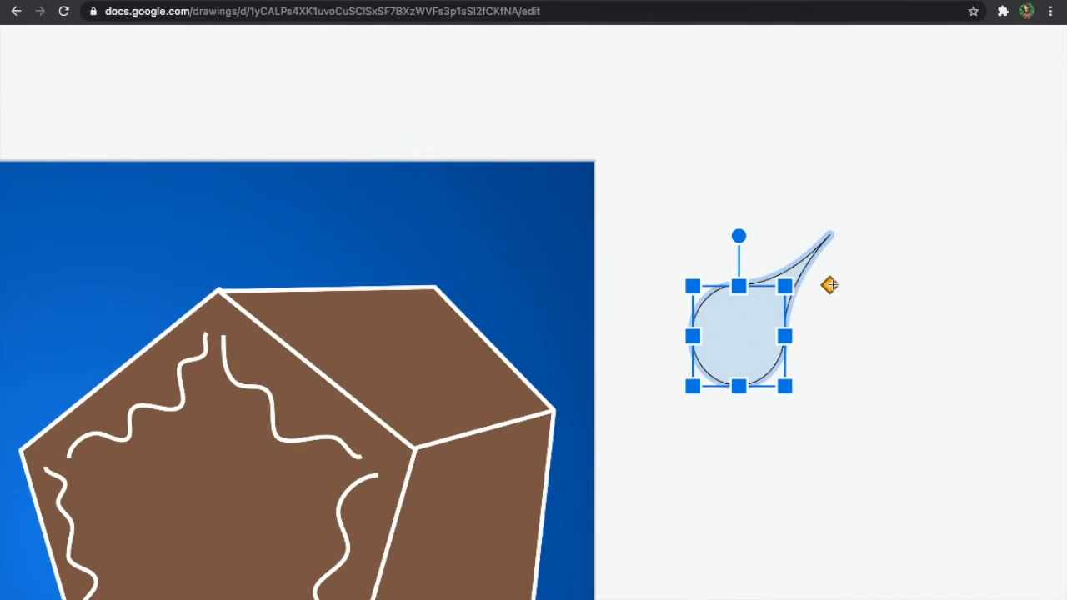
{"action": "left_click_drag", "start_coordinate": [832, 285], "coordinate": [896, 331]}
{"action": "left_click", "coordinate": [896, 332]}
{"action": "left_click", "coordinate": [751, 332]}
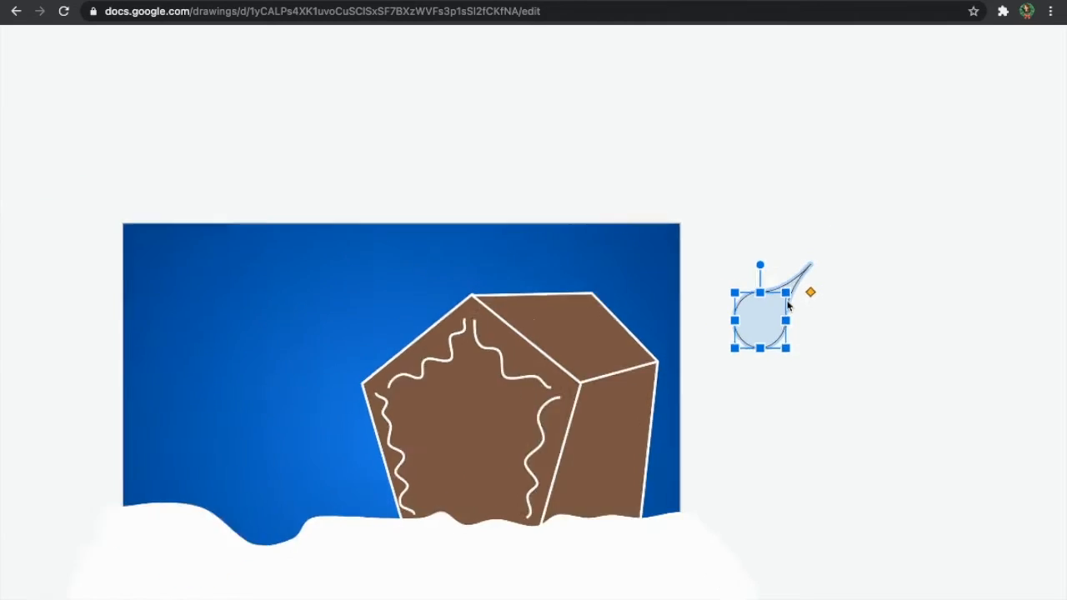
- Fill the teardrop with a custom radial gradient from a white centre to a lighter grey outer stop
{"action": "left_click", "coordinate": [294, 94]}
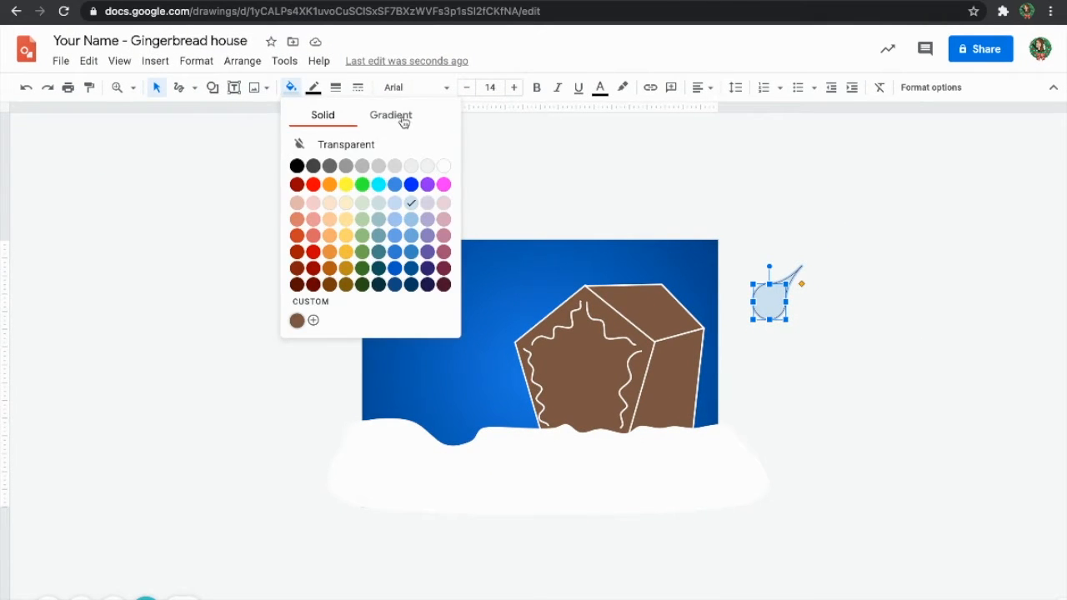
{"action": "left_click", "coordinate": [401, 119]}
{"action": "left_click", "coordinate": [416, 164]}
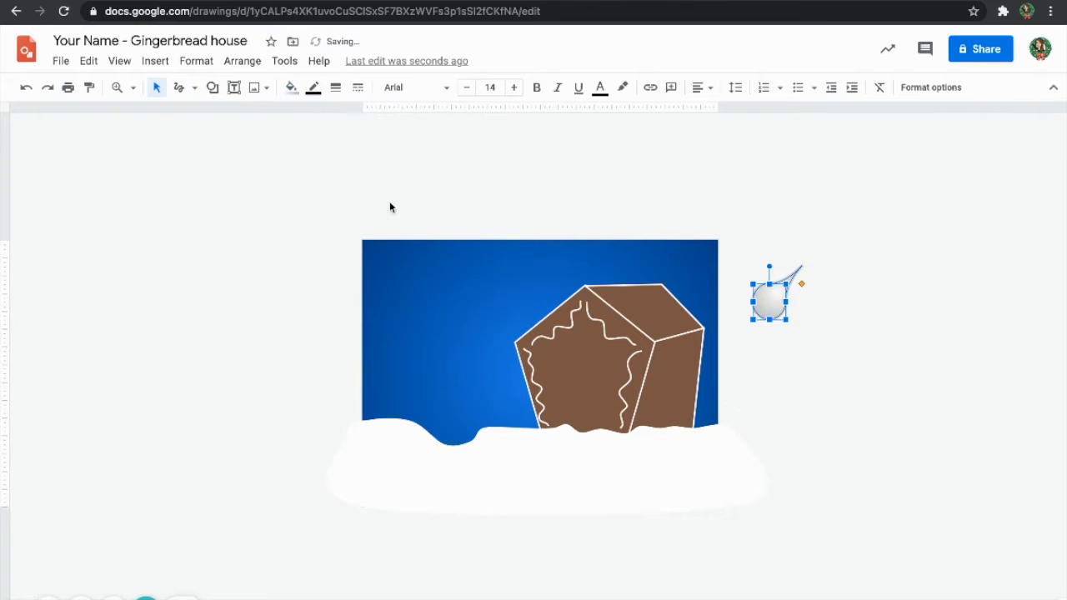
{"action": "left_click", "coordinate": [297, 91]}
{"action": "left_click", "coordinate": [296, 292]}
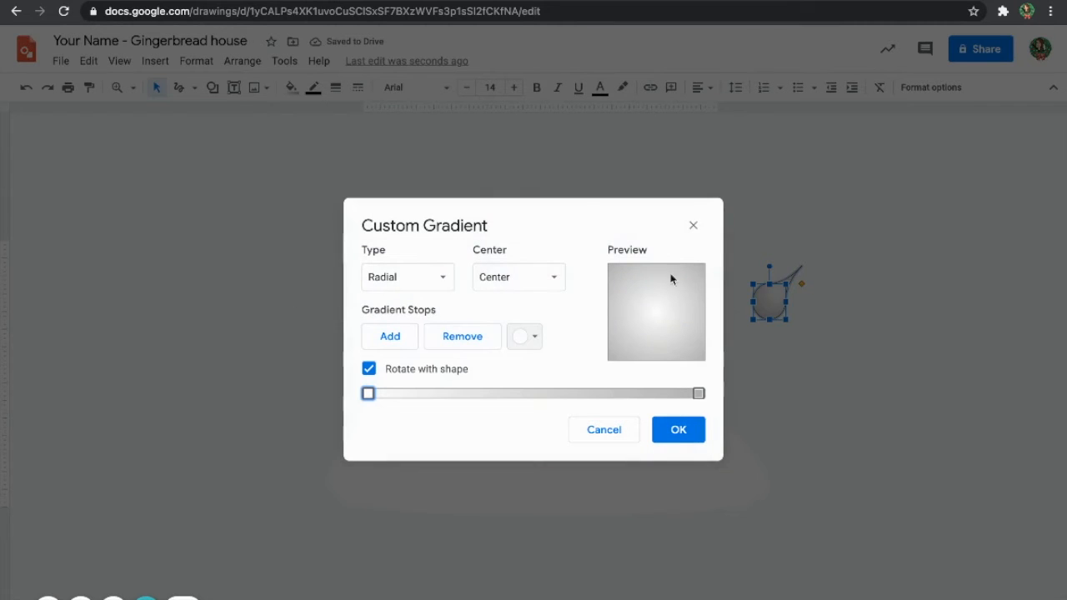
{"action": "left_click", "coordinate": [699, 393]}
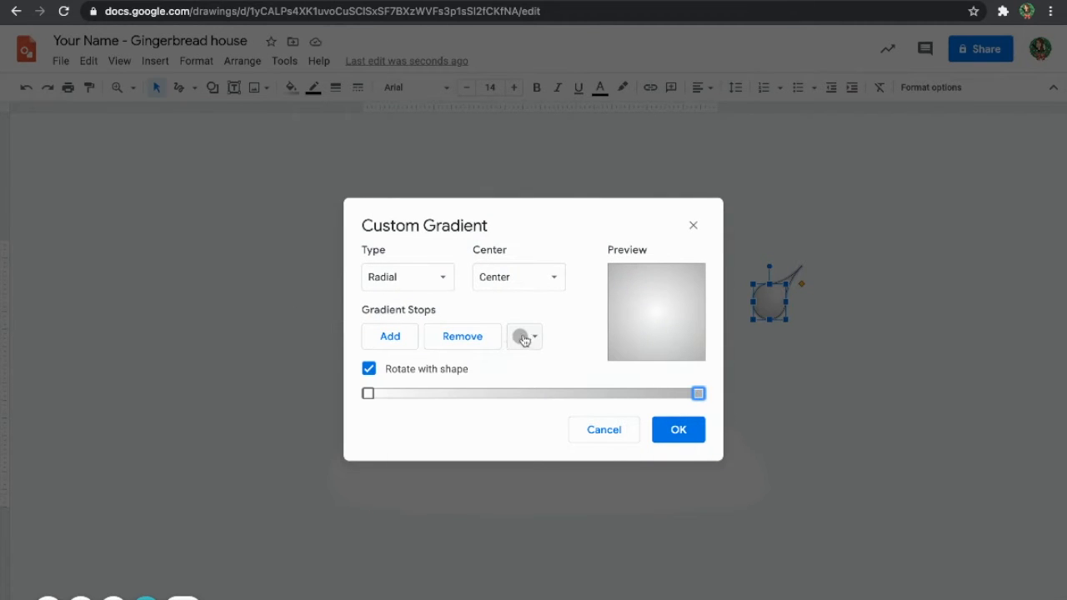
{"action": "left_click", "coordinate": [521, 336]}
{"action": "left_click", "coordinate": [637, 392]}
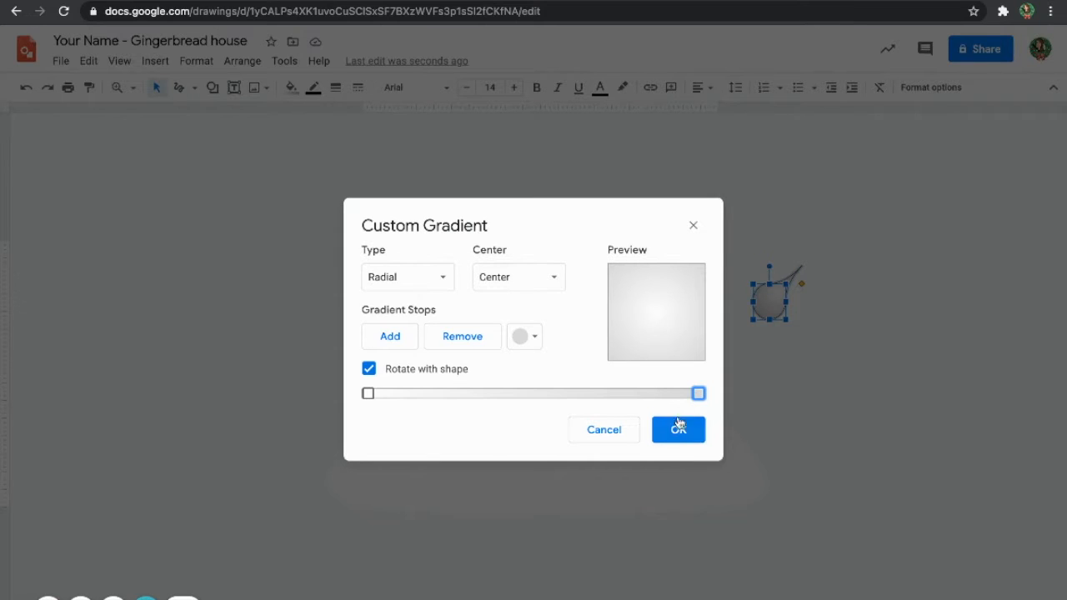
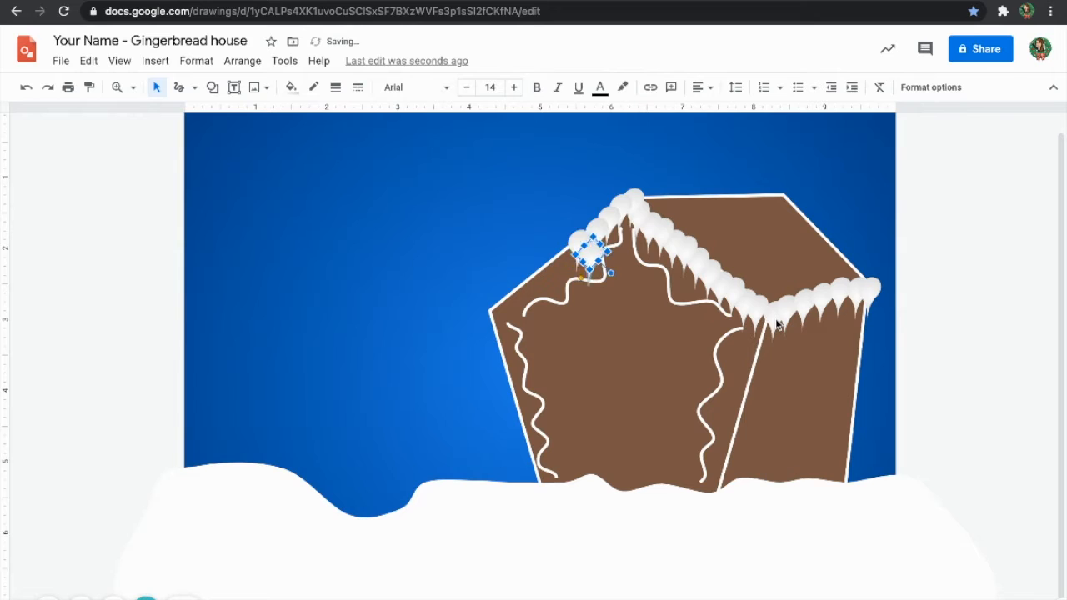
- Continue duplicating the icing drop down the left slope of the front roof edge until the row reaches the lower corner
{"action": "key", "text": "ctrl+d"}
{"action": "key", "text": "Left"}
{"action": "key", "text": "Left"}
{"action": "key", "text": "Left"}
{"action": "key", "text": "Left"}
{"action": "key", "text": "Left"}
{"action": "key", "text": "ctrl+d"}
{"action": "key", "text": "Left"}
{"action": "key", "text": "Left"}
{"action": "key", "text": "Left"}
{"action": "key", "text": "Left"}
{"action": "key", "text": "Left"}
{"action": "key", "text": "ctrl+d"}
{"action": "key", "text": "Left"}
{"action": "key", "text": "Left"}
{"action": "key", "text": "Left"}
{"action": "key", "text": "Left"}
{"action": "key", "text": "Left"}
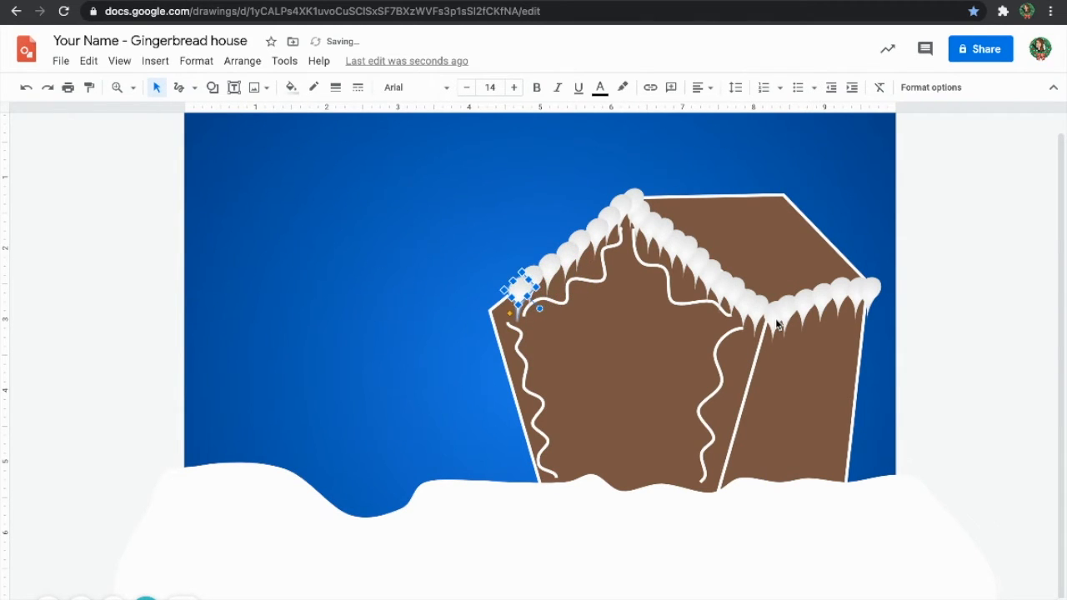
{"action": "key", "text": "ctrl+d"}
{"action": "key", "text": "Left"}
{"action": "key", "text": "Left"}
{"action": "key", "text": "Left"}
{"action": "key", "text": "Left"}
{"action": "key", "text": "Left"}
{"action": "key", "text": "ctrl+d"}
{"action": "key", "text": "Left"}
{"action": "key", "text": "Left"}
{"action": "key", "text": "Left"}
{"action": "key", "text": "Left"}
{"action": "key", "text": "Left"}
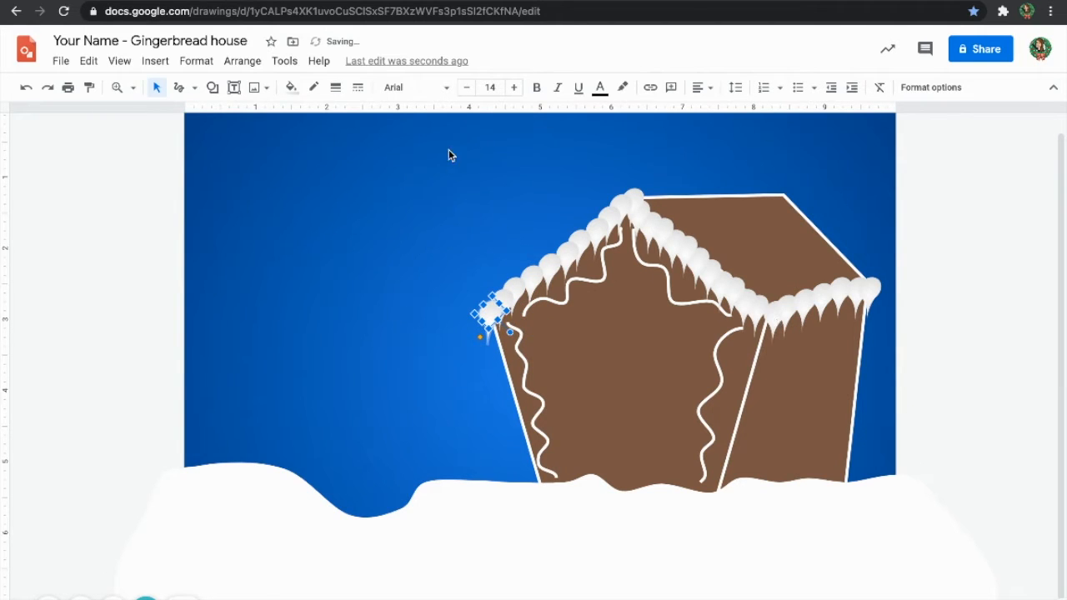
- Draw a Delay flowchart shape on the house front, rotate it so the round end points up, and place it as a door
{"action": "left_click", "coordinate": [212, 87]}
{"action": "mouse_move", "coordinate": [264, 121]}
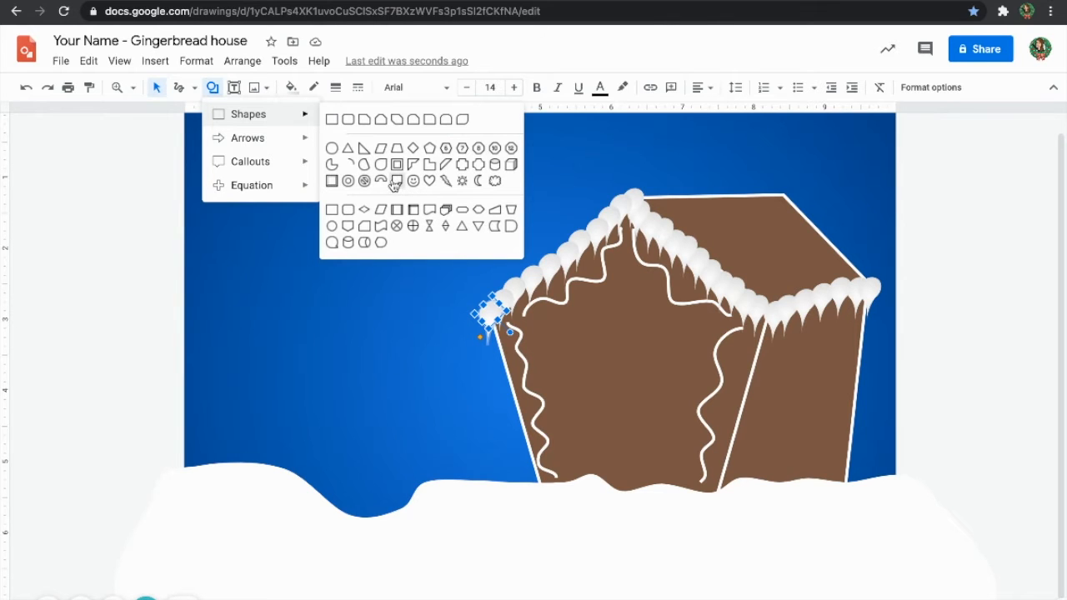
{"action": "left_click", "coordinate": [511, 227]}
{"action": "left_click_drag", "start_coordinate": [589, 400], "coordinate": [682, 488]}
{"action": "left_click_drag", "start_coordinate": [636, 384], "coordinate": [545, 447]}
{"action": "left_click_drag", "start_coordinate": [638, 464], "coordinate": [621, 463]}
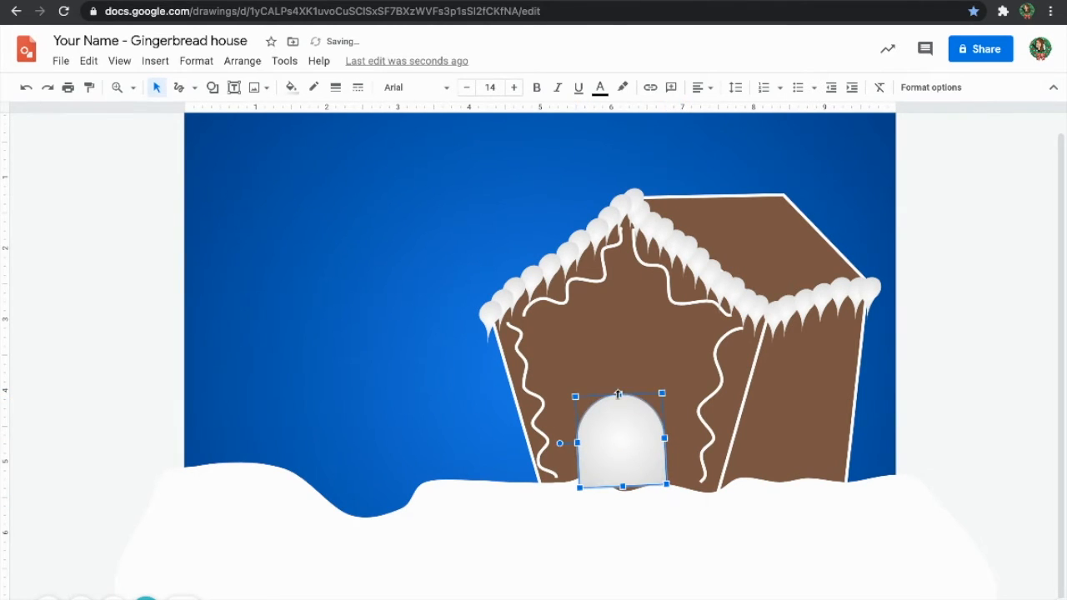
- Make the door taller and narrower and rotate it slightly until it stands straight
{"action": "left_click_drag", "start_coordinate": [619, 395], "coordinate": [617, 377]}
{"action": "left_click_drag", "start_coordinate": [579, 430], "coordinate": [585, 429]}
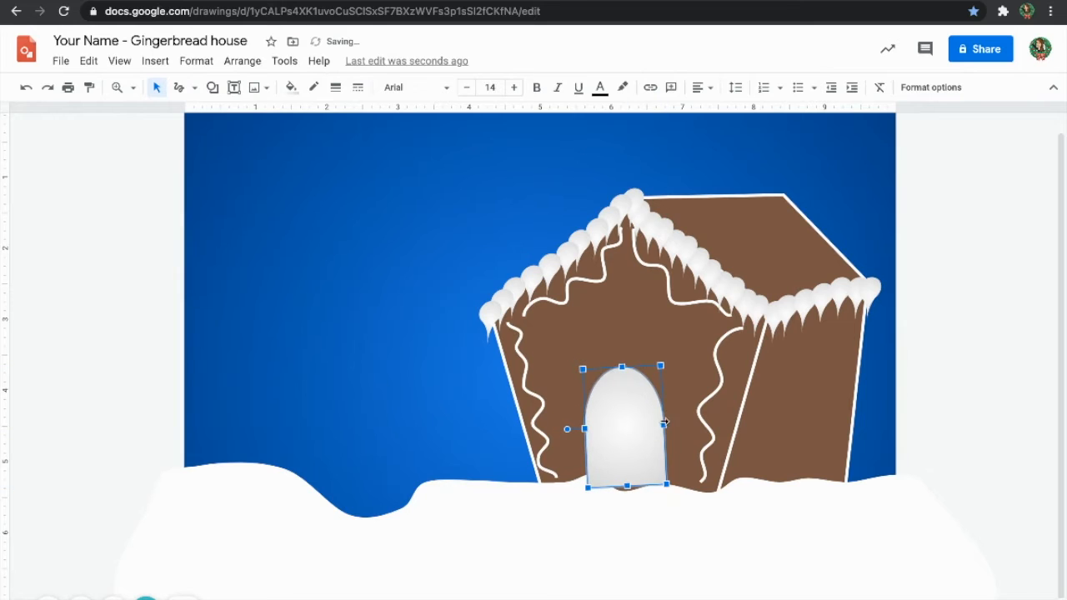
{"action": "left_click_drag", "start_coordinate": [666, 425], "coordinate": [659, 425]}
{"action": "left_click_drag", "start_coordinate": [567, 429], "coordinate": [567, 426]}
- Nudge the door down and slightly right onto the snow line and fill it with the light red radial gradient
{"action": "key", "text": "Down"}
{"action": "key", "text": "Down"}
{"action": "key", "text": "Right"}
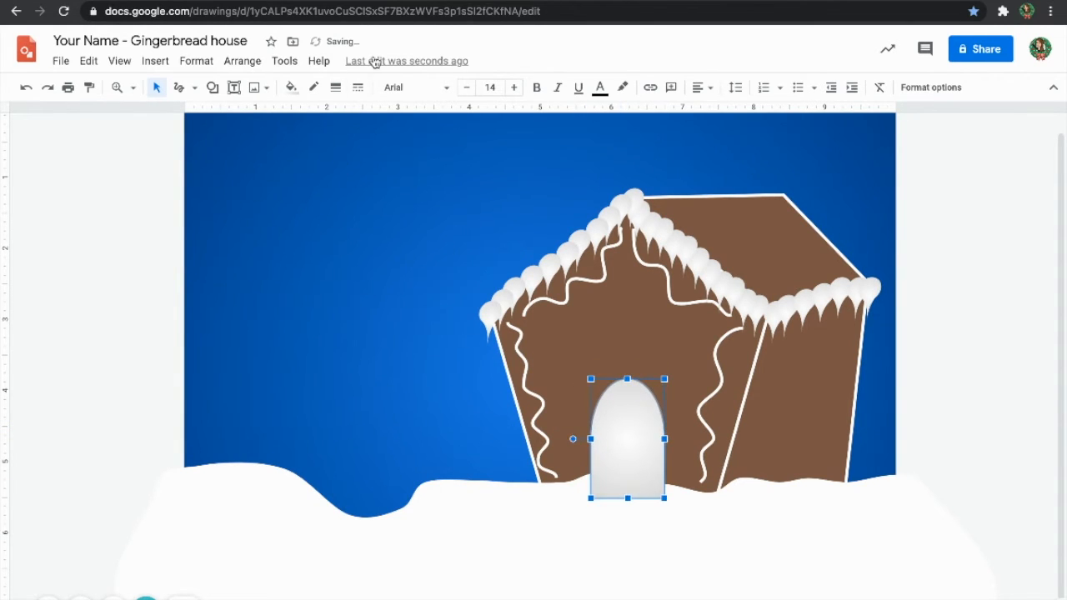
{"action": "left_click", "coordinate": [291, 87]}
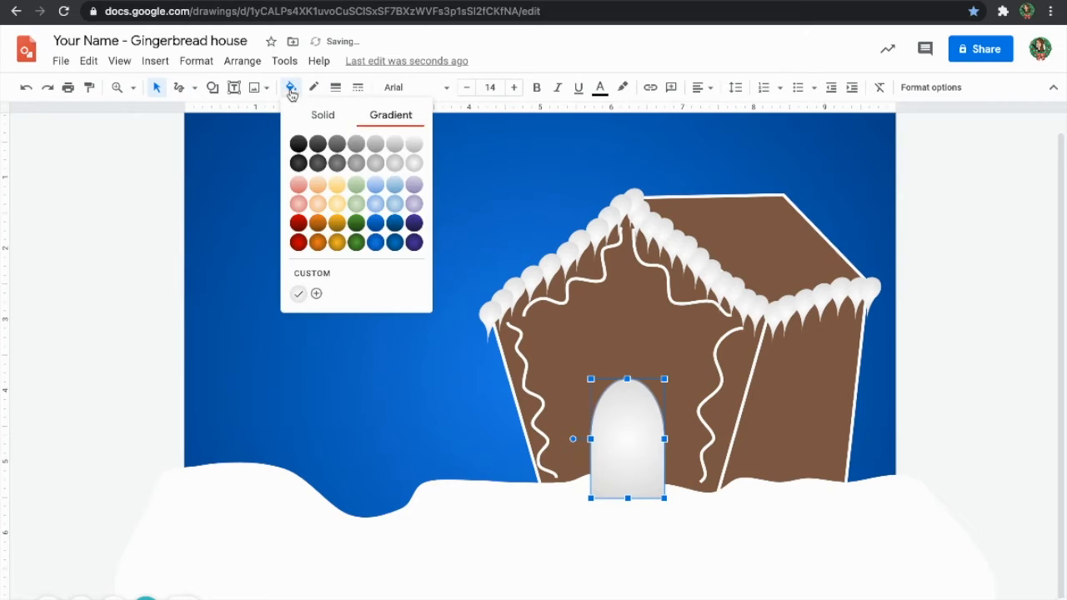
{"action": "left_click", "coordinate": [299, 203]}
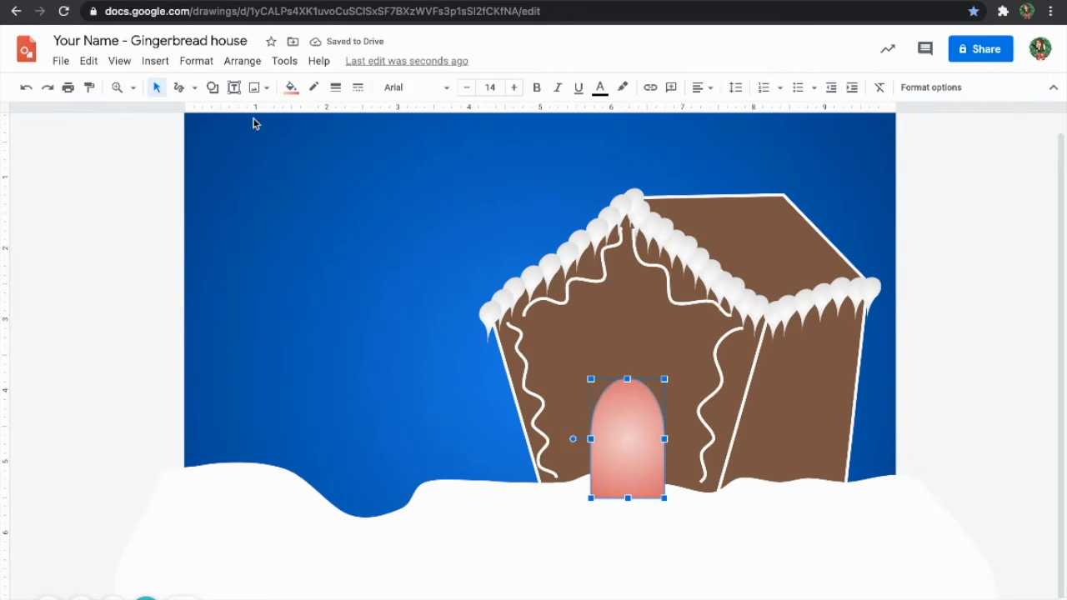
- Draw an oval window above the door and fill it with the lightest grey radial gradient
{"action": "left_click", "coordinate": [213, 87]}
{"action": "mouse_move", "coordinate": [253, 117]}
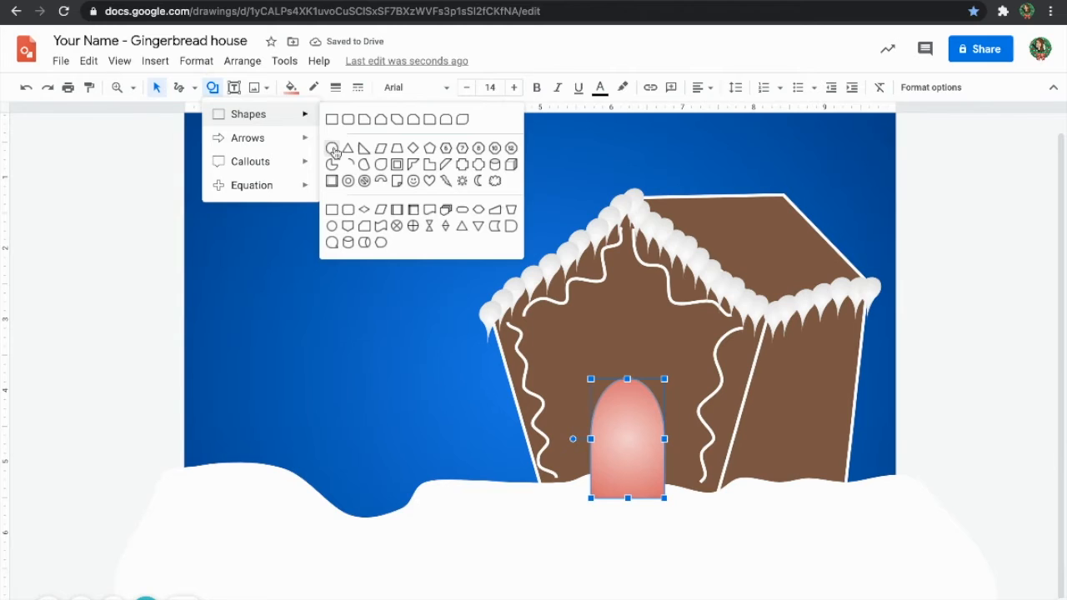
{"action": "left_click", "coordinate": [332, 148]}
{"action": "left_click_drag", "start_coordinate": [664, 355], "coordinate": [584, 284]}
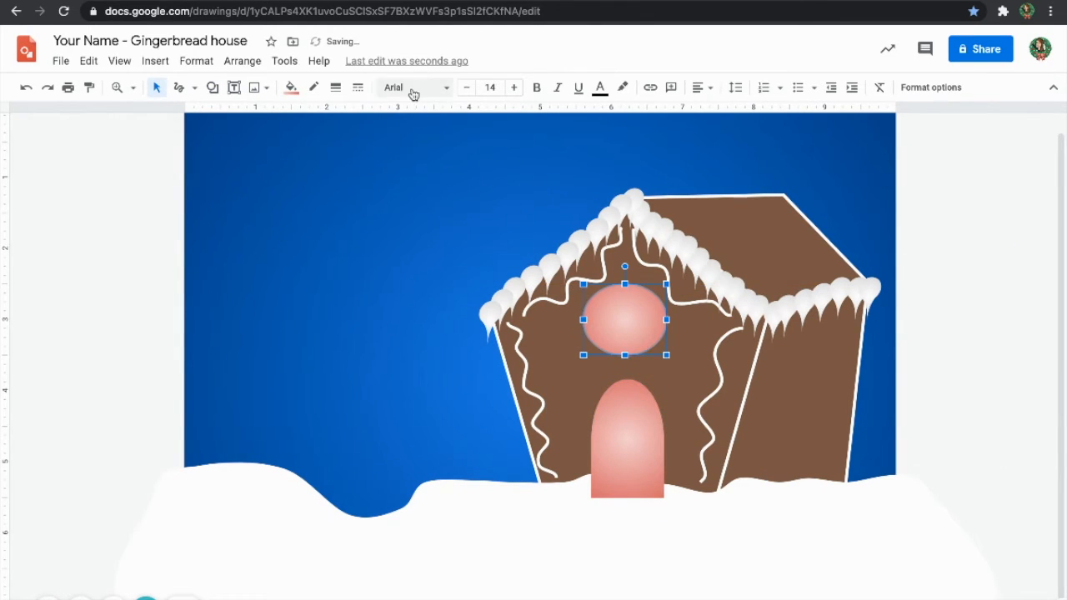
{"action": "left_click", "coordinate": [291, 88]}
{"action": "left_click", "coordinate": [413, 164]}
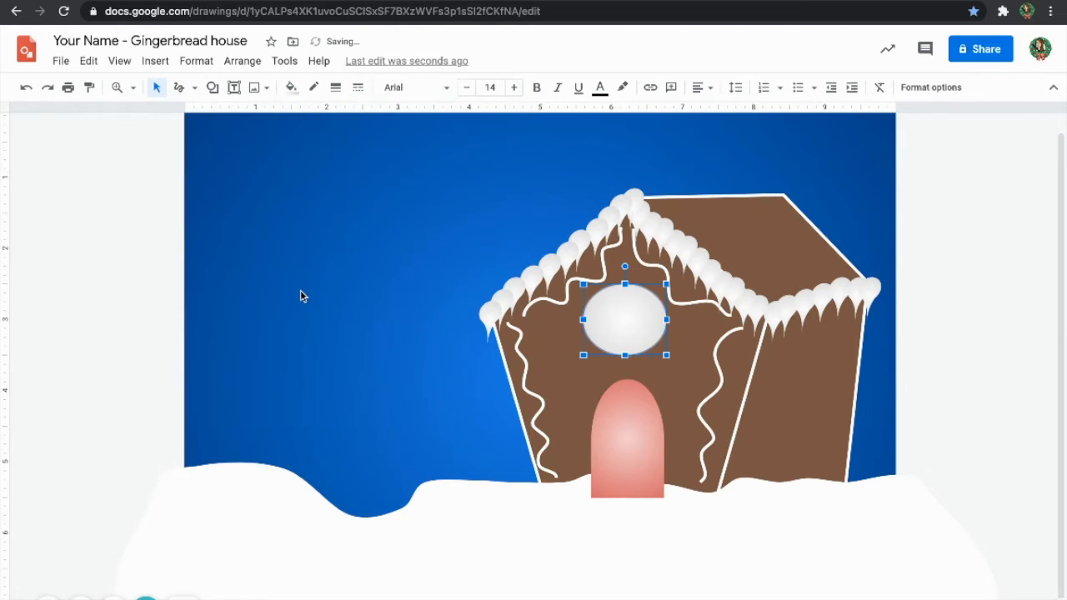
- Draw a thin wavy Punched Tape band horizontally across the middle of the oval window, matching the window's width
{"action": "left_click", "coordinate": [215, 88]}
{"action": "mouse_move", "coordinate": [234, 110]}
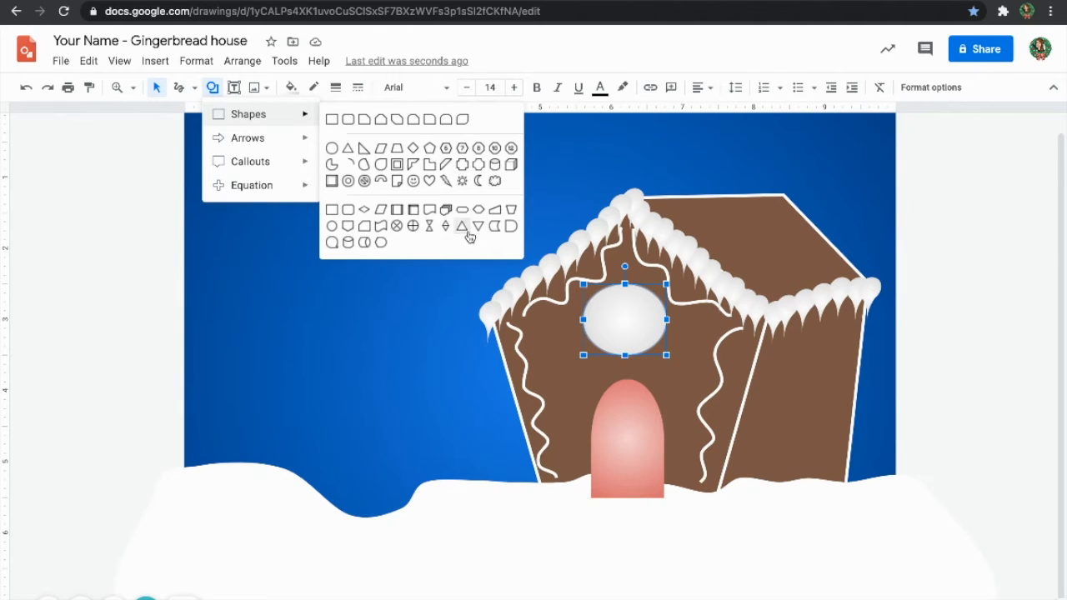
{"action": "left_click", "coordinate": [382, 233]}
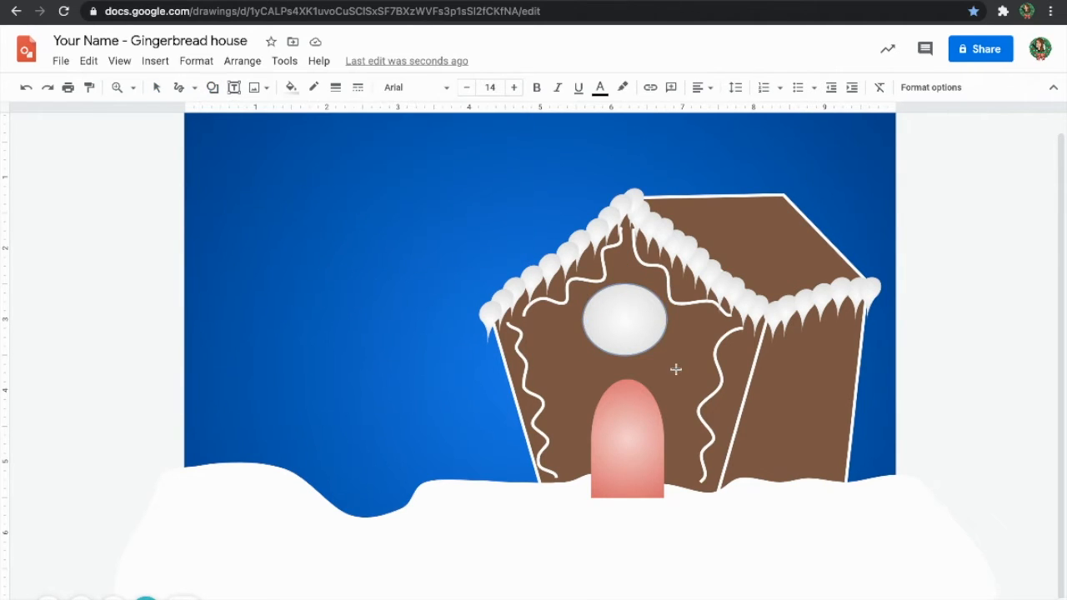
{"action": "left_click_drag", "start_coordinate": [585, 306], "coordinate": [667, 329]}
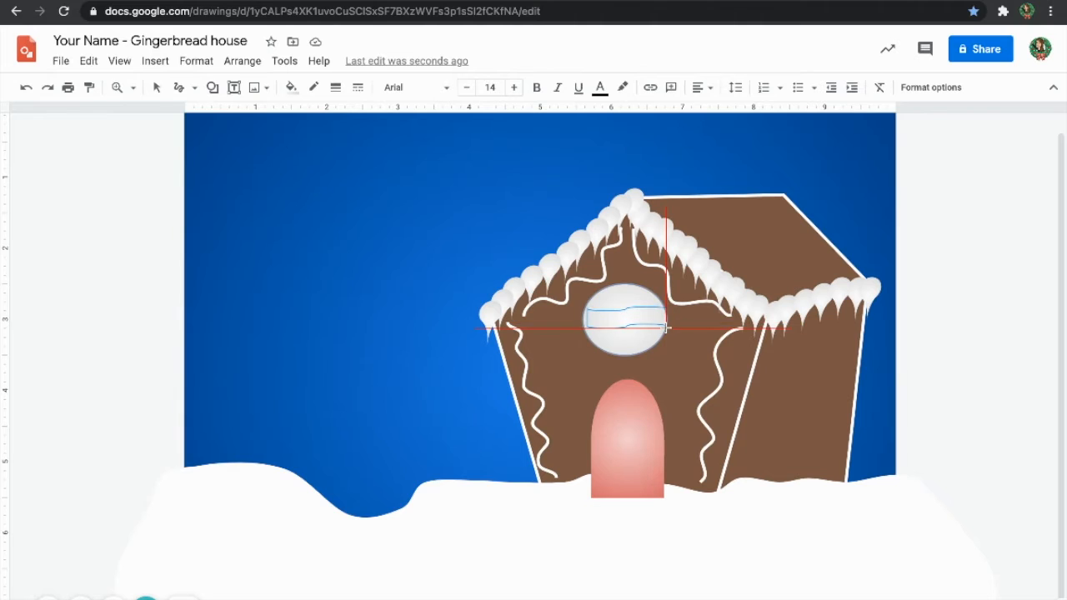
{"action": "left_click_drag", "start_coordinate": [587, 316], "coordinate": [583, 316]}
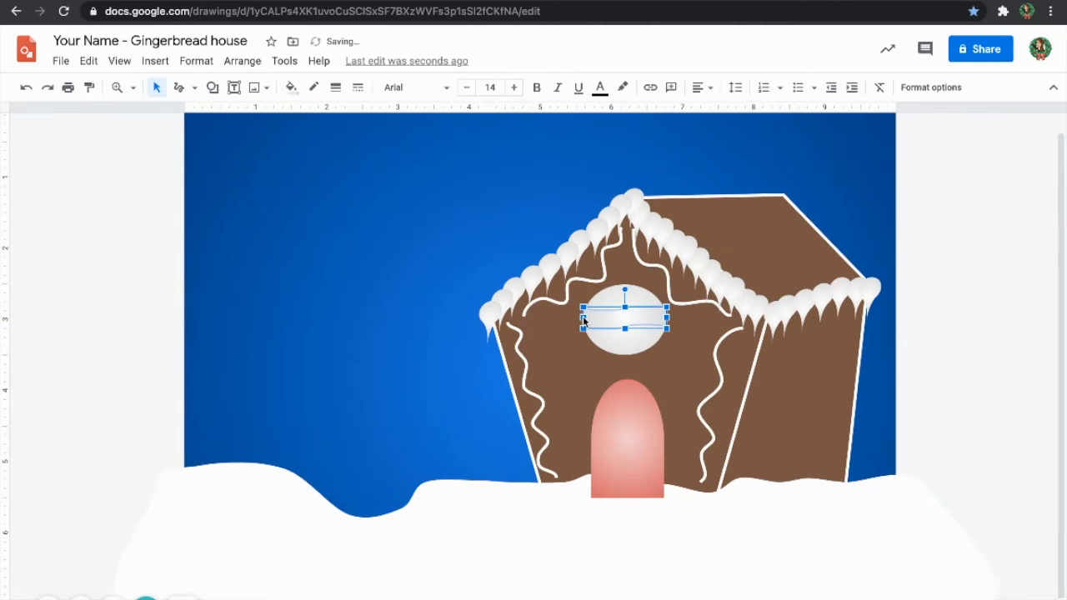
- Add a vertical copy of the band fitted to the window's height and a thinner diagonal copy crossing the window's centre
{"action": "left_click_drag", "start_coordinate": [629, 289], "coordinate": [632, 323]}
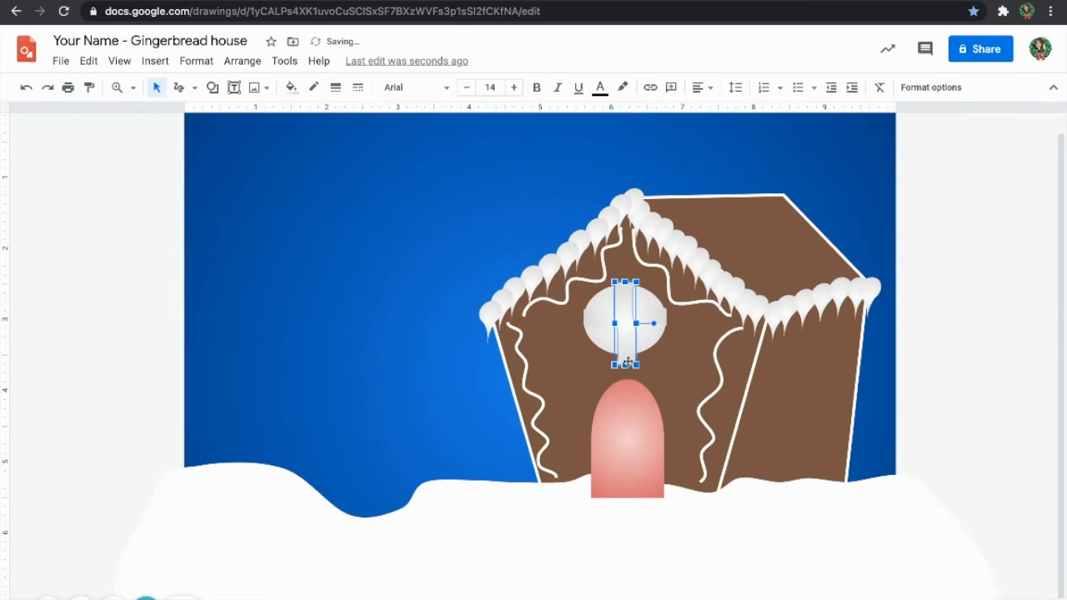
{"action": "left_click_drag", "start_coordinate": [626, 366], "coordinate": [628, 361]}
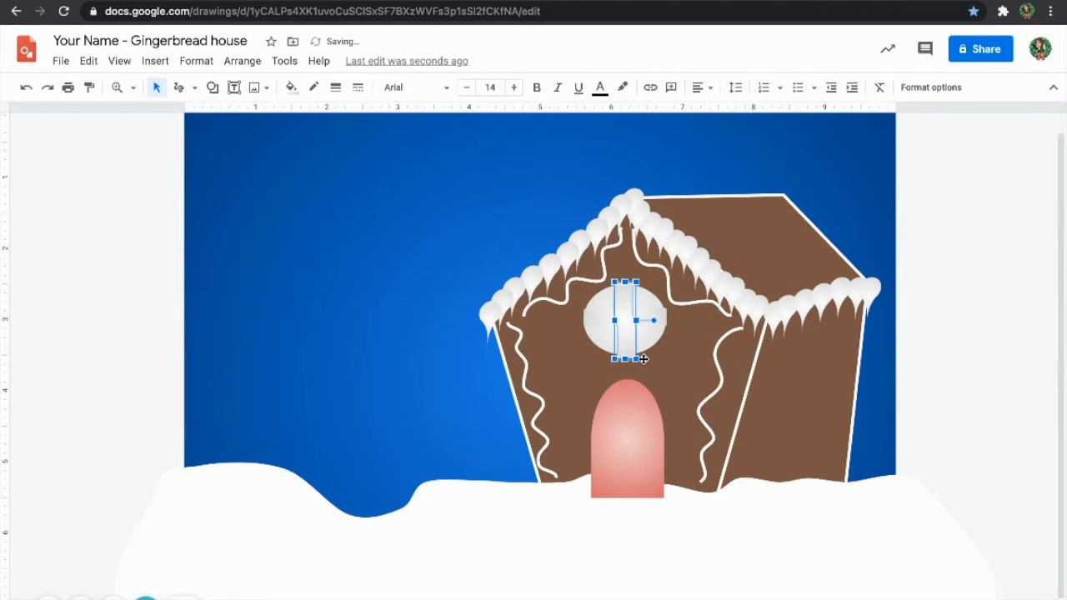
{"action": "key", "text": "ctrl+z"}
{"action": "left_click_drag", "start_coordinate": [667, 333], "coordinate": [633, 335]}
{"action": "key", "text": "Up"}
{"action": "key", "text": "Left"}
{"action": "key", "text": "Up"}
{"action": "key", "text": "Left"}
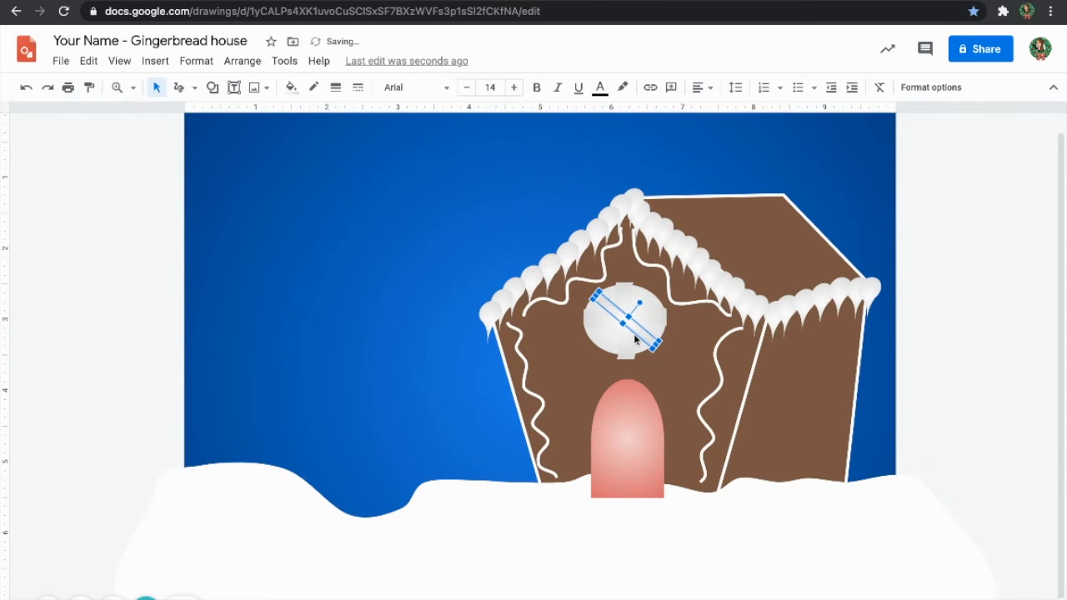
- Select the horizontal, vertical and diagonal window bands together and fill them with the light red linear gradient
{"action": "left_click", "coordinate": [674, 386]}
{"action": "left_click", "coordinate": [634, 348]}
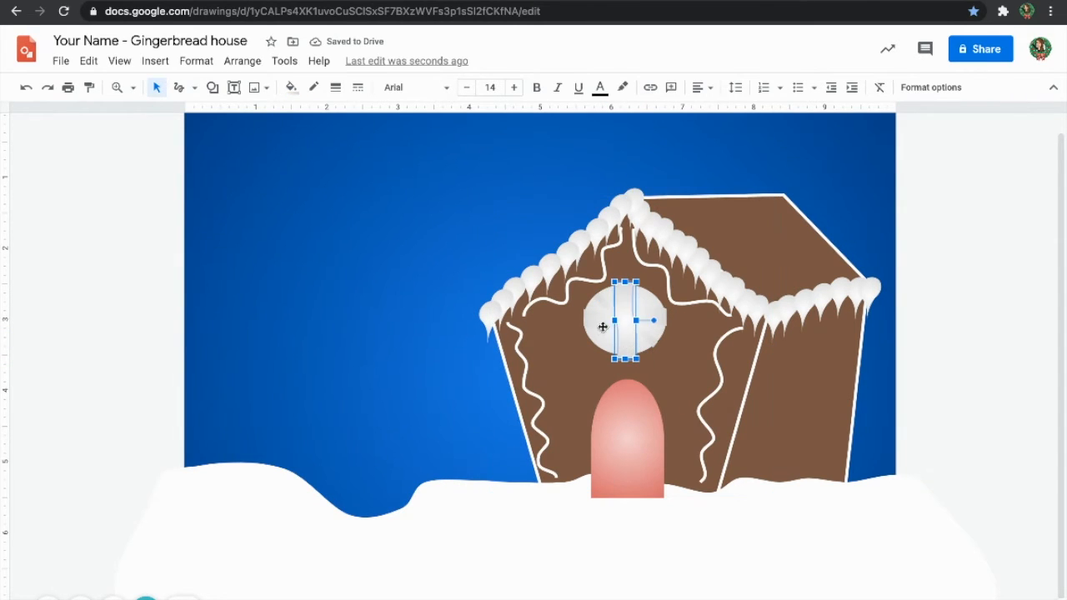
{"action": "left_click", "coordinate": [598, 327]}
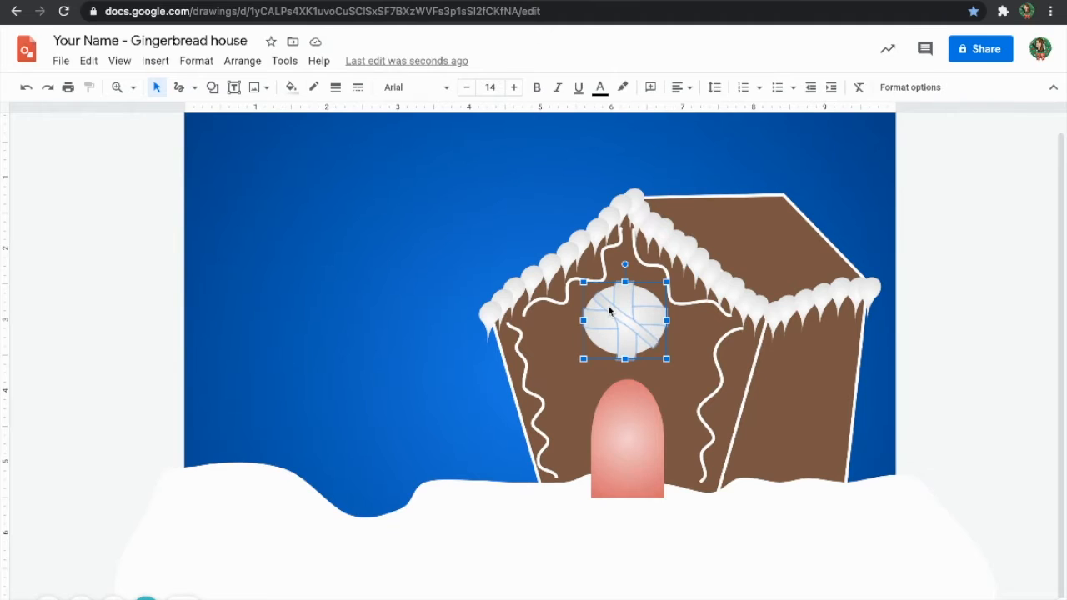
{"action": "left_click", "coordinate": [292, 88]}
{"action": "left_click", "coordinate": [299, 185]}
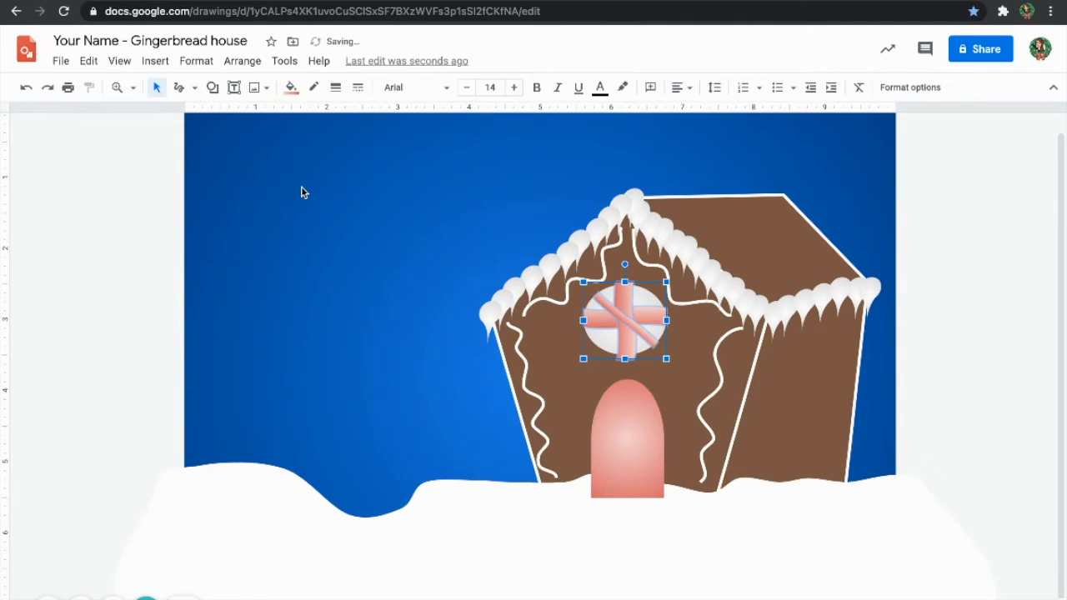
{"action": "left_click", "coordinate": [145, 363]}
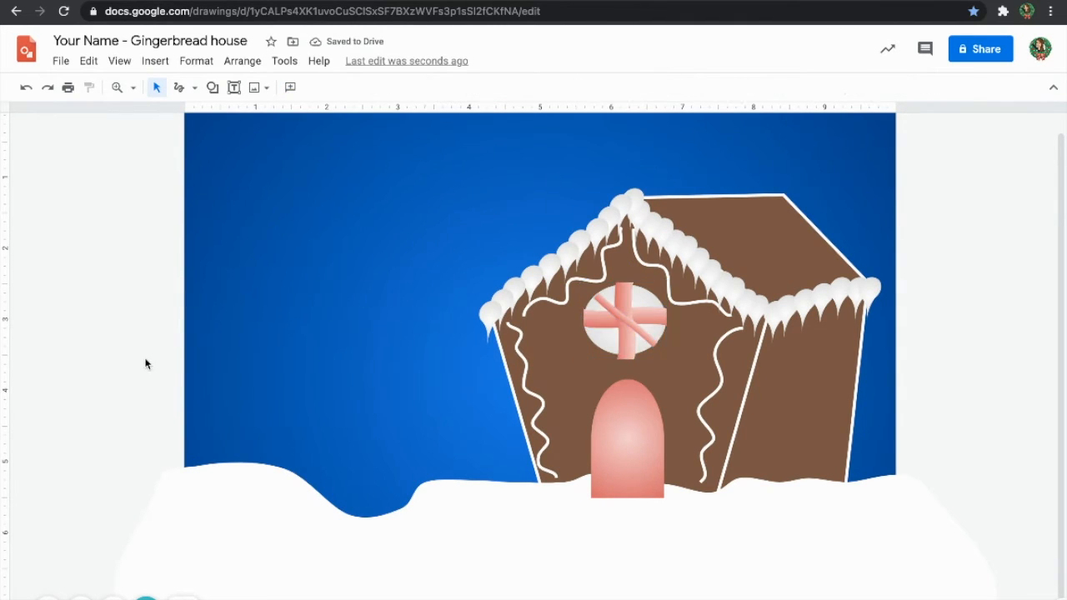
- Shorten the vertical window band to the oval's height and add a mirrored diagonal copy crossing the first diagonal band
{"action": "left_click", "coordinate": [634, 359]}
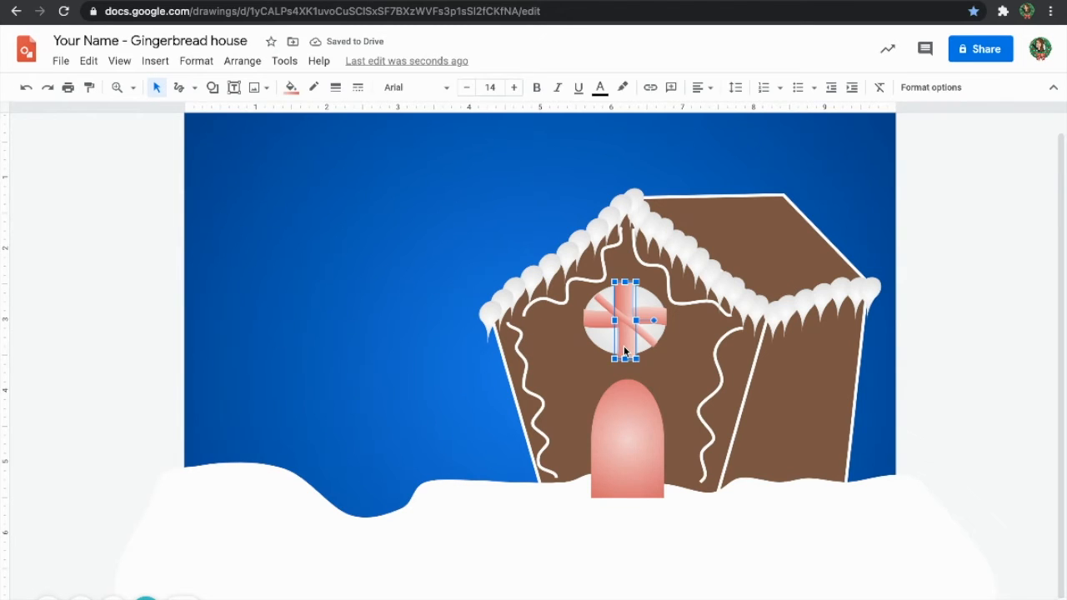
{"action": "left_click", "coordinate": [680, 384]}
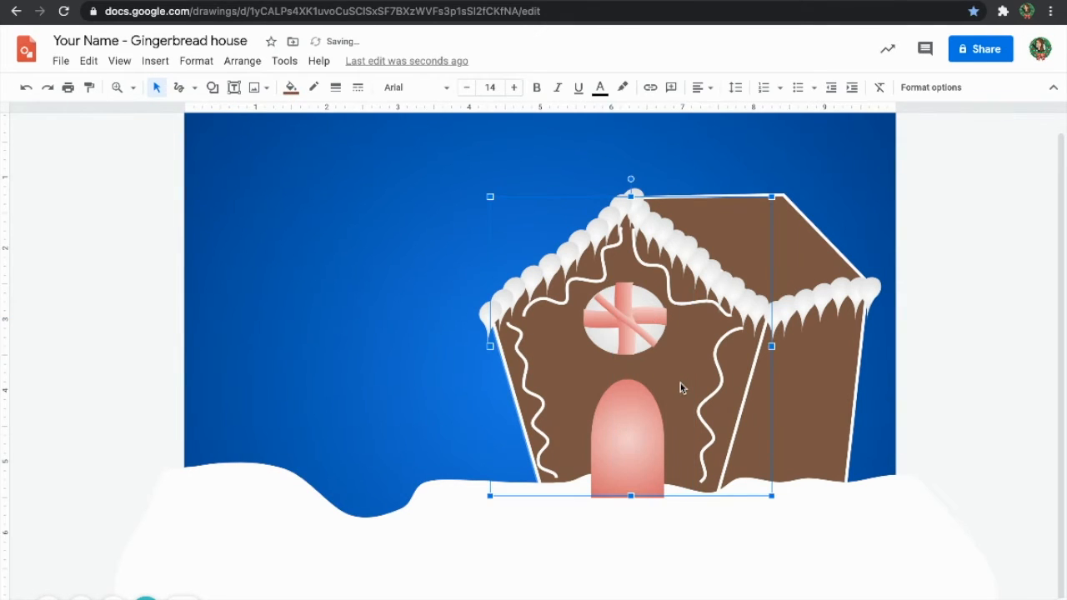
{"action": "left_click", "coordinate": [627, 322]}
{"action": "left_click_drag", "start_coordinate": [631, 327], "coordinate": [616, 305]}
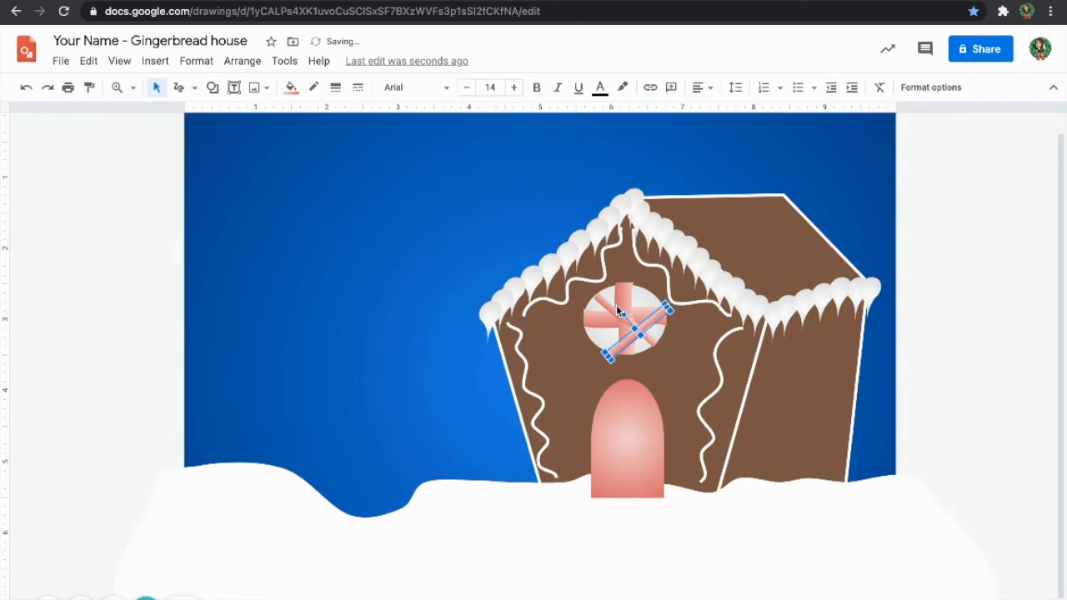
{"action": "left_click_drag", "start_coordinate": [600, 367], "coordinate": [584, 368]}
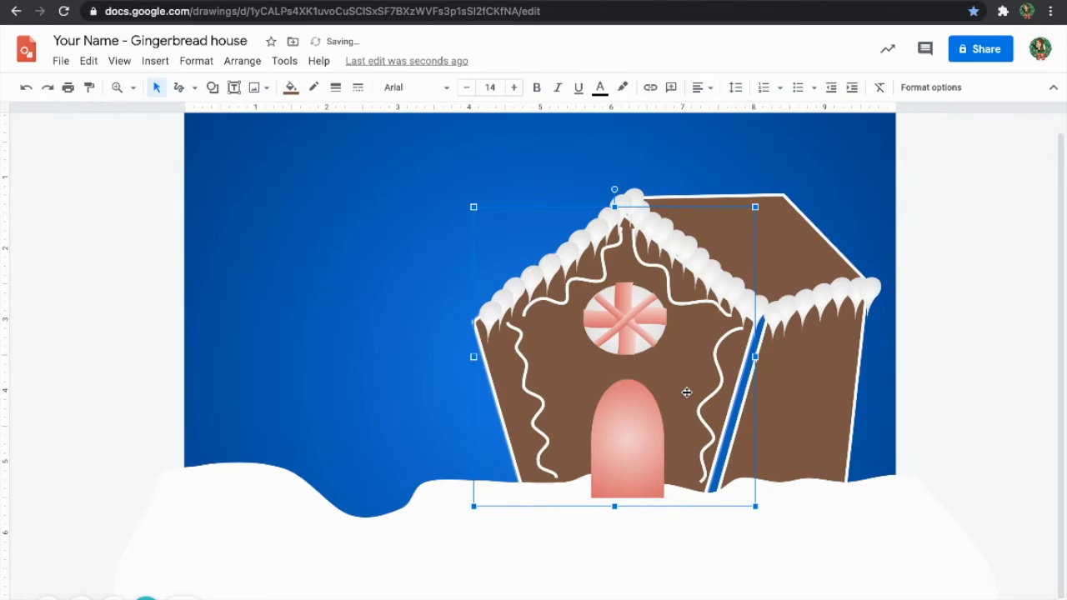
{"action": "key", "text": "ctrl+a"}
{"action": "key", "text": "ctrl+z"}
{"action": "left_click", "coordinate": [979, 388]}
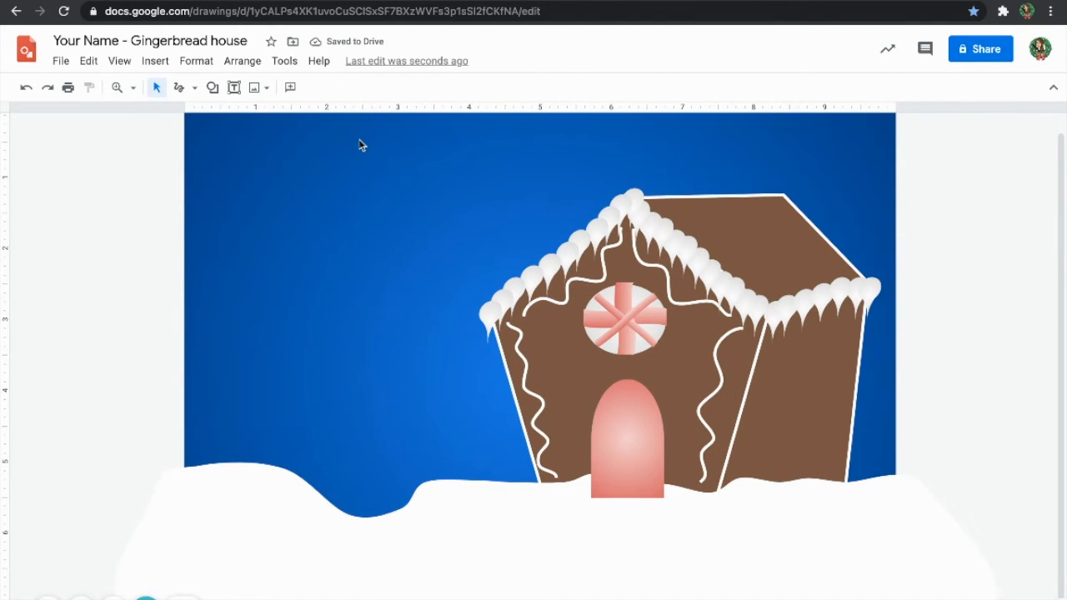
- Draw a small Bevel square as a window pane on the house front, between the left icing squiggle and the door
{"action": "left_click", "coordinate": [213, 88]}
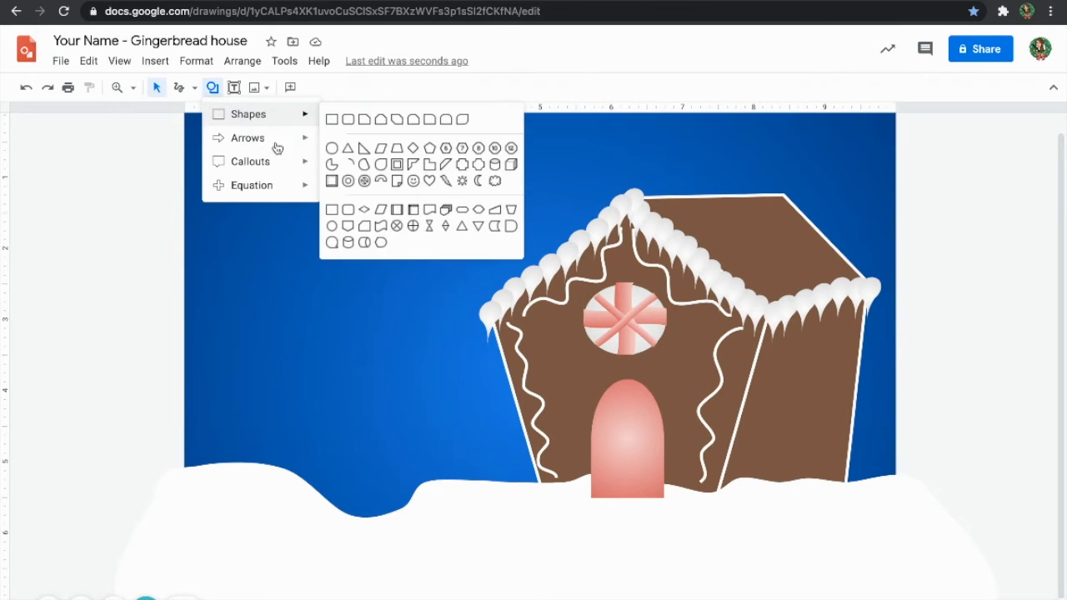
{"action": "left_click", "coordinate": [331, 178]}
{"action": "left_click_drag", "start_coordinate": [555, 389], "coordinate": [586, 411]}
- Duplicate the bevel pane and align the copy directly beneath the original to form a two-pane window
{"action": "key", "text": "ctrl+d"}
{"action": "key", "text": "Down"}
{"action": "key", "text": "Down"}
{"action": "key", "text": "Down"}
{"action": "key", "text": "Down"}
{"action": "key", "text": "Left"}
{"action": "key", "text": "Left"}
{"action": "key", "text": "Down"}
{"action": "key", "text": "Left"}
{"action": "left_click", "coordinate": [557, 517]}
{"action": "left_click", "coordinate": [561, 447]}
{"action": "left_click_drag", "start_coordinate": [560, 448], "coordinate": [566, 443]}
{"action": "left_click", "coordinate": [415, 415]}
- Select both window panes and fill them with the light yellow radial gradient
{"action": "left_click", "coordinate": [566, 392]}
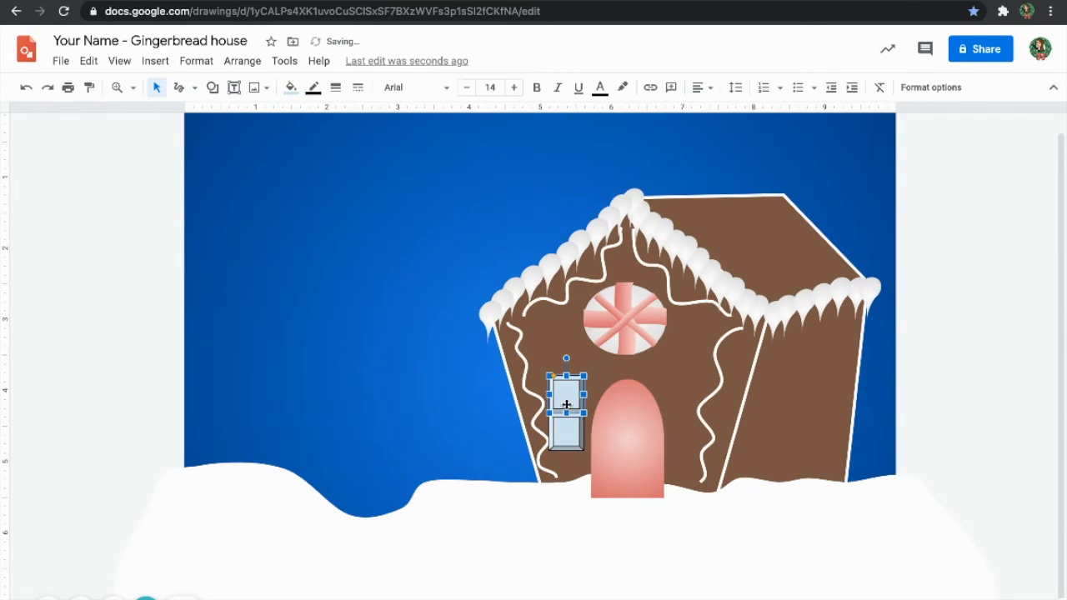
{"action": "left_click", "coordinate": [567, 432], "text": "shift"}
{"action": "left_click", "coordinate": [291, 86]}
{"action": "left_click", "coordinate": [391, 115]}
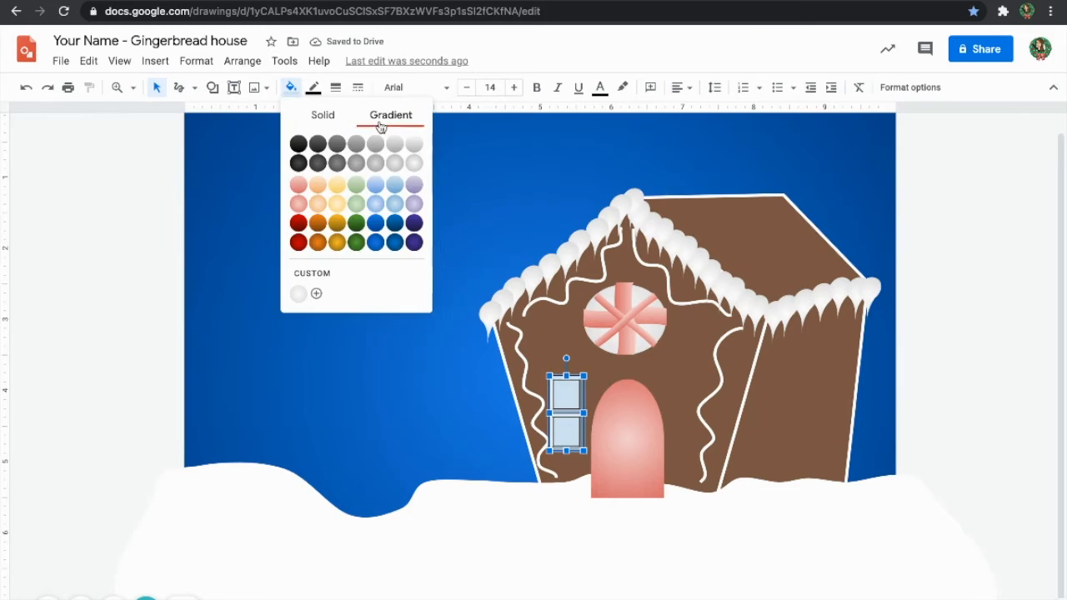
{"action": "left_click", "coordinate": [338, 203]}
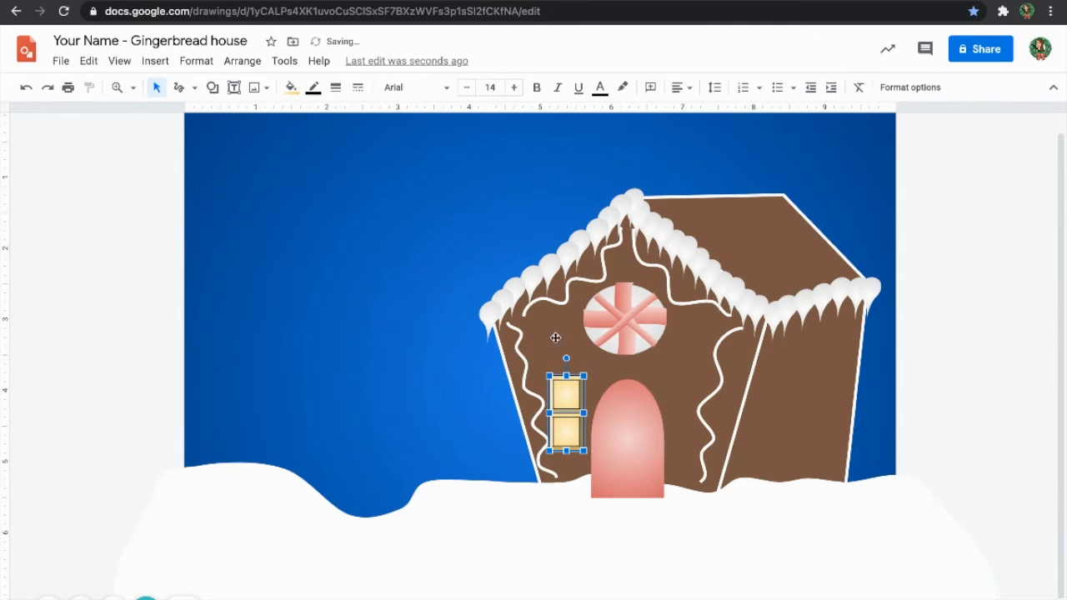
- Set the outline colour of both window panes to dark yellow
{"action": "left_click", "coordinate": [314, 87]}
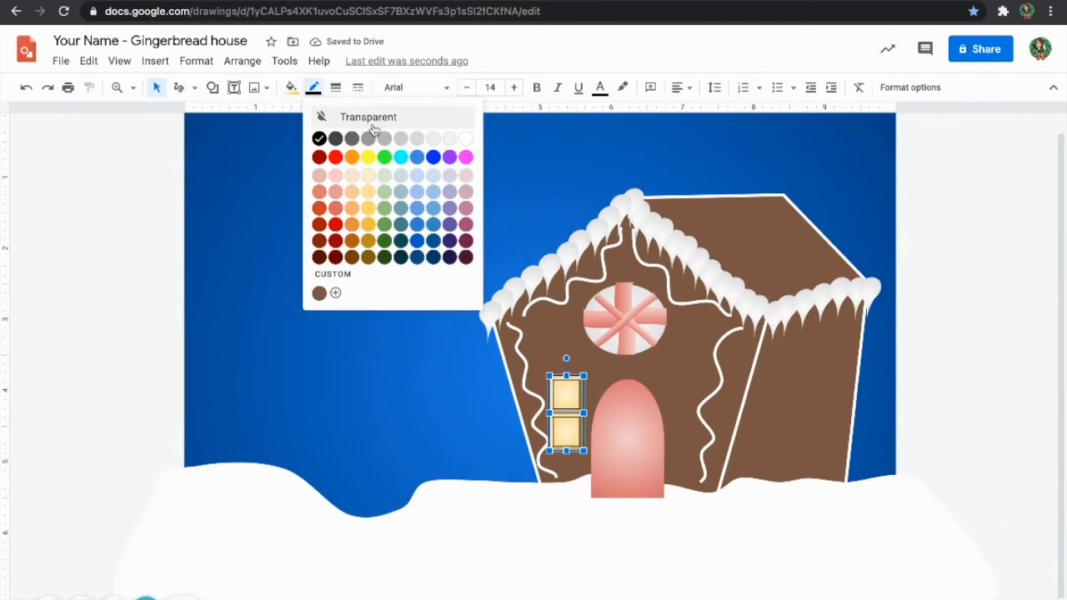
{"action": "left_click", "coordinate": [369, 176]}
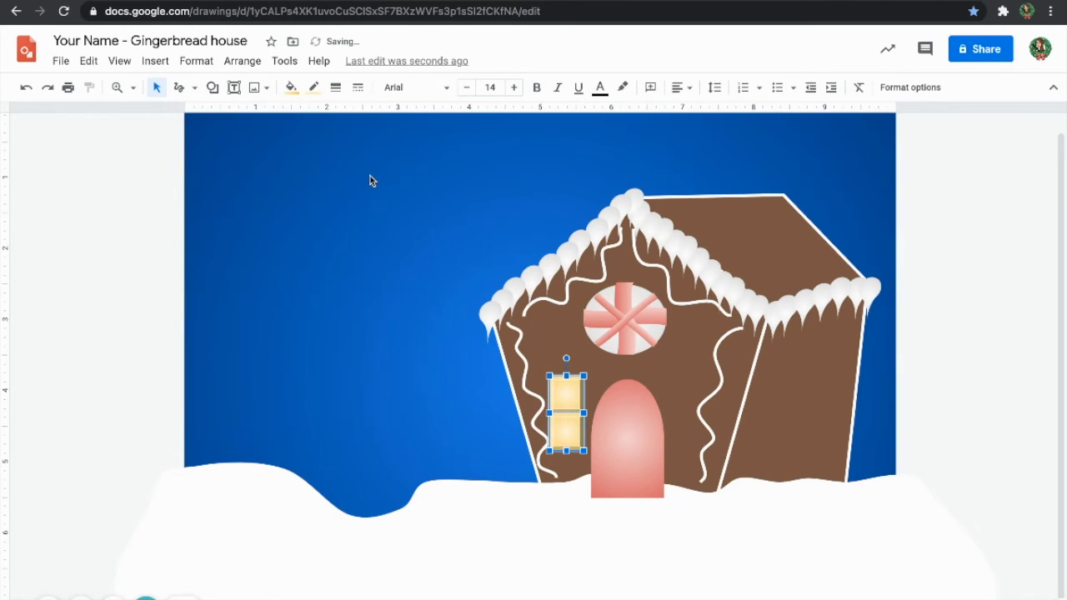
{"action": "left_click", "coordinate": [299, 88]}
{"action": "left_click", "coordinate": [314, 87]}
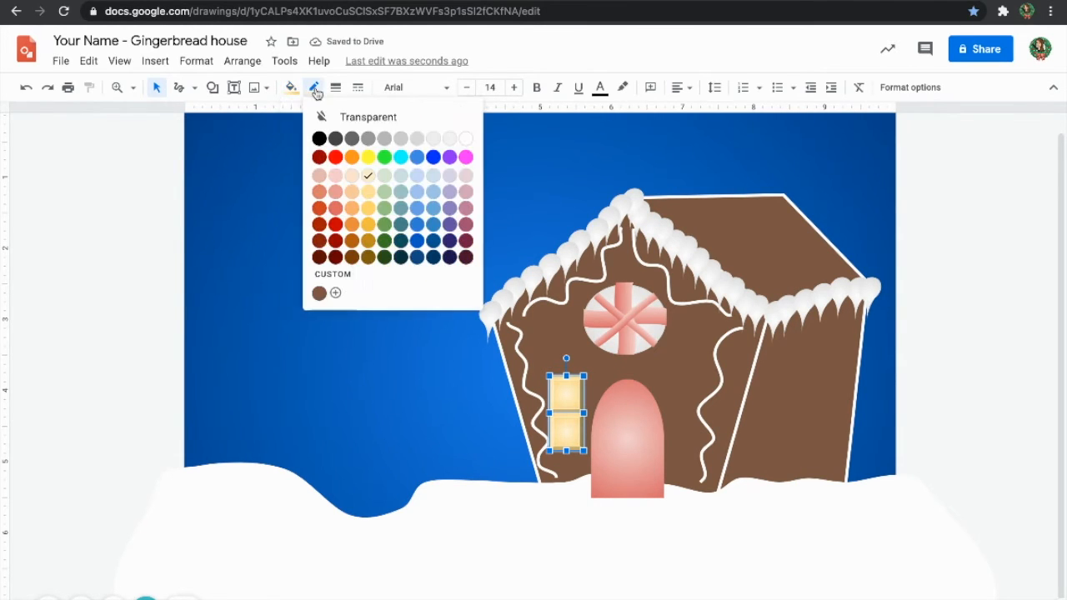
{"action": "left_click", "coordinate": [372, 227]}
{"action": "left_click", "coordinate": [488, 399]}
- Duplicate the two-pane window and place the copy on the other side of the door at the same height
{"action": "left_click", "coordinate": [573, 432]}
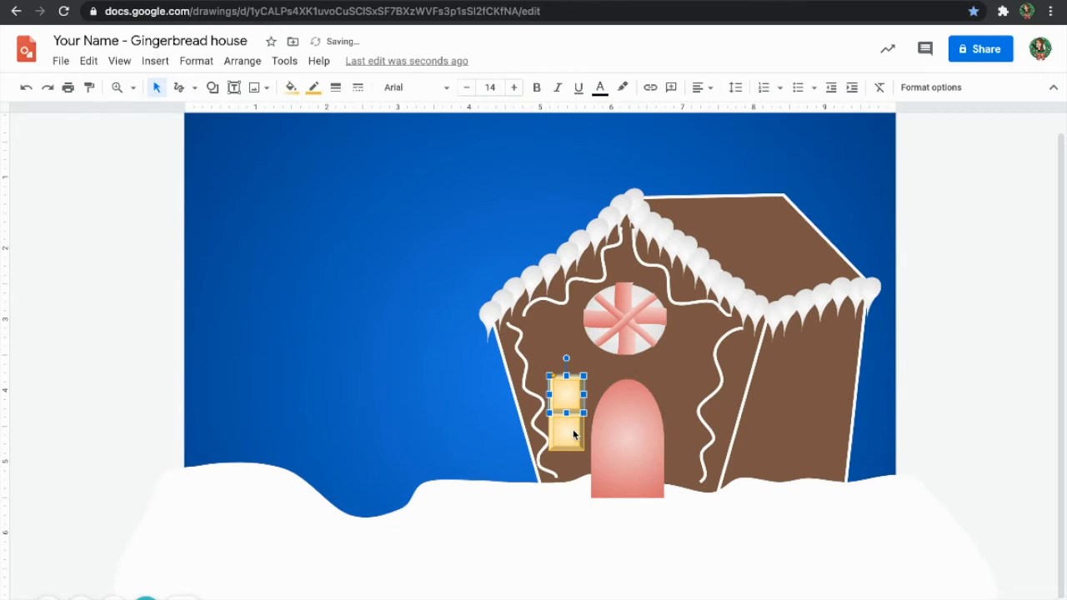
{"action": "left_click", "coordinate": [572, 432], "text": "shift"}
{"action": "key", "text": "ctrl+d"}
{"action": "key", "text": "Right"}
{"action": "key", "text": "Right"}
{"action": "key", "text": "Right"}
{"action": "key", "text": "Right"}
{"action": "key", "text": "Right"}
{"action": "key", "text": "Right"}
{"action": "key", "text": "Right"}
{"action": "key", "text": "Right"}
{"action": "key", "text": "Right"}
{"action": "key", "text": "Right"}
{"action": "key", "text": "Right"}
{"action": "key", "text": "Right"}
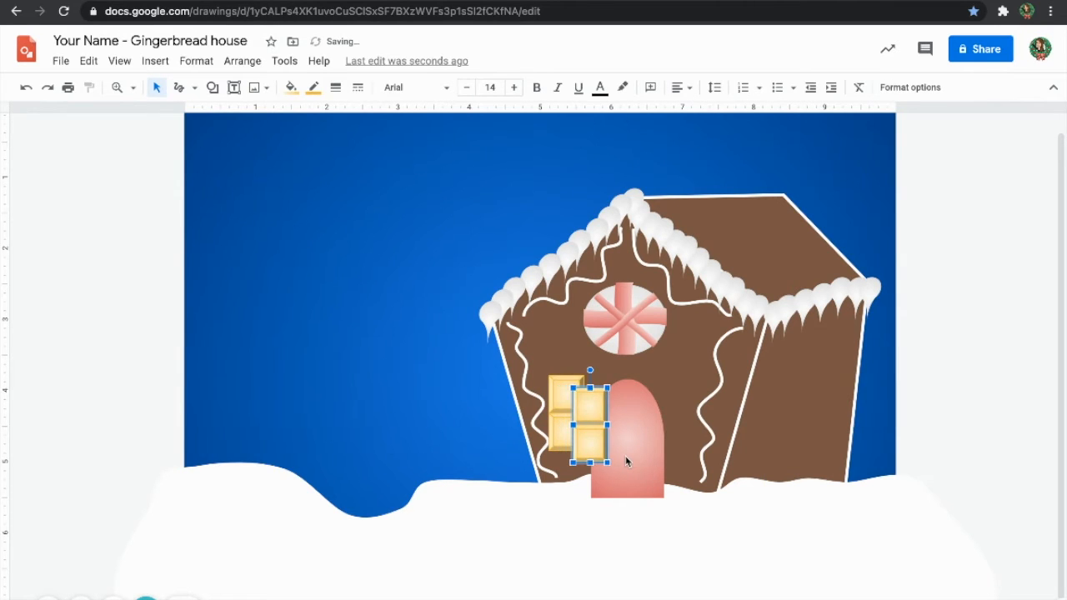
{"action": "key", "text": "Right"}
{"action": "key", "text": "Right"}
{"action": "key", "text": "Right"}
{"action": "key", "text": "Right"}
{"action": "key", "text": "Right"}
{"action": "key", "text": "Right"}
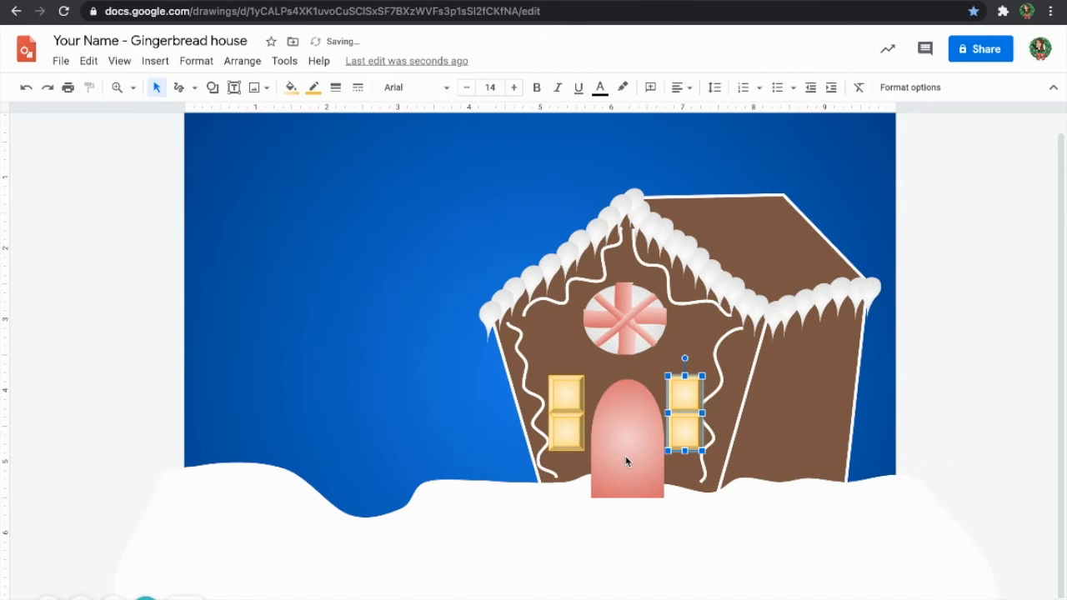
- Duplicate the two-pane window again and place the copy on the house's side wall near the front corner
{"action": "key", "text": "ctrl+d"}
{"action": "key", "text": "Right"}
{"action": "key", "text": "Right"}
{"action": "key", "text": "Right"}
{"action": "key", "text": "Right"}
{"action": "key", "text": "Right"}
{"action": "key", "text": "Right"}
{"action": "key", "text": "Right"}
{"action": "key", "text": "Right"}
{"action": "key", "text": "Right"}
{"action": "key", "text": "Right"}
{"action": "key", "text": "Right"}
{"action": "key", "text": "Right"}
{"action": "key", "text": "Right"}
{"action": "key", "text": "Right"}
{"action": "key", "text": "Right"}
{"action": "key", "text": "Right"}
{"action": "key", "text": "Right"}
{"action": "key", "text": "Right"}
- Add another copy of the two-pane window on the side wall, nearer the outer edge and slightly higher
{"action": "key", "text": "ctrl+d"}
{"action": "key", "text": "Right"}
{"action": "key", "text": "Right"}
{"action": "key", "text": "Right"}
{"action": "key", "text": "Right"}
{"action": "key", "text": "Right"}
{"action": "key", "text": "Right"}
{"action": "key", "text": "Right"}
{"action": "key", "text": "Right"}
{"action": "key", "text": "Right"}
{"action": "key", "text": "Up"}
{"action": "key", "text": "Up"}
{"action": "key", "text": "Up"}
{"action": "key", "text": "Up"}
{"action": "key", "text": "Up"}
{"action": "key", "text": "Up"}
{"action": "key", "text": "Up"}
{"action": "key", "text": "Up"}
{"action": "key", "text": "Right"}
{"action": "key", "text": "Right"}
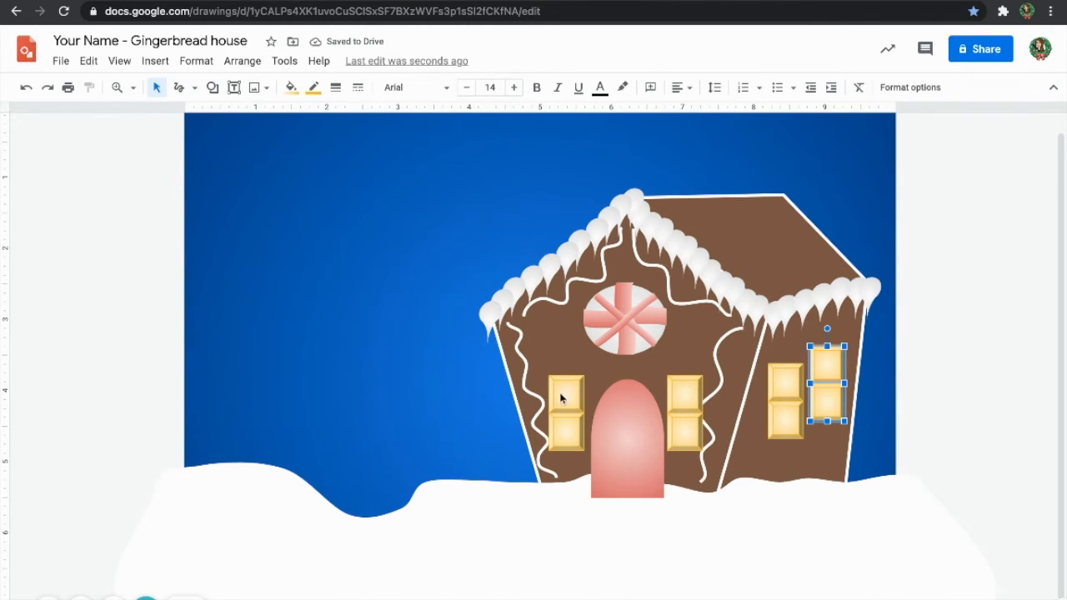
- Draw a tall narrow triangle tree left of the house and place a duplicate between it and the house, slightly lower
{"action": "left_click", "coordinate": [194, 88]}
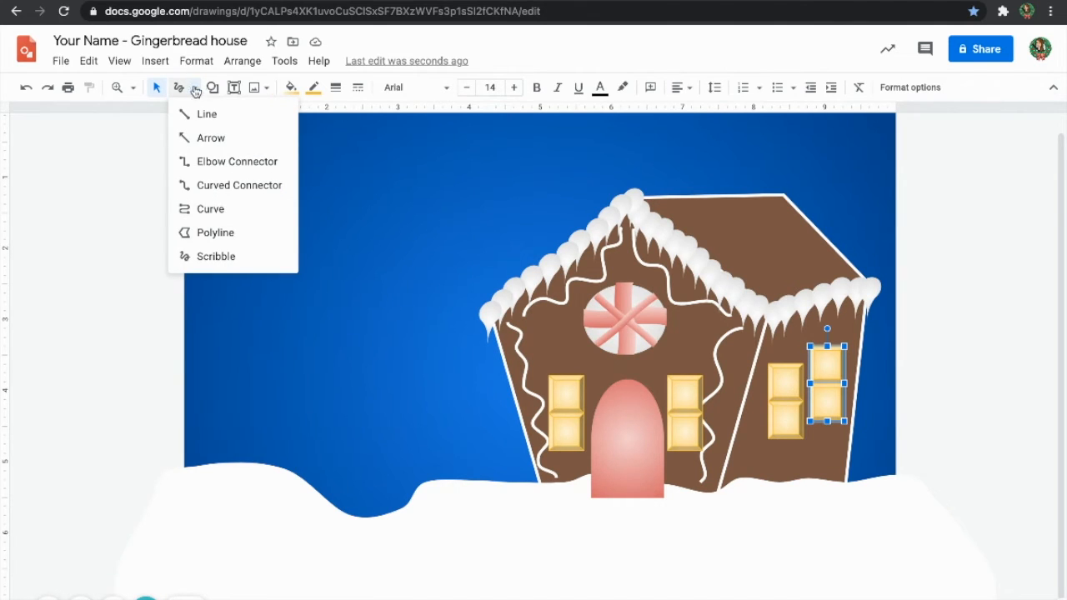
{"action": "left_click", "coordinate": [213, 88]}
{"action": "mouse_move", "coordinate": [248, 121]}
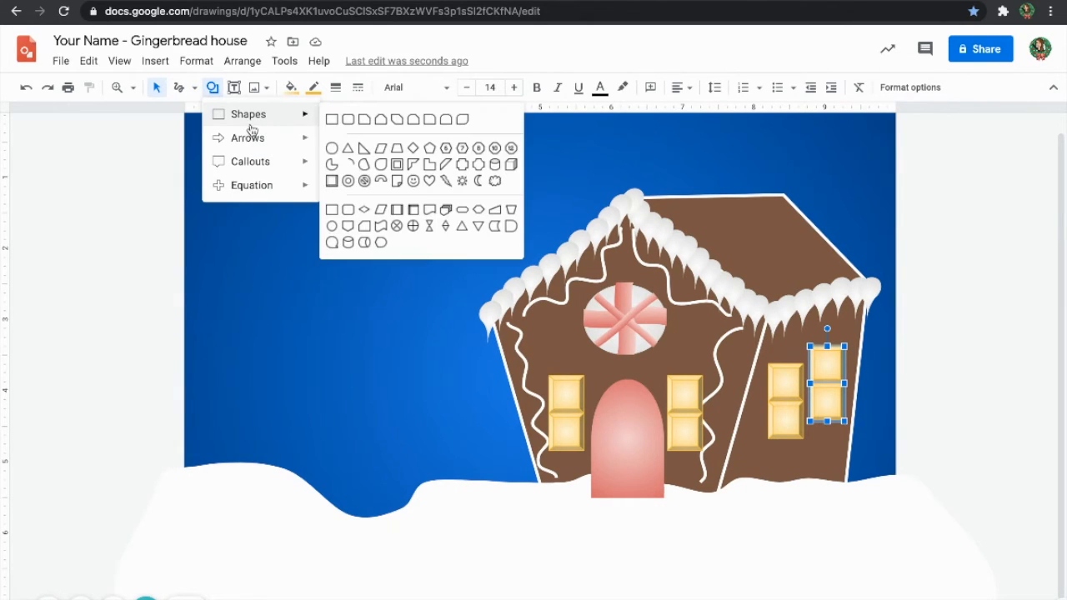
{"action": "left_click", "coordinate": [350, 149]}
{"action": "mouse_move", "coordinate": [234, 182]}
{"action": "left_mouse_down"}
{"action": "mouse_move", "coordinate": [264, 442]}
{"action": "mouse_move", "coordinate": [301, 523]}
{"action": "left_mouse_up"}
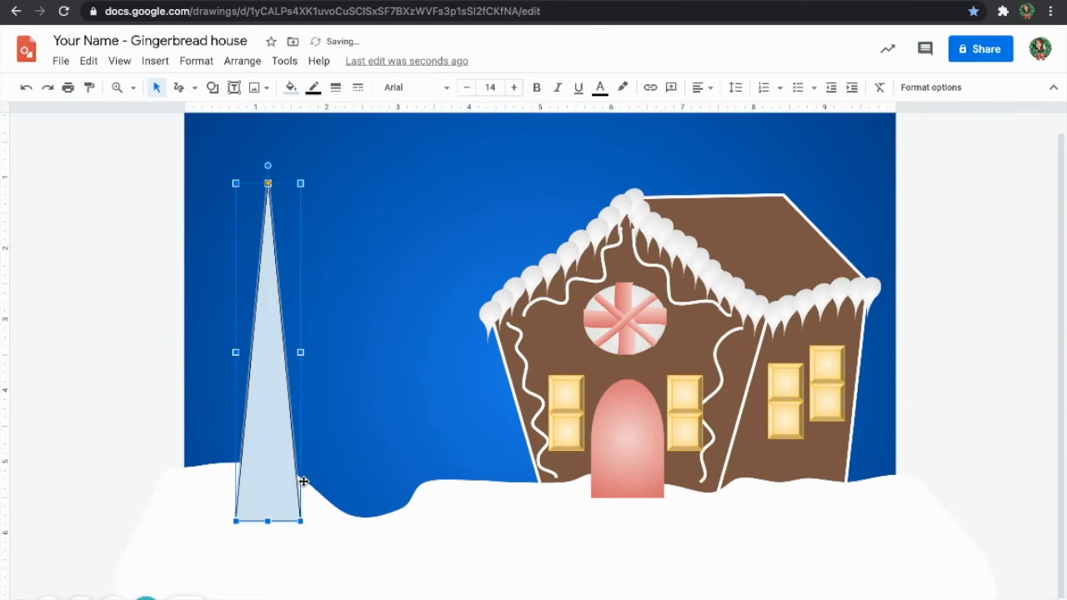
{"action": "key", "text": "ctrl+d"}
{"action": "left_click_drag", "start_coordinate": [282, 450], "coordinate": [378, 463]}
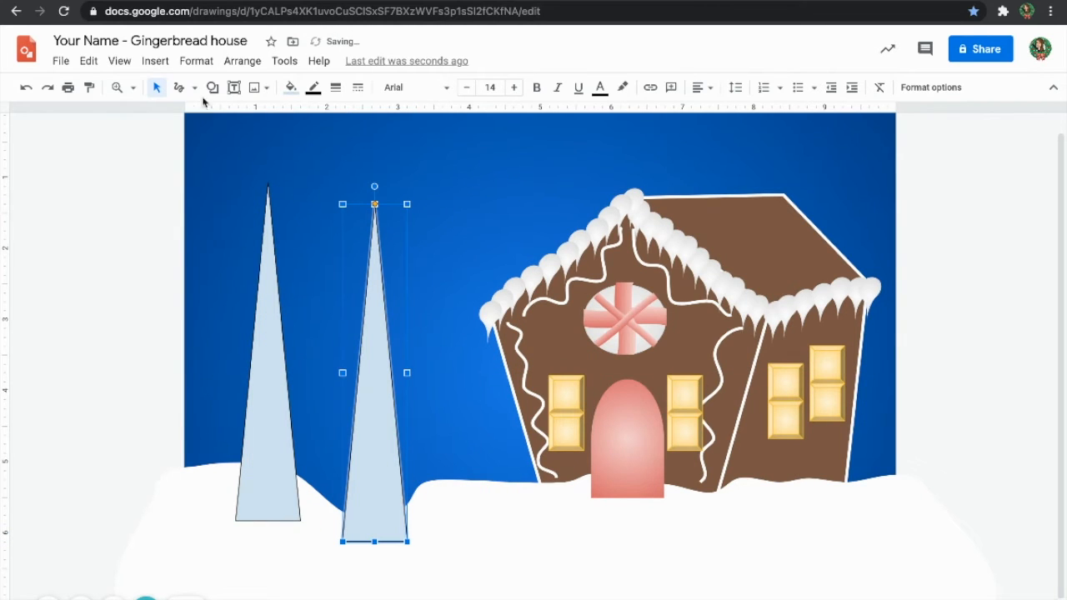
- Select both triangle trees, fill them with the light green linear gradient and make their outlines transparent
{"action": "left_click", "coordinate": [259, 406], "text": "shift"}
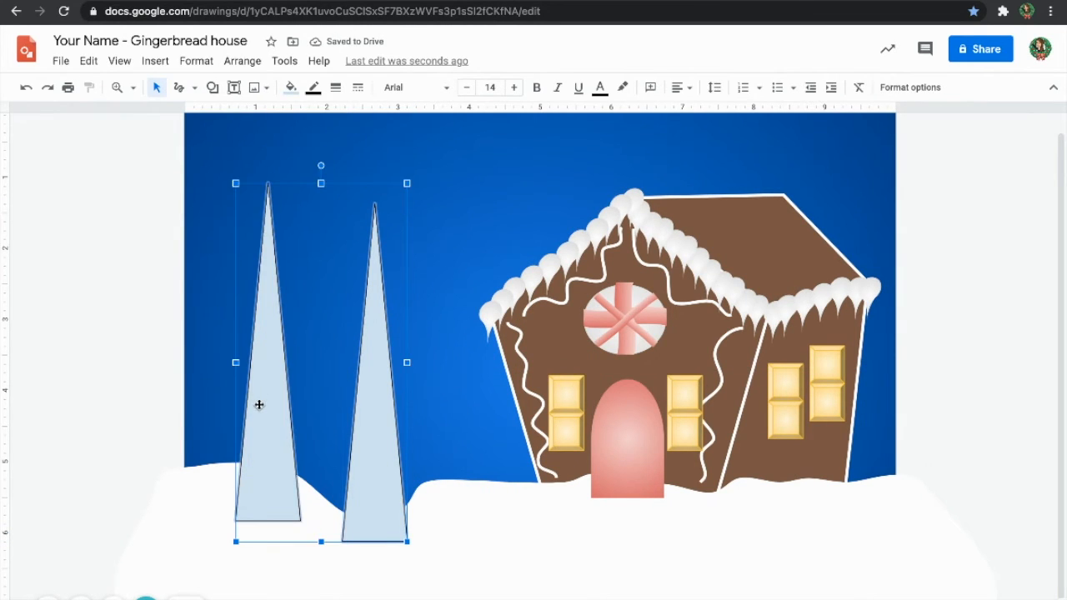
{"action": "left_click", "coordinate": [291, 88]}
{"action": "left_click", "coordinate": [394, 116]}
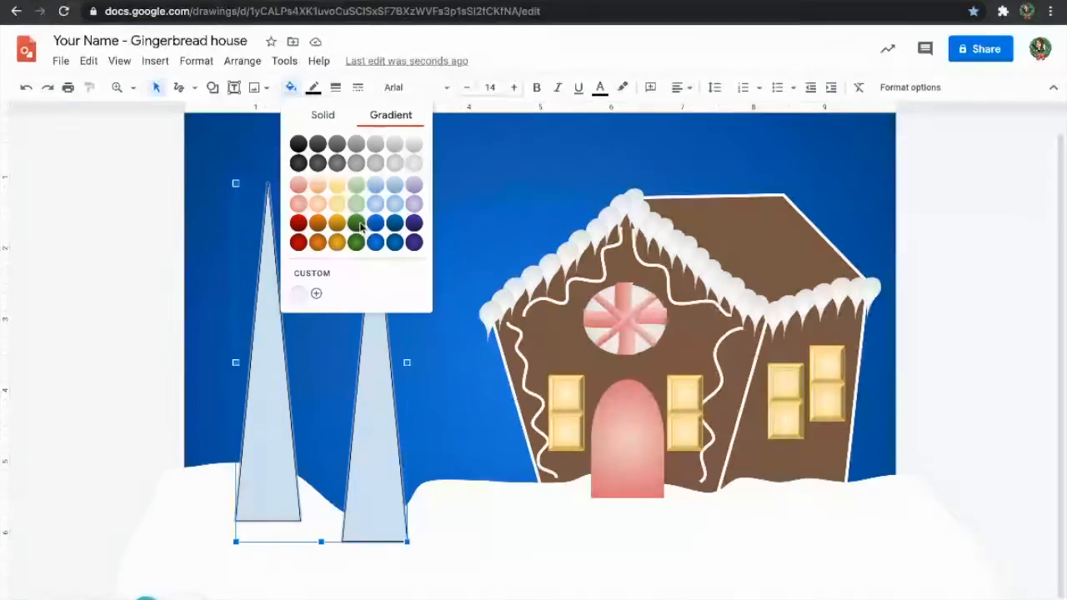
{"action": "left_click", "coordinate": [357, 242]}
{"action": "left_click", "coordinate": [291, 88]}
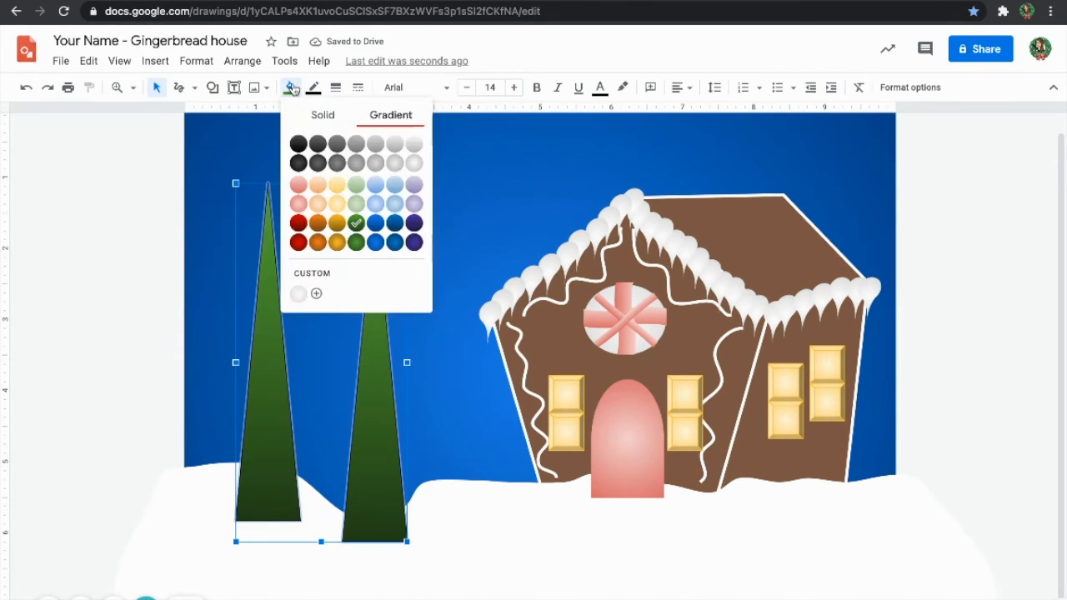
{"action": "left_click", "coordinate": [360, 195]}
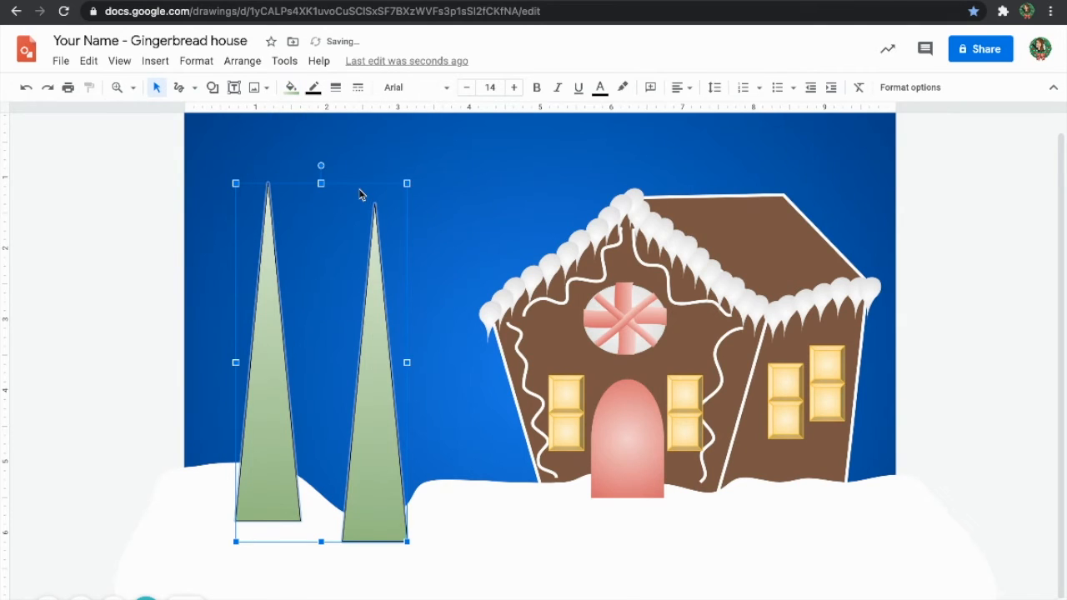
{"action": "left_click", "coordinate": [314, 87]}
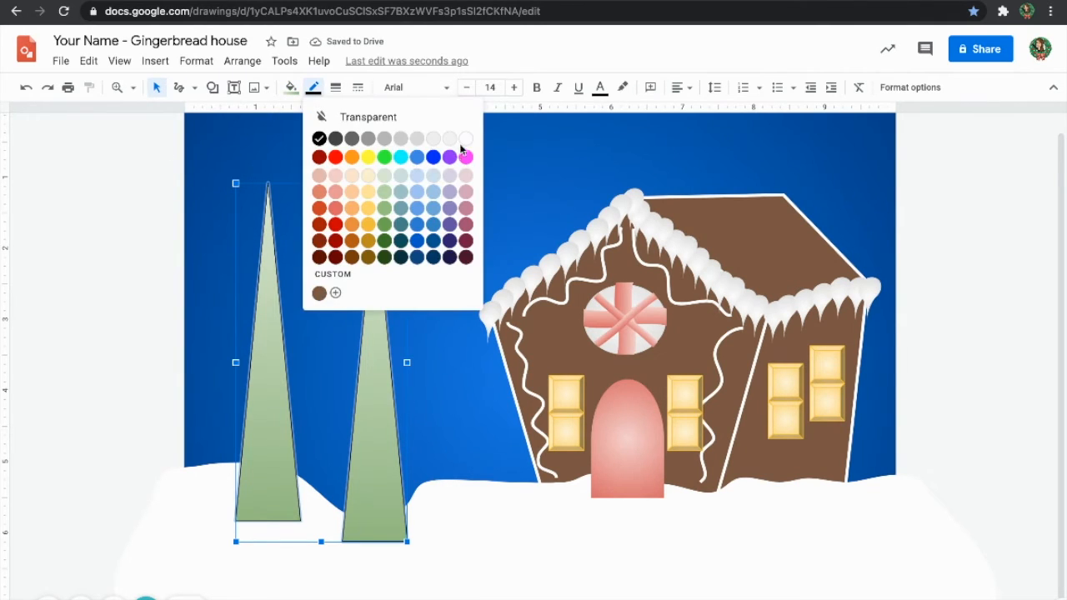
{"action": "left_click", "coordinate": [419, 120]}
- Scribble a looping garland zigzagging down the left tree from near its tip to its base
{"action": "left_click", "coordinate": [194, 88]}
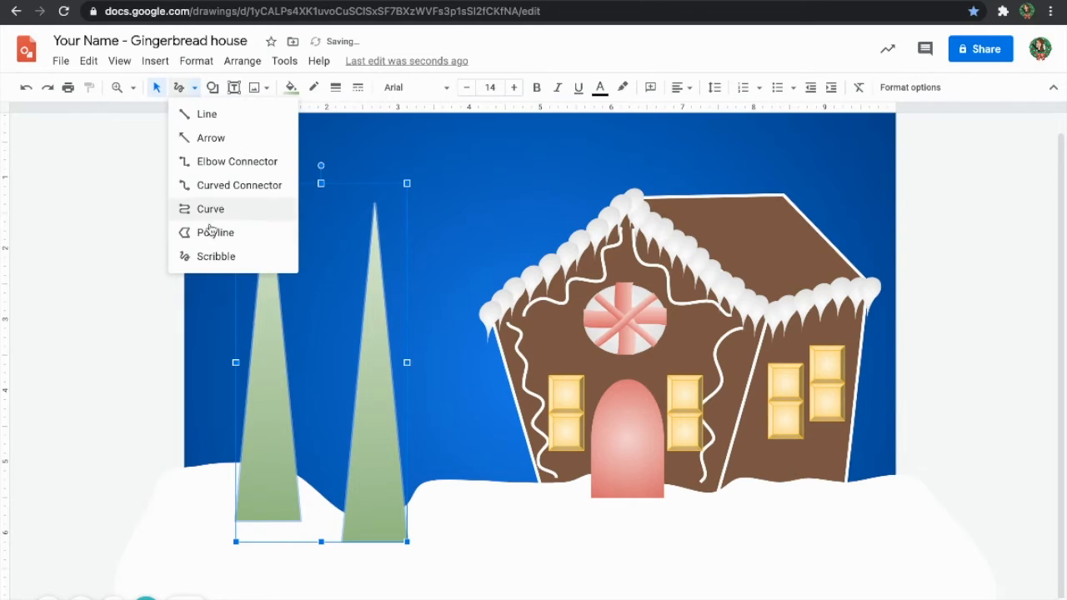
{"action": "left_click", "coordinate": [205, 253]}
{"action": "left_click", "coordinate": [292, 89]}
{"action": "left_click", "coordinate": [119, 196]}
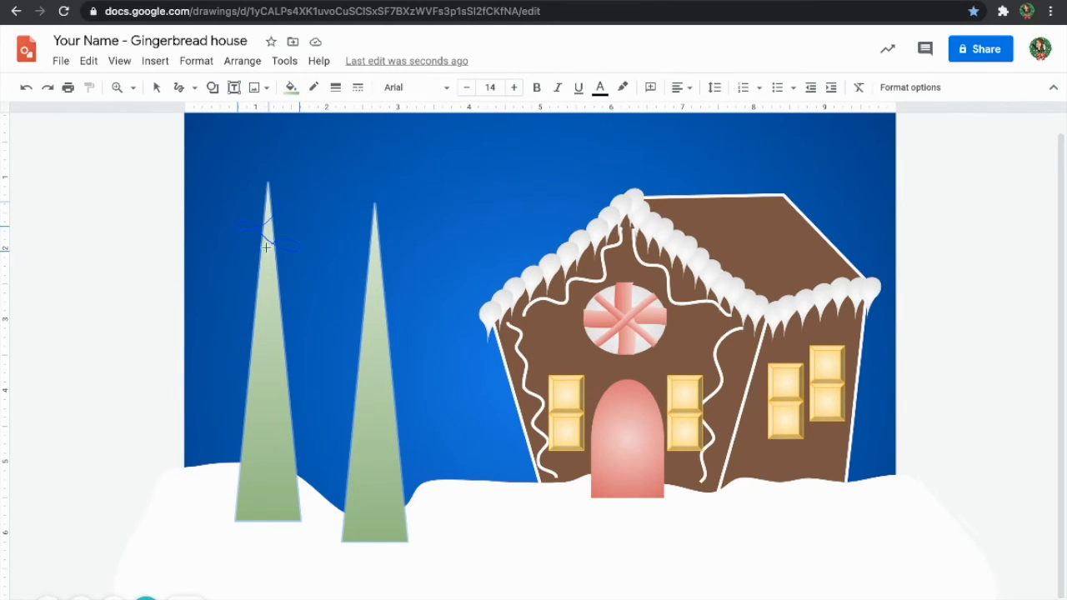
{"action": "left_click_drag", "start_coordinate": [266, 314], "coordinate": [290, 340]}
{"action": "mouse_move", "coordinate": [226, 414]}
{"action": "left_mouse_down"}
{"action": "mouse_move", "coordinate": [277, 448]}
{"action": "mouse_move", "coordinate": [306, 447]}
{"action": "left_mouse_up"}
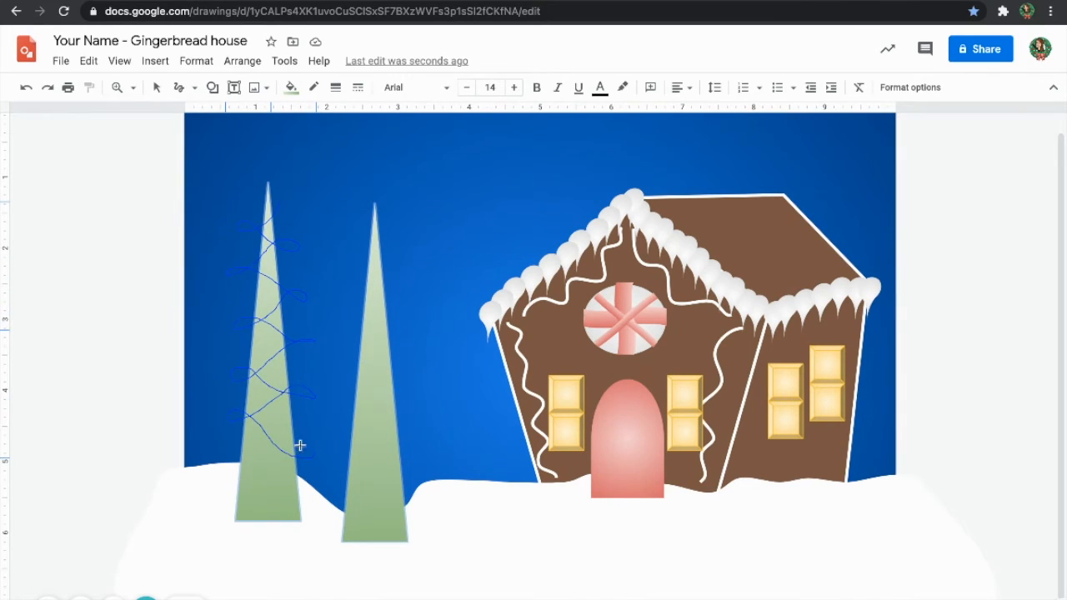
{"action": "left_click_drag", "start_coordinate": [229, 466], "coordinate": [303, 505]}
{"action": "left_click_drag", "start_coordinate": [234, 532], "coordinate": [218, 529]}
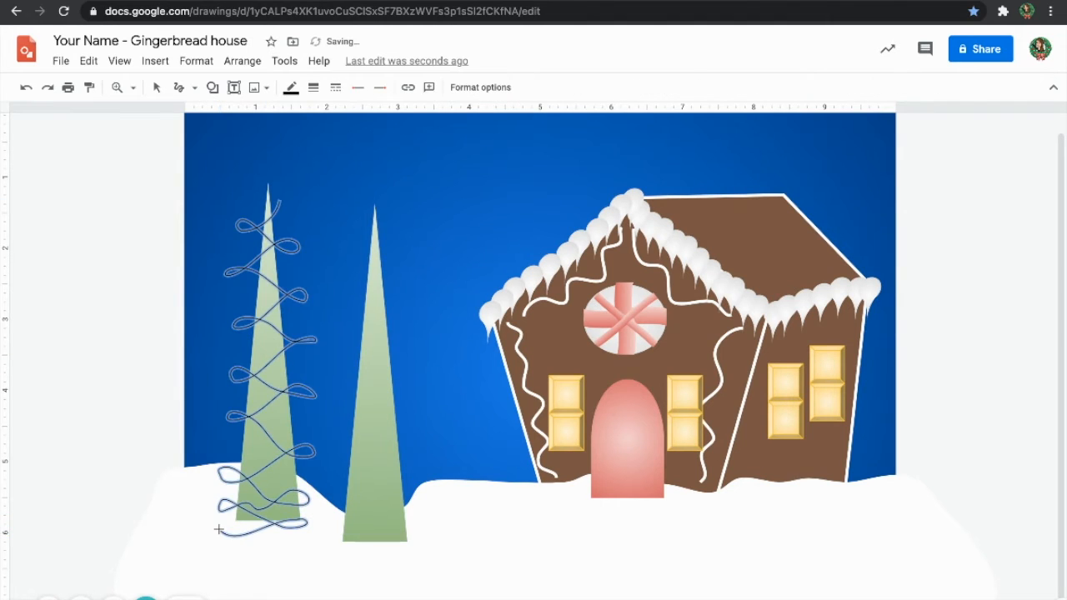
- Set the garland's line weight to 4px and its colour to white
{"action": "left_click", "coordinate": [313, 87]}
{"action": "left_click", "coordinate": [341, 207]}
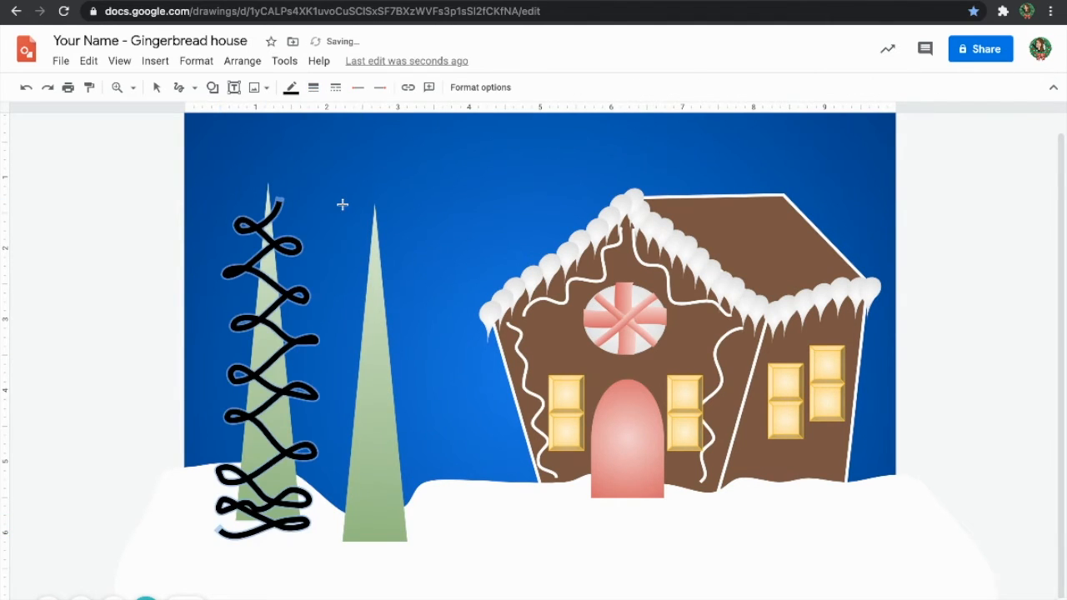
{"action": "left_click", "coordinate": [314, 86]}
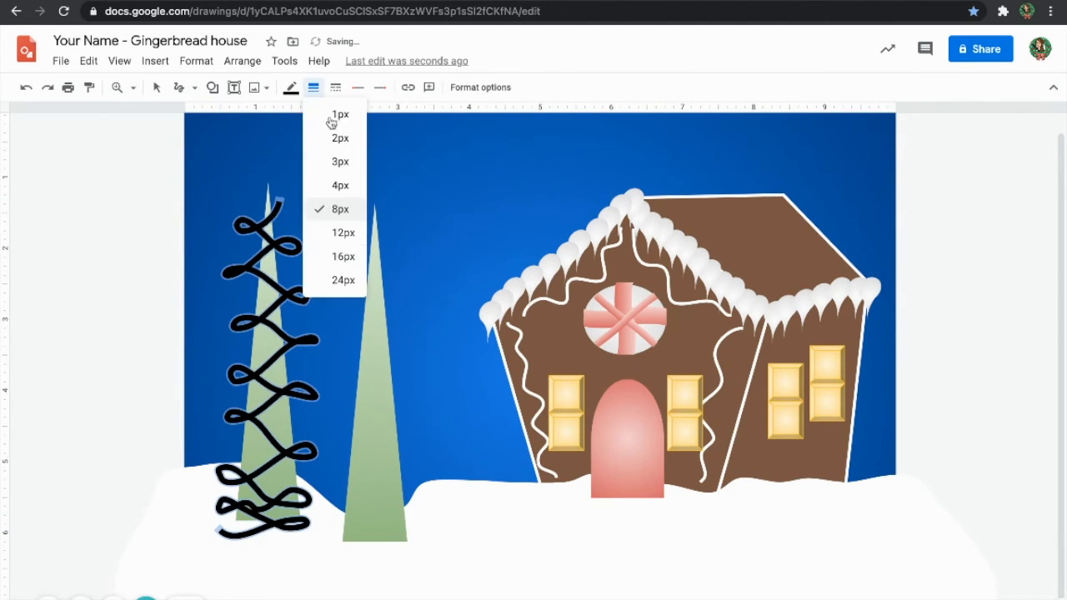
{"action": "left_click", "coordinate": [341, 183]}
{"action": "left_click", "coordinate": [291, 87]}
{"action": "left_click", "coordinate": [442, 136]}
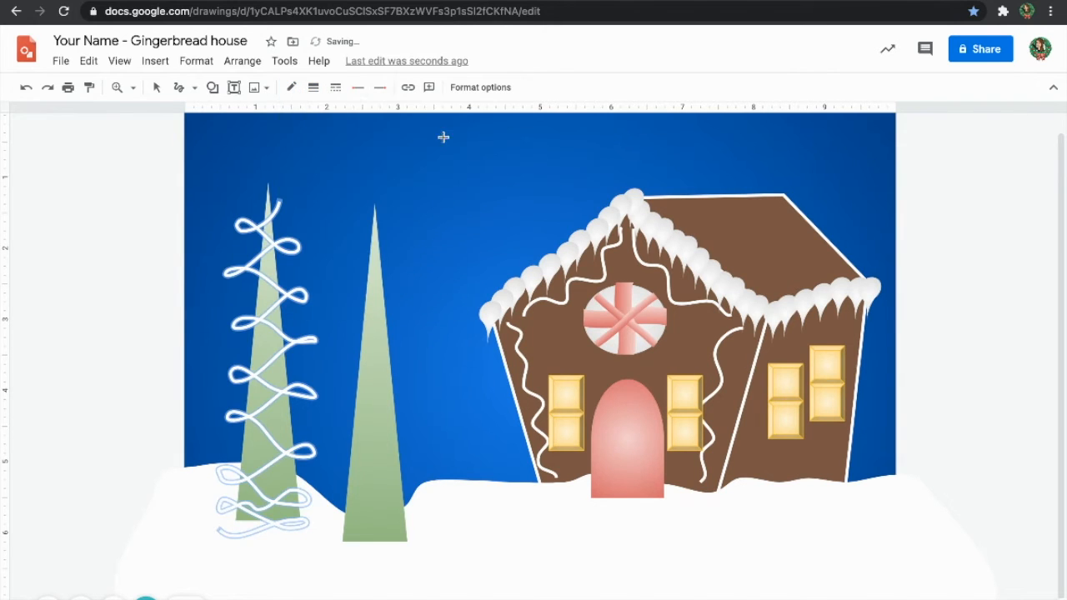
- Change the garland's line style to the dash-dot pattern and deselect it
{"action": "left_click", "coordinate": [345, 96]}
{"action": "left_click", "coordinate": [373, 184]}
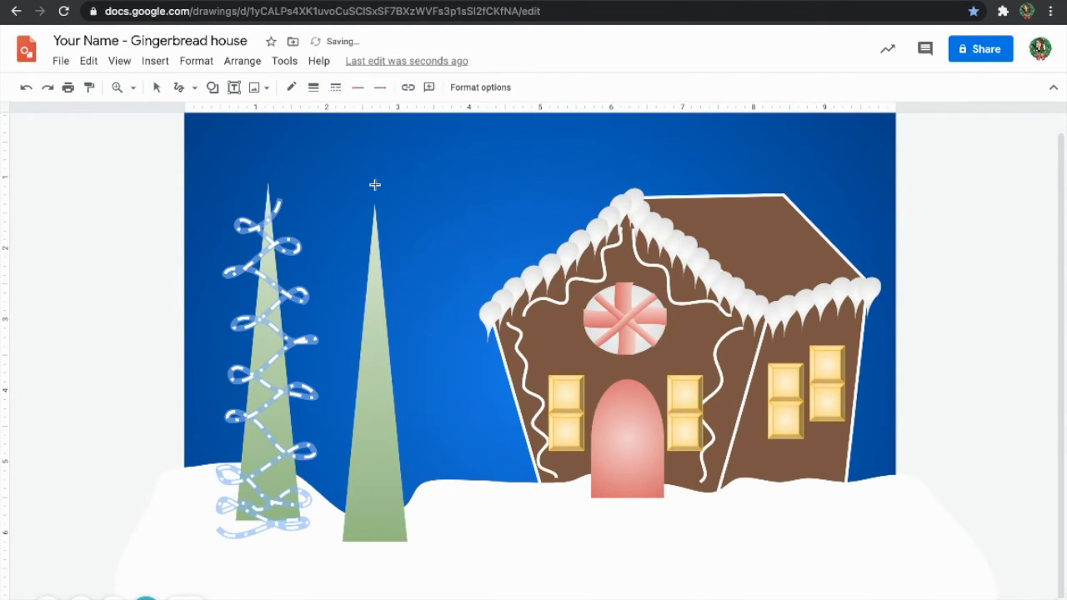
{"action": "left_click", "coordinate": [157, 88]}
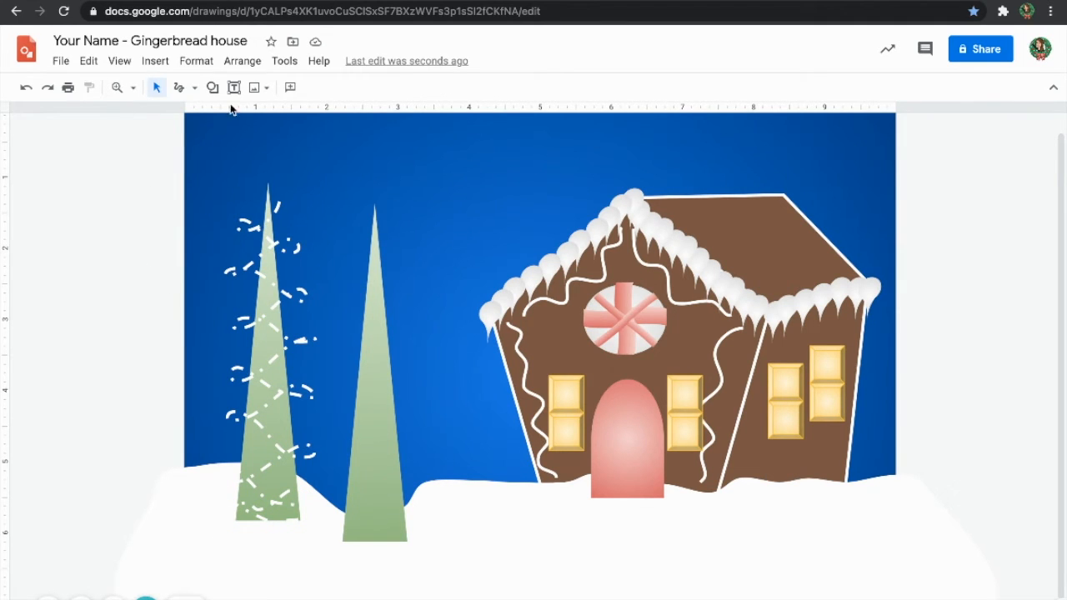
- Scribble a looping garland zigzagging down the right tree from its tip to its base
{"action": "left_click", "coordinate": [194, 88]}
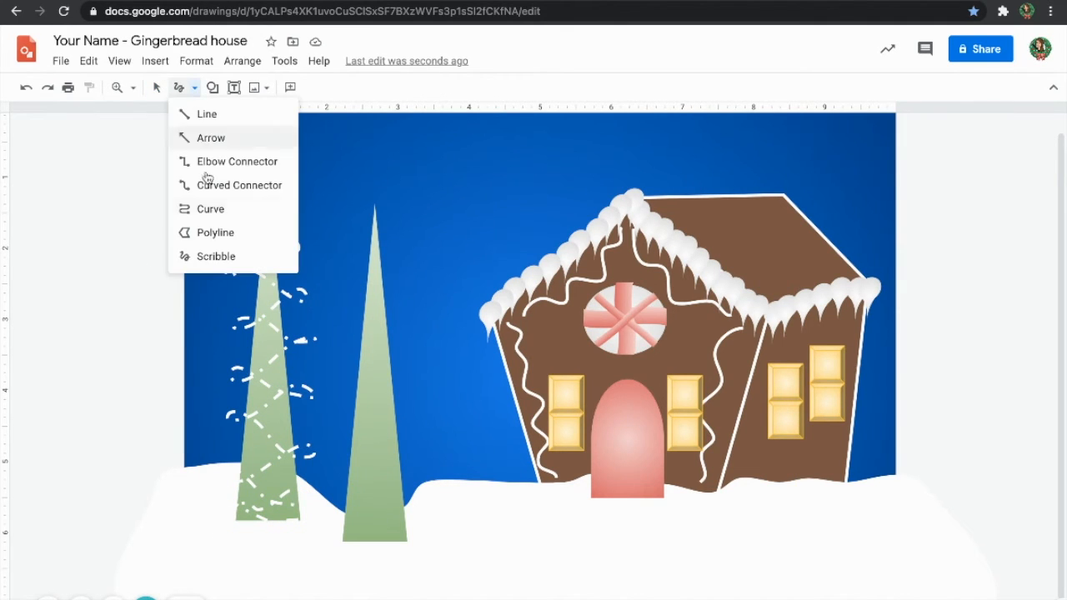
{"action": "left_click", "coordinate": [214, 256]}
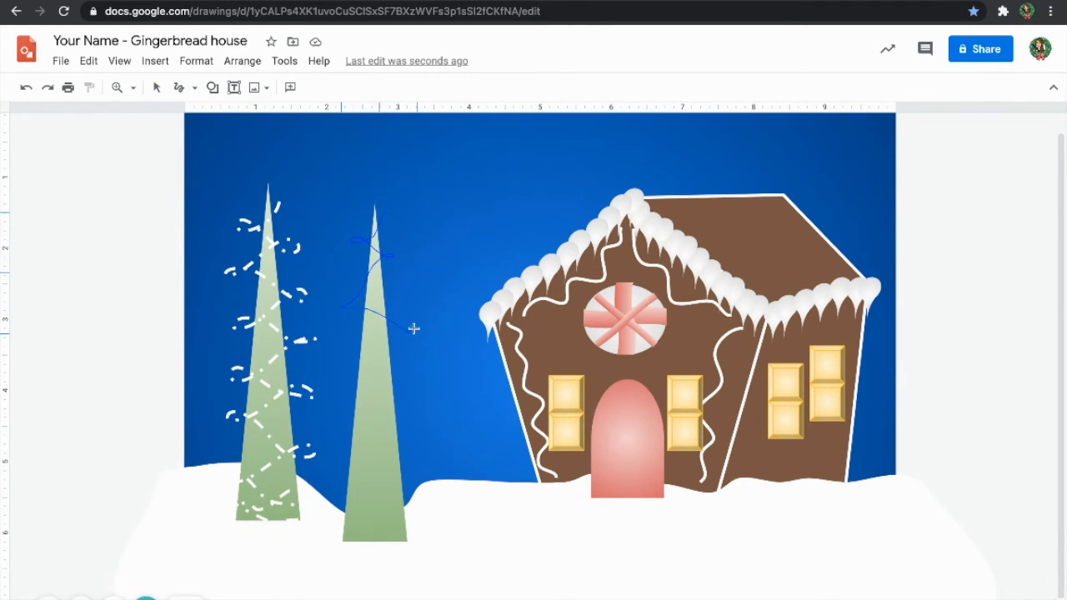
{"action": "left_click_drag", "start_coordinate": [345, 355], "coordinate": [387, 378]}
{"action": "mouse_move", "coordinate": [374, 500]}
{"action": "left_mouse_down"}
{"action": "mouse_move", "coordinate": [380, 535]}
{"action": "mouse_move", "coordinate": [432, 530]}
{"action": "mouse_move", "coordinate": [370, 546]}
{"action": "mouse_move", "coordinate": [332, 533]}
{"action": "mouse_move", "coordinate": [380, 552]}
{"action": "mouse_move", "coordinate": [420, 543]}
{"action": "left_mouse_up"}
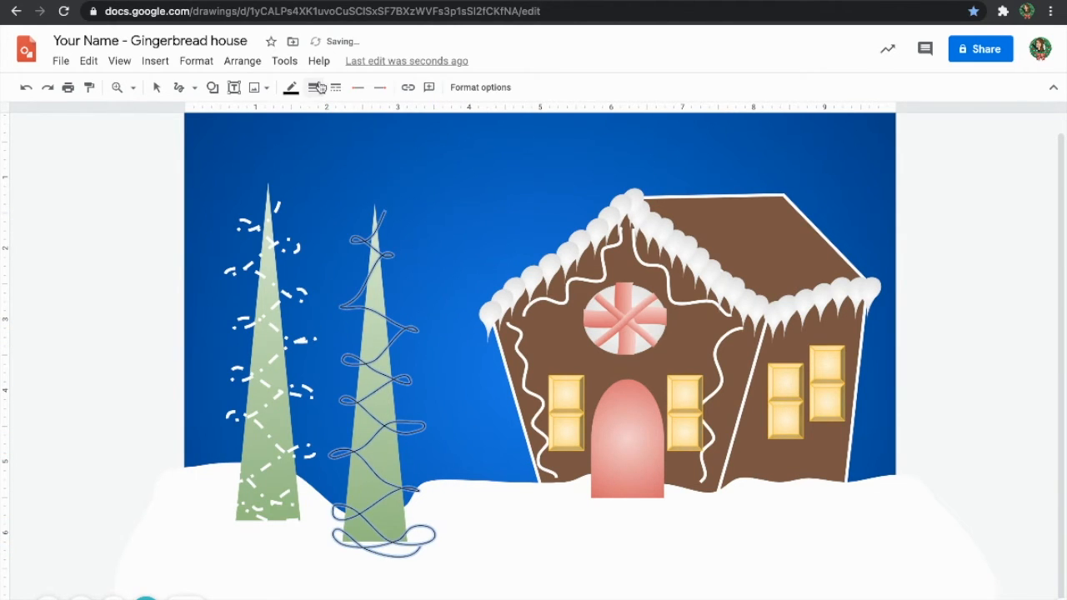
- Set the right tree's garland to white with a 4px line weight
{"action": "left_click", "coordinate": [291, 87]}
{"action": "left_click", "coordinate": [427, 131]}
{"action": "left_click", "coordinate": [314, 86]}
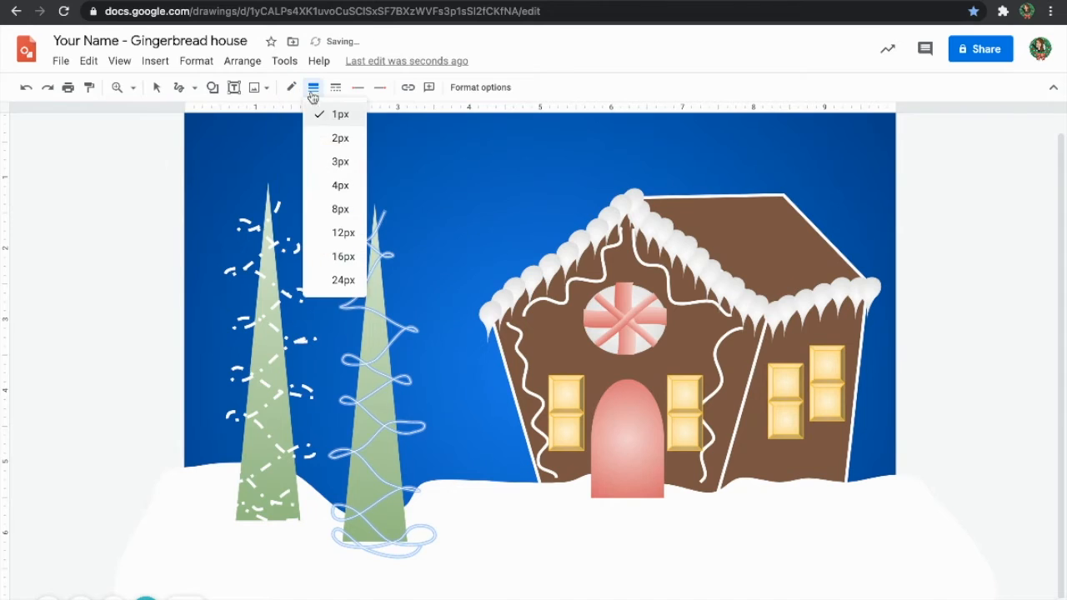
{"action": "left_click", "coordinate": [342, 186]}
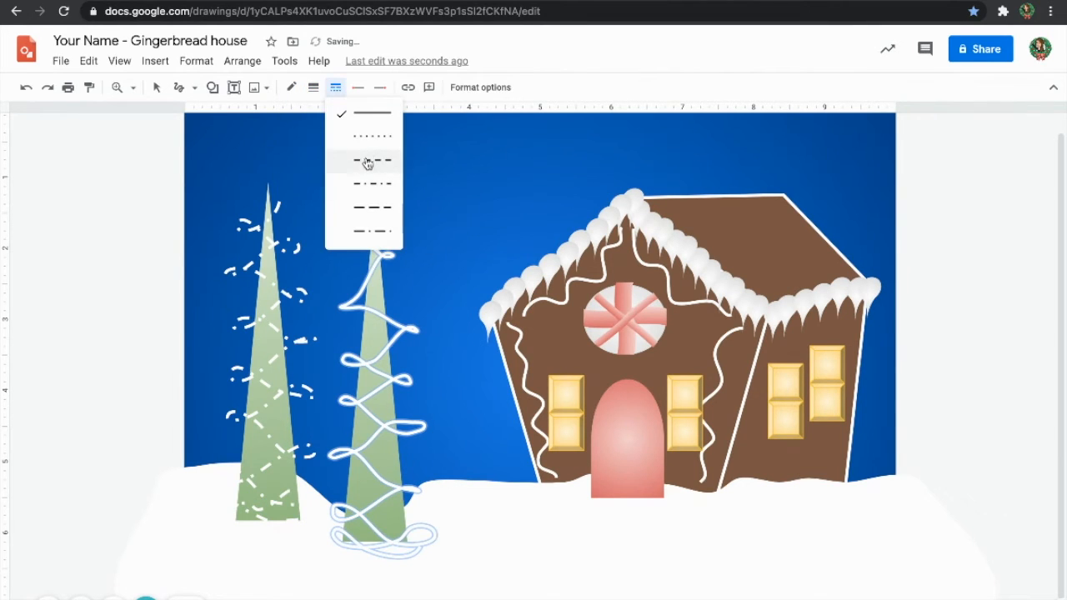
- Try the dotted and dash-dot patterns on the right tree's garland, settle on the long-dash line style and deselect it
{"action": "left_click", "coordinate": [364, 137]}
{"action": "left_click", "coordinate": [336, 86]}
{"action": "left_click", "coordinate": [362, 184]}
{"action": "left_click", "coordinate": [336, 87]}
{"action": "left_click", "coordinate": [378, 206]}
{"action": "left_click", "coordinate": [157, 87]}
{"action": "left_click", "coordinate": [162, 292]}
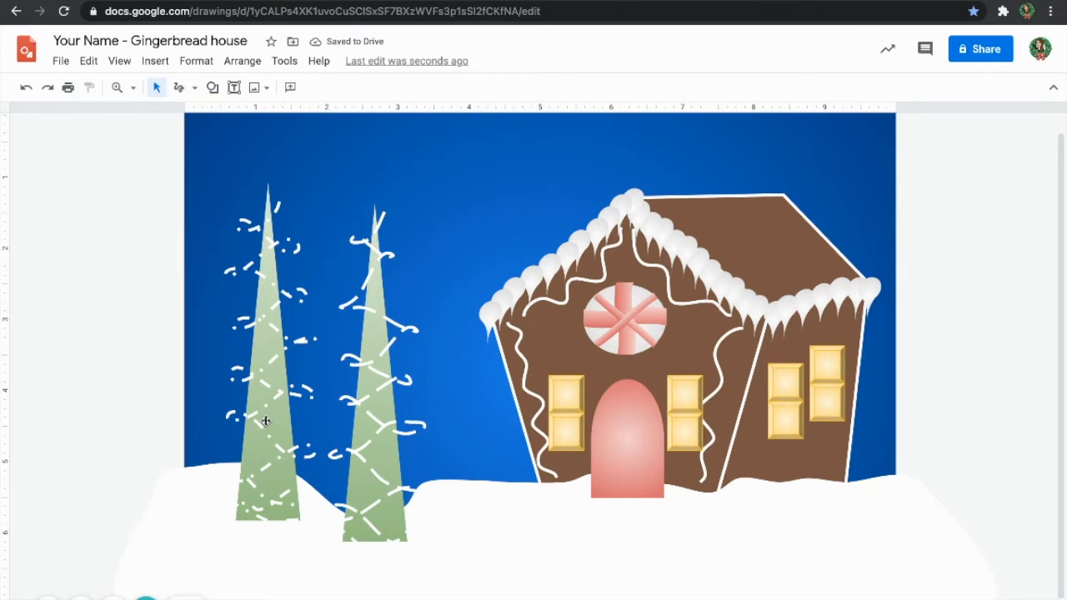
- Duplicate the right tree's garland and nudge the copy down and to the left over the tree
{"action": "left_click", "coordinate": [365, 437]}
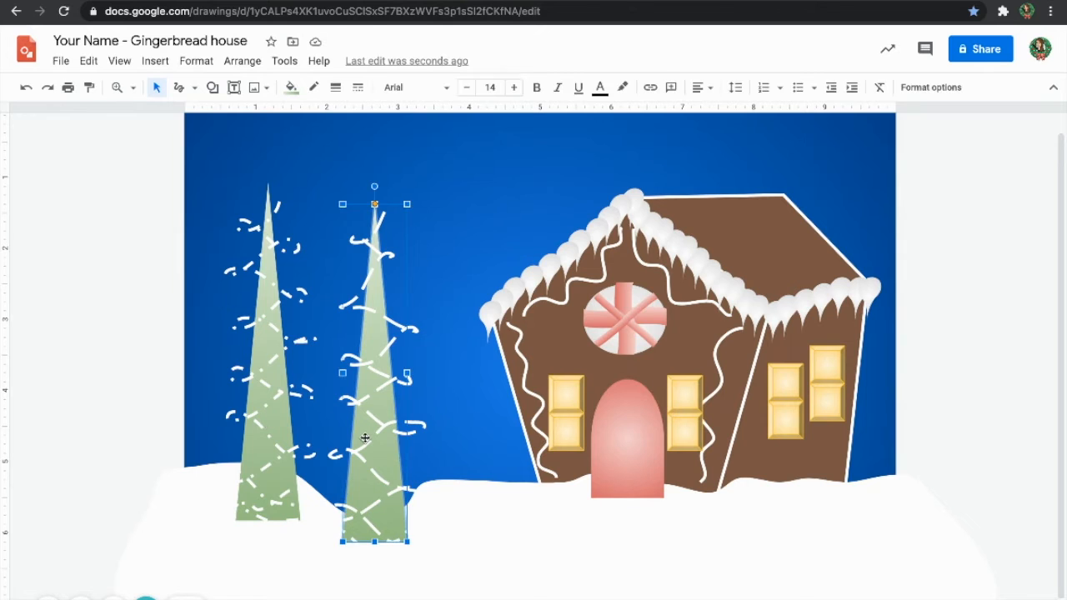
{"action": "left_click", "coordinate": [419, 431]}
{"action": "left_click", "coordinate": [423, 429]}
{"action": "key", "text": "super+d"}
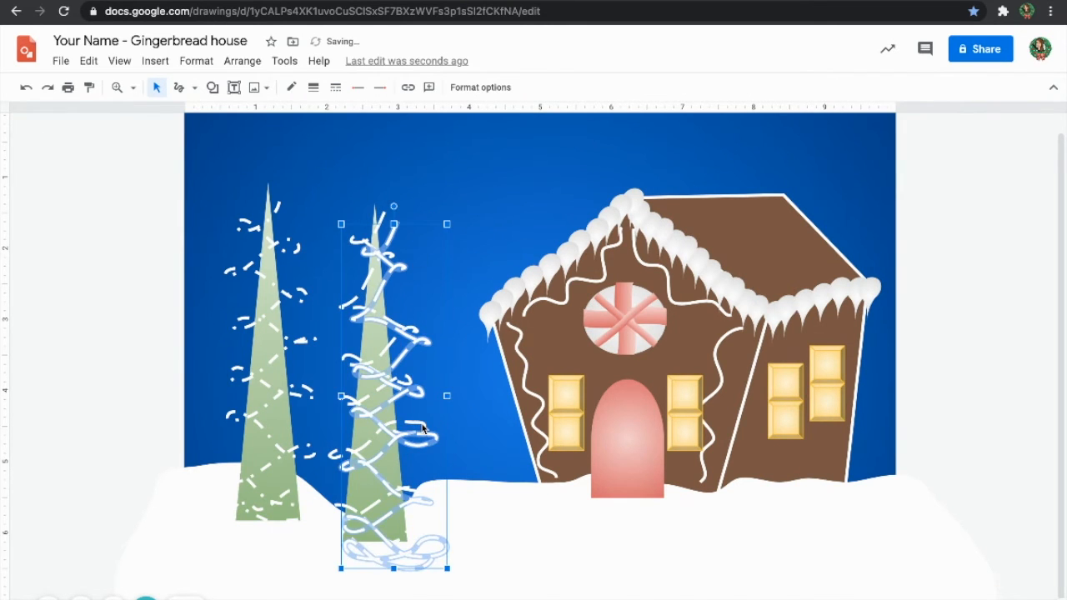
{"action": "key", "text": "Down"}
{"action": "key", "text": "Down"}
{"action": "key", "text": "Left"}
{"action": "key", "text": "Left"}
{"action": "key", "text": "Left"}
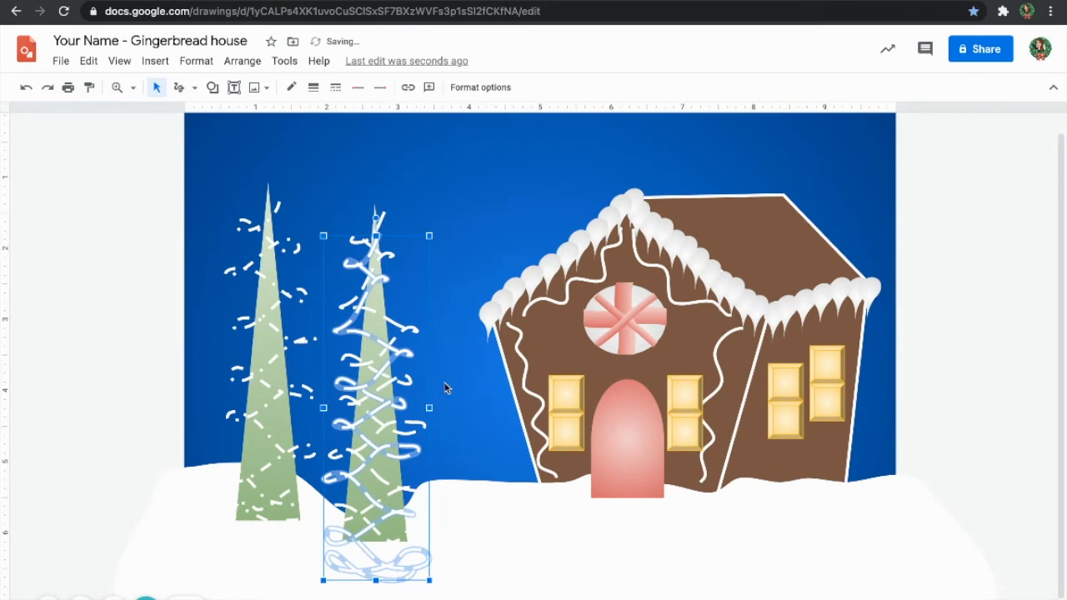
- Squeeze the duplicated garland to less than half its width and nudge it up over the middle of the right tree
{"action": "left_click_drag", "start_coordinate": [432, 408], "coordinate": [371, 408]}
{"action": "key", "text": "Right"}
{"action": "key", "text": "Right"}
{"action": "key", "text": "Right"}
{"action": "key", "text": "Up"}
{"action": "key", "text": "Up"}
{"action": "key", "text": "Up"}
{"action": "key", "text": "Up"}
{"action": "key", "text": "Up"}
{"action": "key", "text": "Up"}
{"action": "key", "text": "Up"}
{"action": "key", "text": "Right"}
{"action": "key", "text": "Right"}
{"action": "key", "text": "Right"}
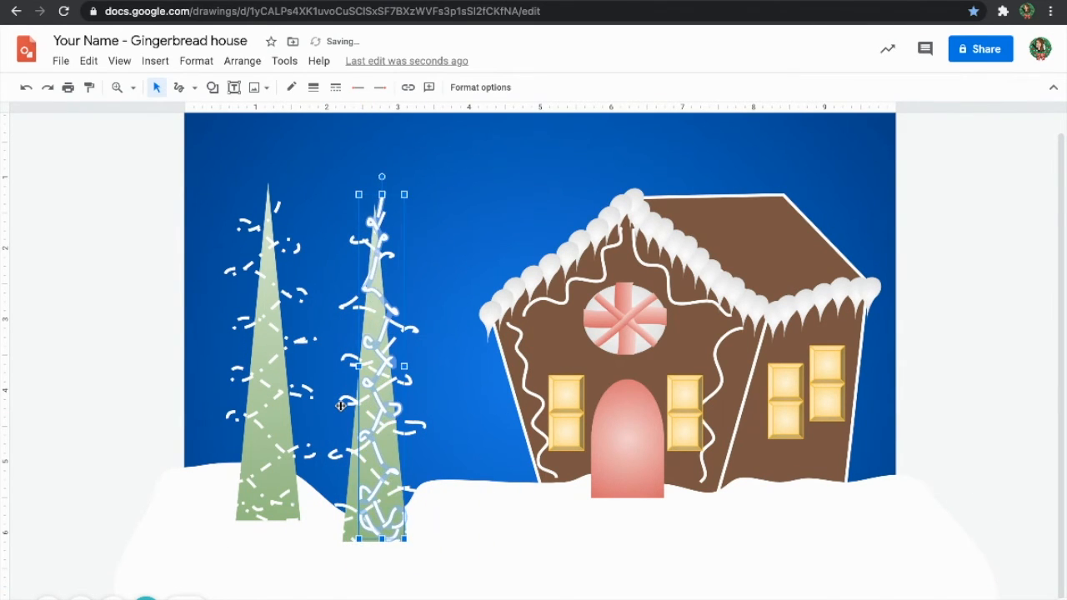
{"action": "key", "text": "Up"}
{"action": "key", "text": "Left"}
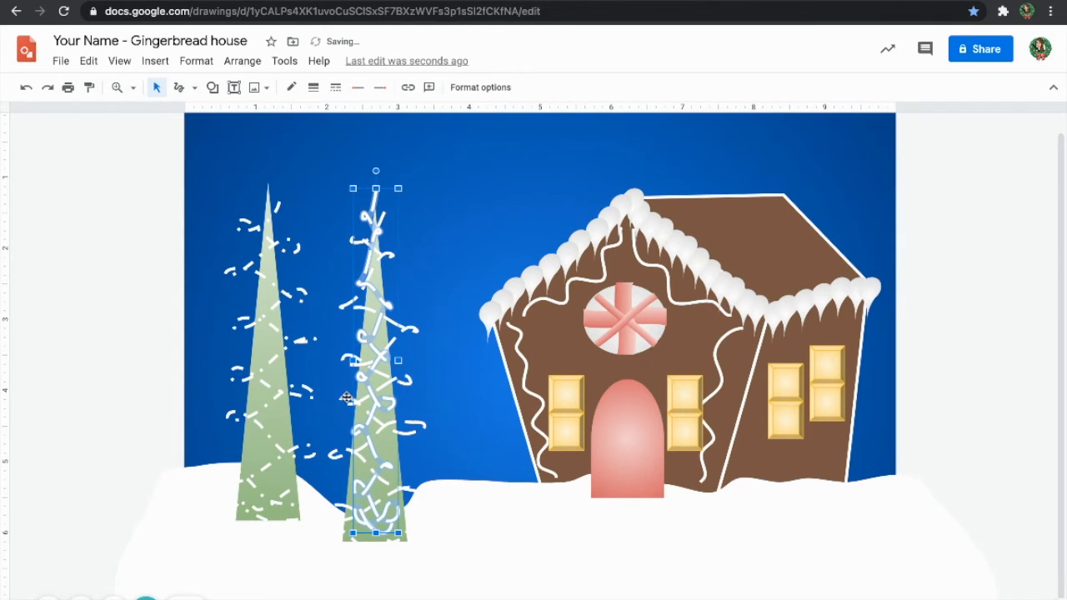
{"action": "key", "text": "Escape"}
- Duplicate the left tree's garland and nudge the copy to the left
{"action": "left_click", "coordinate": [263, 323]}
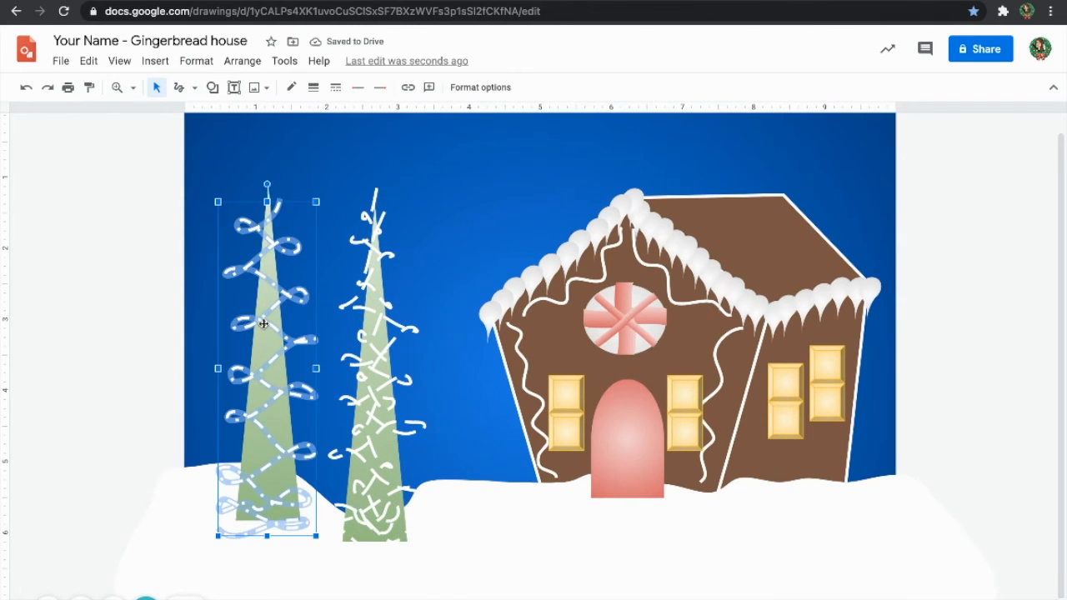
{"action": "key", "text": "super+d"}
{"action": "key", "text": "Left"}
{"action": "key", "text": "Left"}
{"action": "key", "text": "Left"}
{"action": "key", "text": "Down"}
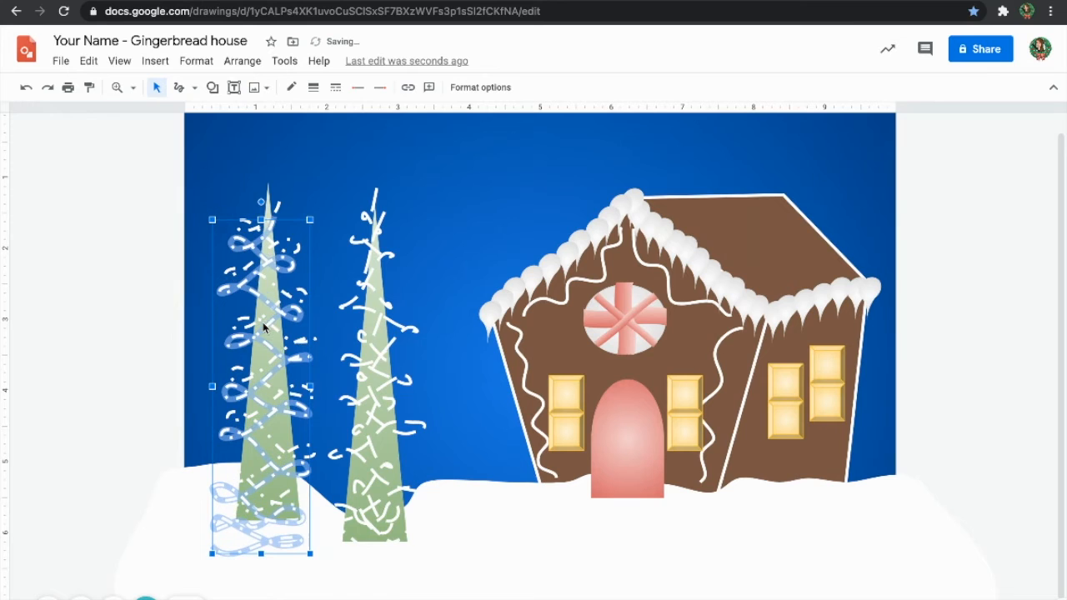
- Narrow one of the left tree's garlands from both sides, stretch it up to the tree's tip and deselect it
{"action": "key", "text": "Up"}
{"action": "key", "text": "Up"}
{"action": "key", "text": "Up"}
{"action": "key", "text": "Right"}
{"action": "left_click_drag", "start_coordinate": [317, 369], "coordinate": [282, 368]}
{"action": "left_click_drag", "start_coordinate": [217, 368], "coordinate": [249, 369]}
{"action": "left_click_drag", "start_coordinate": [267, 202], "coordinate": [267, 184]}
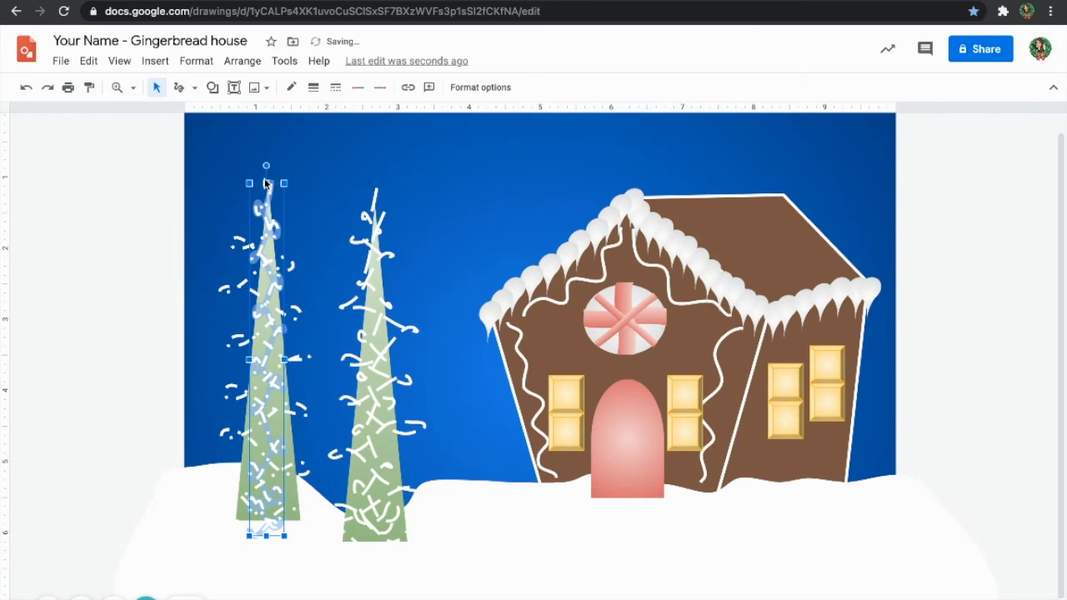
{"action": "left_click", "coordinate": [116, 290]}
- Nudge the wide garland up and to the right over the left tree, and deselect it
{"action": "left_click", "coordinate": [252, 505]}
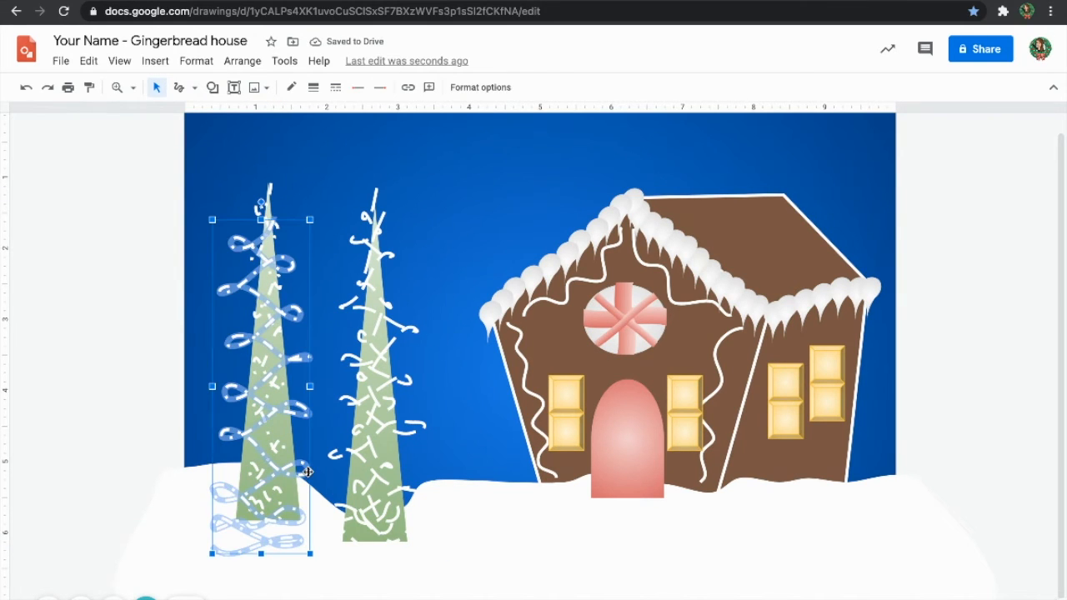
{"action": "key", "text": "Right"}
{"action": "key", "text": "Right"}
{"action": "key", "text": "Up"}
{"action": "key", "text": "Left"}
{"action": "key", "text": "Left"}
{"action": "key", "text": "Up"}
{"action": "key", "text": "Right"}
{"action": "key", "text": "Right"}
{"action": "key", "text": "Up"}
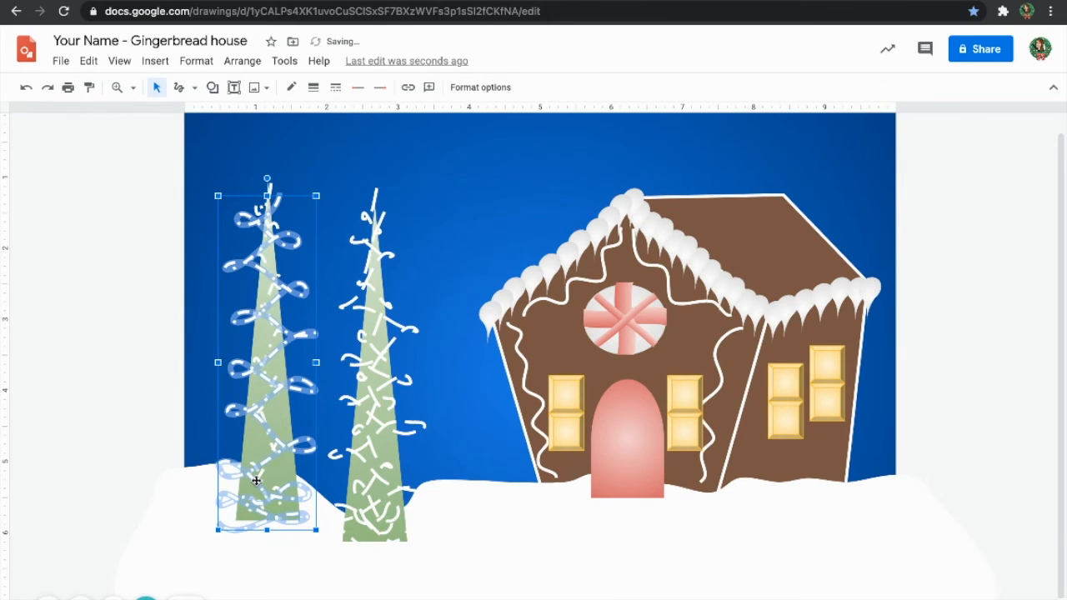
{"action": "key", "text": "Delete"}
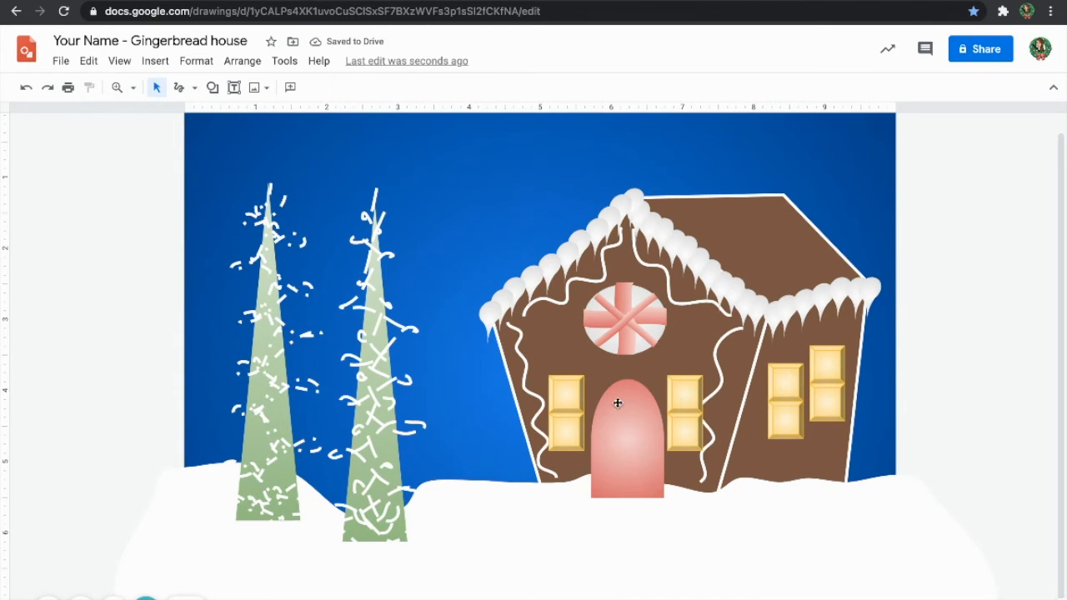
- Scribble a snowflake outside the canvas beside the left tree, with a spiral crossed by straight spokes, and undo the last stray stroke
{"action": "left_click", "coordinate": [179, 86]}
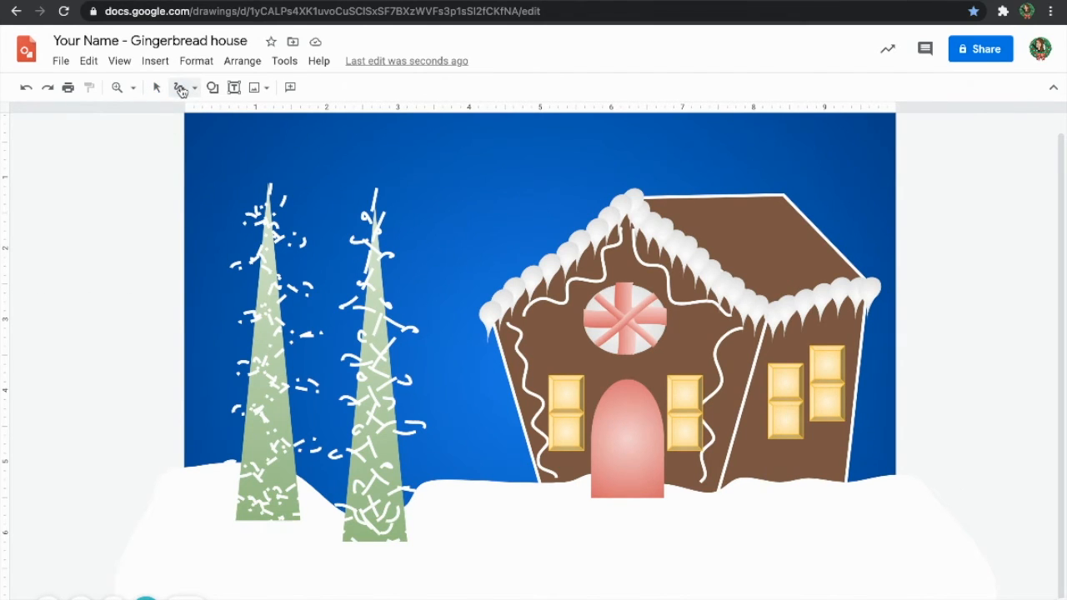
{"action": "left_click", "coordinate": [194, 88]}
{"action": "left_click", "coordinate": [214, 262]}
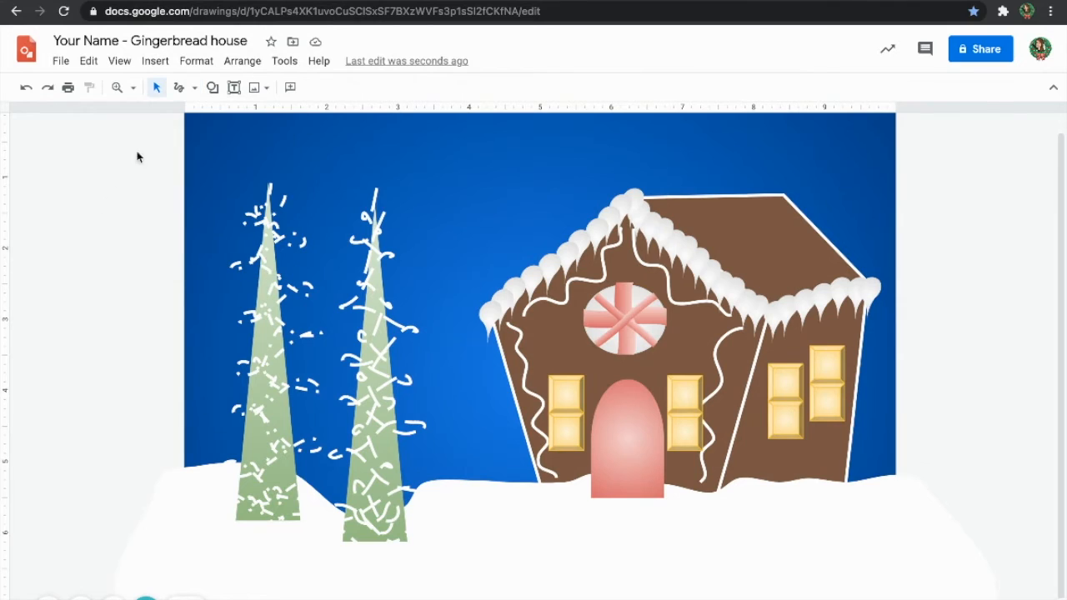
{"action": "mouse_move", "coordinate": [68, 173]}
{"action": "left_mouse_down"}
{"action": "mouse_move", "coordinate": [121, 260]}
{"action": "mouse_move", "coordinate": [83, 227]}
{"action": "mouse_move", "coordinate": [123, 281]}
{"action": "left_mouse_up"}
{"action": "left_click", "coordinate": [179, 87]}
{"action": "left_click_drag", "start_coordinate": [105, 213], "coordinate": [56, 282]}
{"action": "left_click_drag", "start_coordinate": [48, 232], "coordinate": [155, 246]}
{"action": "left_click_drag", "start_coordinate": [87, 175], "coordinate": [96, 300]}
{"action": "mouse_move", "coordinate": [97, 222]}
{"action": "left_mouse_down"}
{"action": "mouse_move", "coordinate": [73, 248]}
{"action": "mouse_move", "coordinate": [108, 270]}
{"action": "mouse_move", "coordinate": [114, 227]}
{"action": "mouse_move", "coordinate": [84, 216]}
{"action": "mouse_move", "coordinate": [60, 255]}
{"action": "mouse_move", "coordinate": [85, 287]}
{"action": "mouse_move", "coordinate": [135, 249]}
{"action": "mouse_move", "coordinate": [114, 201]}
{"action": "mouse_move", "coordinate": [69, 201]}
{"action": "mouse_move", "coordinate": [51, 240]}
{"action": "mouse_move", "coordinate": [57, 273]}
{"action": "left_mouse_up"}
{"action": "left_click_drag", "start_coordinate": [80, 173], "coordinate": [99, 169]}
{"action": "key", "text": "ctrl+z"}
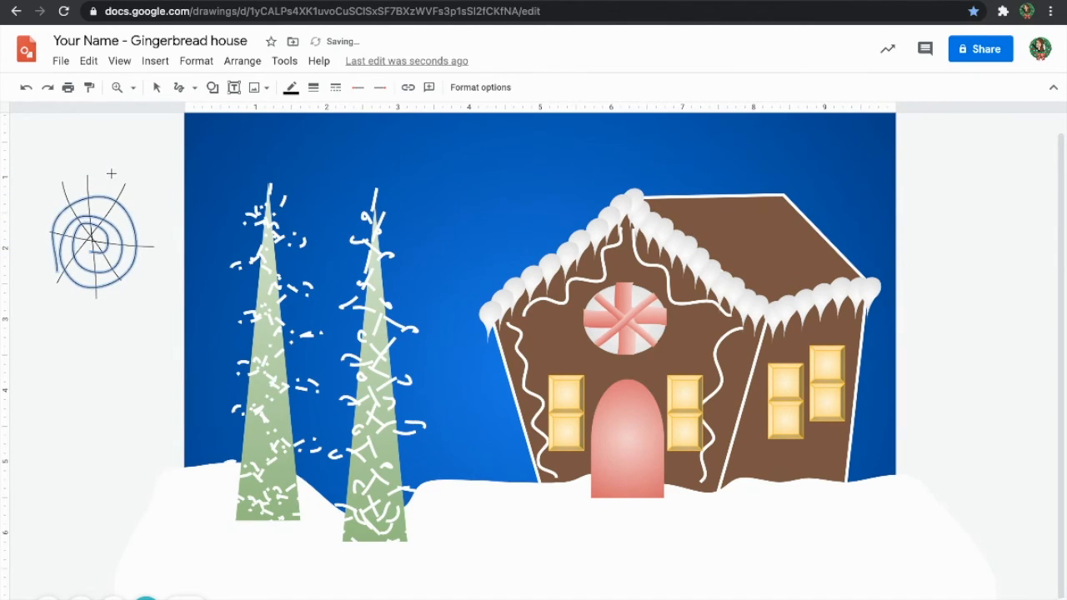
- Scribble small crossing strokes at the tips of the spiral snowflake's spokes
{"action": "mouse_move", "coordinate": [123, 189]}
{"action": "left_mouse_down"}
{"action": "mouse_move", "coordinate": [133, 189]}
{"action": "mouse_move", "coordinate": [104, 188]}
{"action": "left_mouse_up"}
{"action": "left_click_drag", "start_coordinate": [156, 238], "coordinate": [141, 265]}
{"action": "mouse_move", "coordinate": [87, 292]}
{"action": "left_mouse_down"}
{"action": "mouse_move", "coordinate": [108, 302]}
{"action": "mouse_move", "coordinate": [83, 306]}
{"action": "left_mouse_up"}
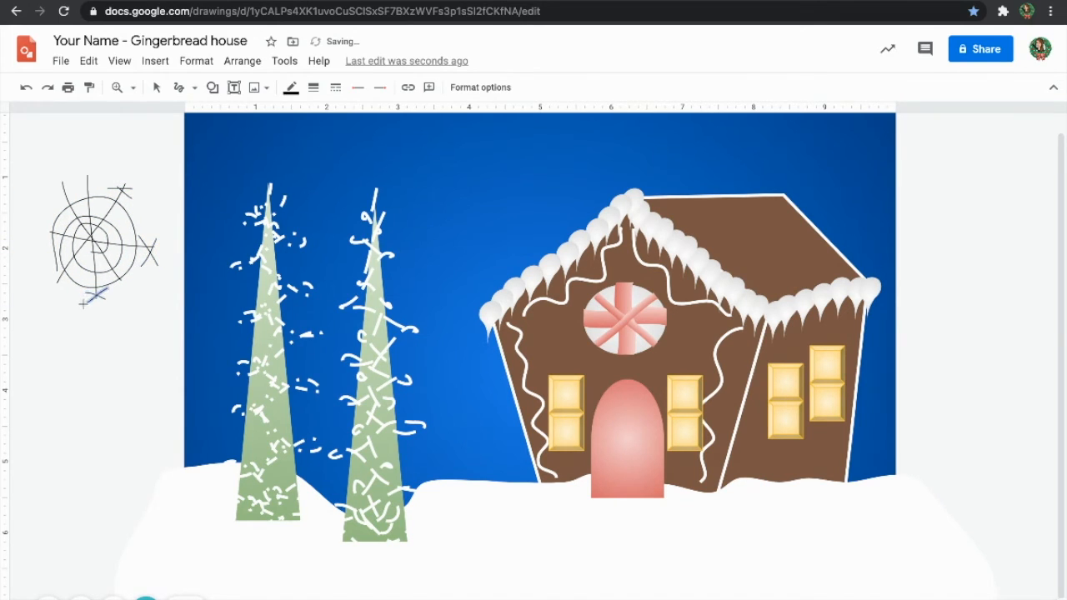
{"action": "mouse_move", "coordinate": [48, 272]}
{"action": "left_mouse_down"}
{"action": "mouse_move", "coordinate": [72, 289]}
{"action": "mouse_move", "coordinate": [60, 298]}
{"action": "left_mouse_up"}
{"action": "mouse_move", "coordinate": [40, 240]}
{"action": "left_mouse_down"}
{"action": "mouse_move", "coordinate": [59, 219]}
{"action": "mouse_move", "coordinate": [46, 251]}
{"action": "mouse_move", "coordinate": [79, 191]}
{"action": "left_mouse_up"}
{"action": "mouse_move", "coordinate": [73, 175]}
{"action": "left_mouse_down"}
{"action": "mouse_move", "coordinate": [54, 204]}
{"action": "mouse_move", "coordinate": [98, 181]}
{"action": "mouse_move", "coordinate": [80, 182]}
{"action": "left_mouse_up"}
- Scribble a second snowflake below the first, with crossing spokes, small crosses at their tips and a small spiral in the centre
{"action": "left_click_drag", "start_coordinate": [86, 351], "coordinate": [79, 471]}
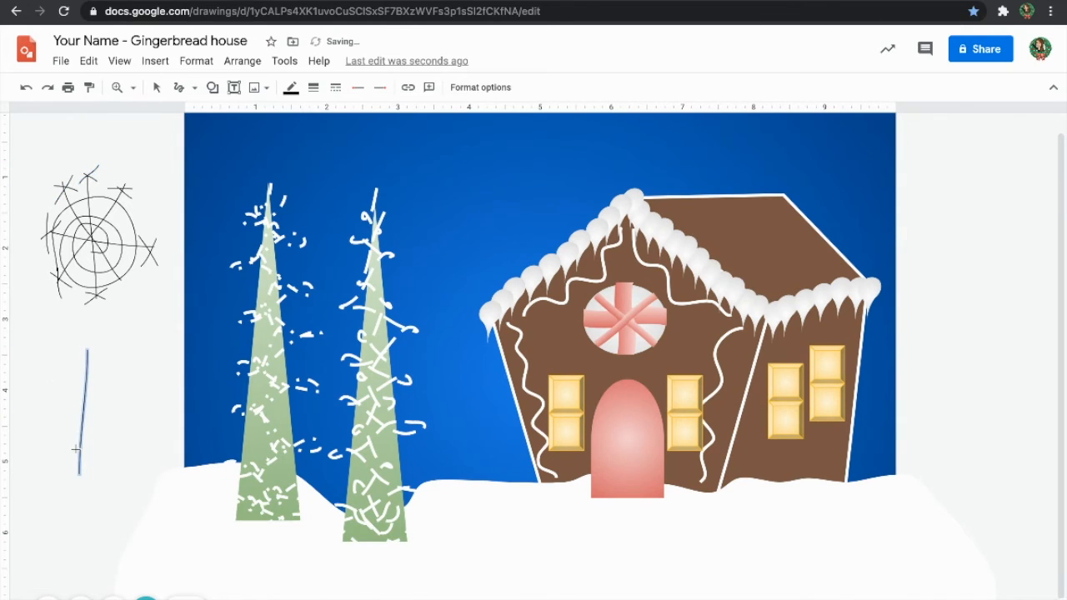
{"action": "left_click_drag", "start_coordinate": [76, 409], "coordinate": [119, 472]}
{"action": "mouse_move", "coordinate": [128, 386]}
{"action": "left_mouse_down"}
{"action": "mouse_move", "coordinate": [37, 444]}
{"action": "mouse_move", "coordinate": [121, 421]}
{"action": "left_mouse_up"}
{"action": "left_click_drag", "start_coordinate": [124, 377], "coordinate": [122, 399]}
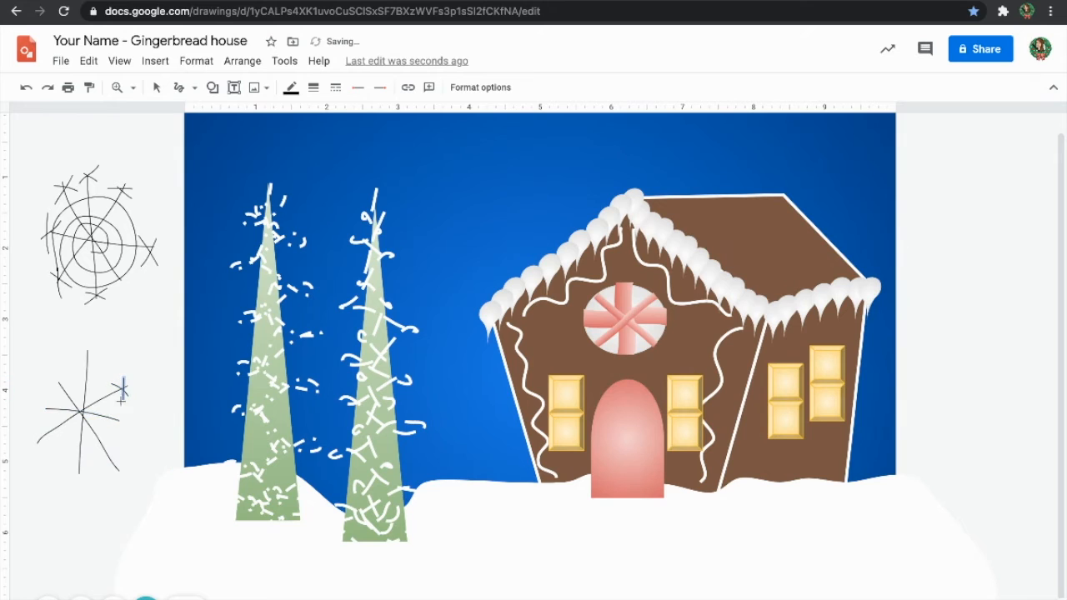
{"action": "mouse_move", "coordinate": [28, 432]}
{"action": "left_mouse_down"}
{"action": "mouse_move", "coordinate": [50, 440]}
{"action": "mouse_move", "coordinate": [44, 459]}
{"action": "left_mouse_up"}
{"action": "left_click_drag", "start_coordinate": [92, 457], "coordinate": [48, 482]}
{"action": "left_click_drag", "start_coordinate": [119, 450], "coordinate": [114, 474]}
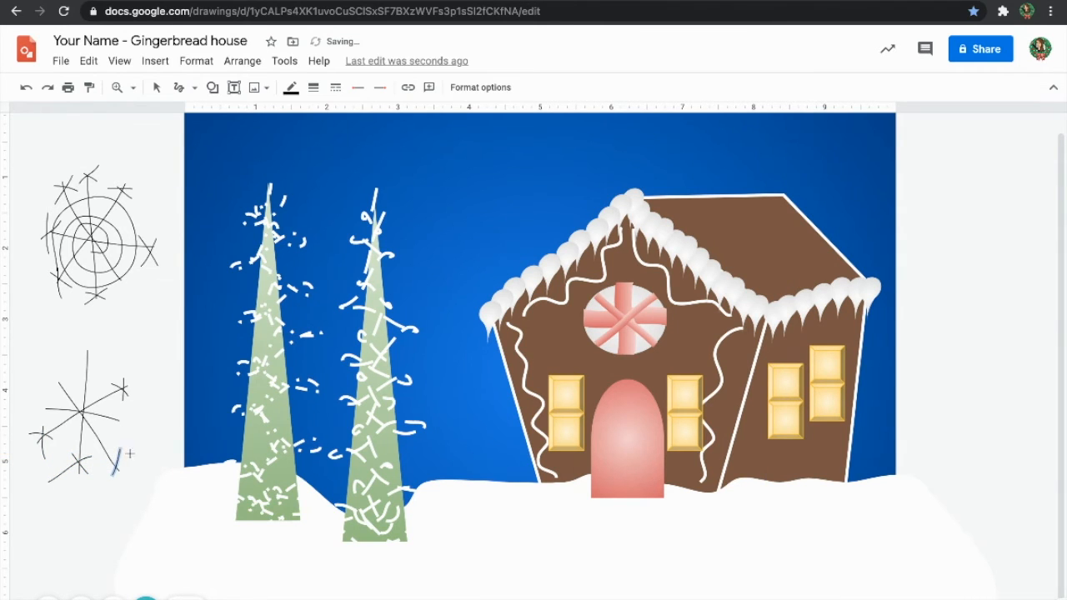
{"action": "left_click_drag", "start_coordinate": [104, 352], "coordinate": [74, 364]}
{"action": "mouse_move", "coordinate": [48, 385]}
{"action": "left_mouse_down"}
{"action": "mouse_move", "coordinate": [61, 399]}
{"action": "mouse_move", "coordinate": [53, 419]}
{"action": "mouse_move", "coordinate": [38, 417]}
{"action": "left_mouse_up"}
{"action": "mouse_move", "coordinate": [116, 421]}
{"action": "left_mouse_down"}
{"action": "mouse_move", "coordinate": [78, 399]}
{"action": "mouse_move", "coordinate": [74, 426]}
{"action": "mouse_move", "coordinate": [99, 402]}
{"action": "left_mouse_up"}
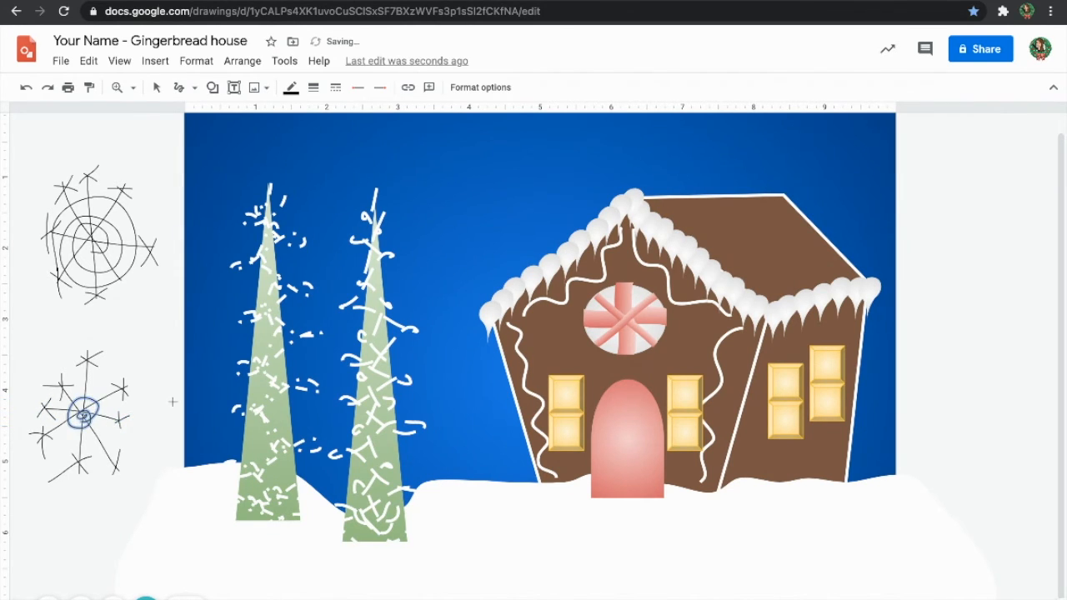
{"action": "left_click", "coordinate": [156, 87]}
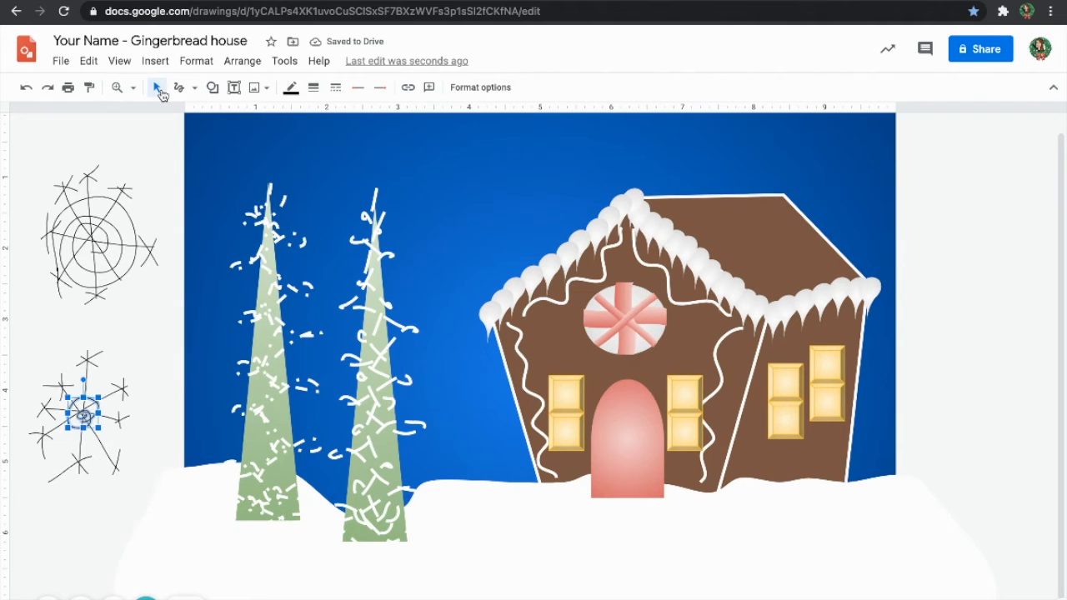
{"action": "left_click", "coordinate": [157, 87]}
{"action": "mouse_move", "coordinate": [129, 340]}
{"action": "left_mouse_down"}
{"action": "mouse_move", "coordinate": [55, 480]}
{"action": "mouse_move", "coordinate": [30, 498]}
{"action": "left_mouse_up"}
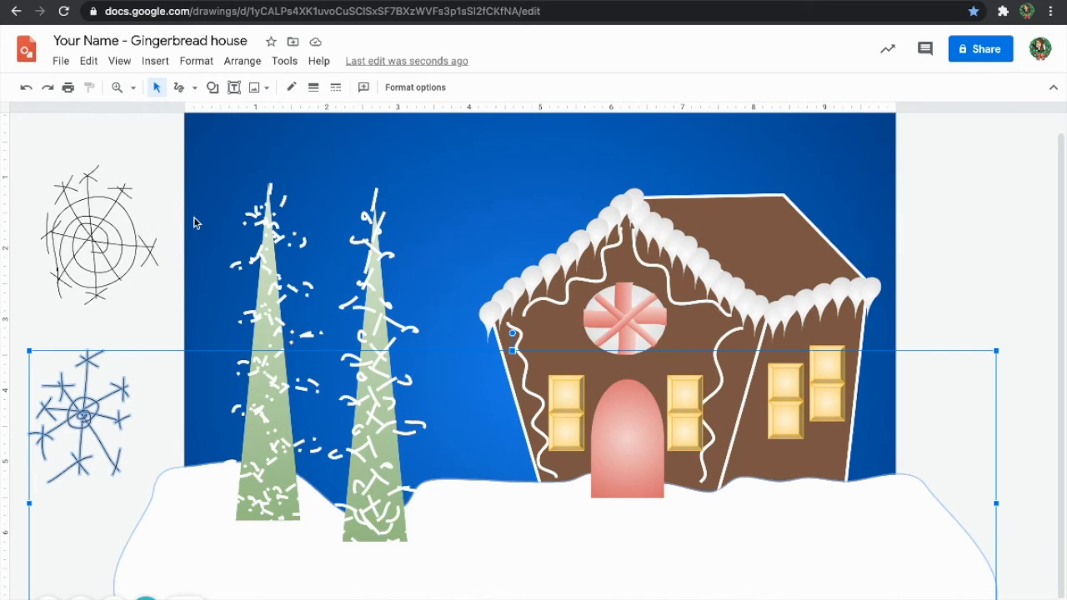
{"action": "left_click", "coordinate": [19, 528]}
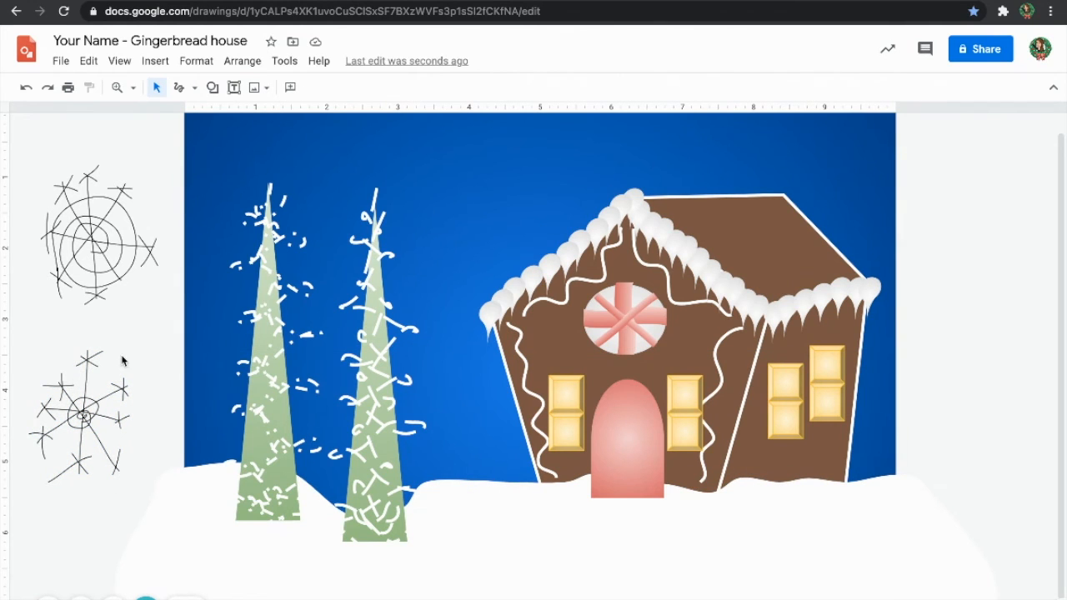
{"action": "mouse_move", "coordinate": [116, 349]}
{"action": "left_mouse_down"}
{"action": "mouse_move", "coordinate": [67, 472]}
{"action": "mouse_move", "coordinate": [38, 478]}
{"action": "left_mouse_up"}
{"action": "left_click", "coordinate": [160, 331]}
- Nudge the snowbank to the right, clear of the lower snowflake, and deselect it
{"action": "left_click", "coordinate": [203, 540]}
{"action": "key", "text": "Right"}
{"action": "key", "text": "Right"}
{"action": "key", "text": "Right"}
{"action": "key", "text": "Right"}
{"action": "key", "text": "Right"}
{"action": "key", "text": "Right"}
{"action": "key", "text": "Right"}
{"action": "key", "text": "Right"}
{"action": "key", "text": "Right"}
{"action": "key", "text": "Right"}
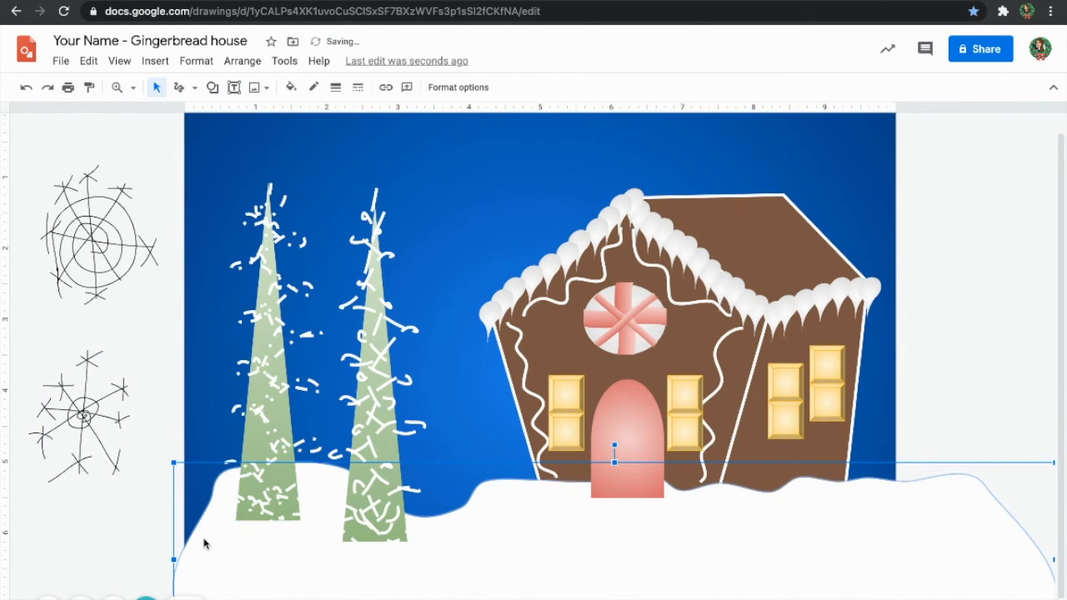
{"action": "left_click", "coordinate": [150, 342]}
- Select all strokes of the lower snowflake and make them white with a 2px line weight
{"action": "left_click_drag", "start_coordinate": [132, 338], "coordinate": [33, 483]}
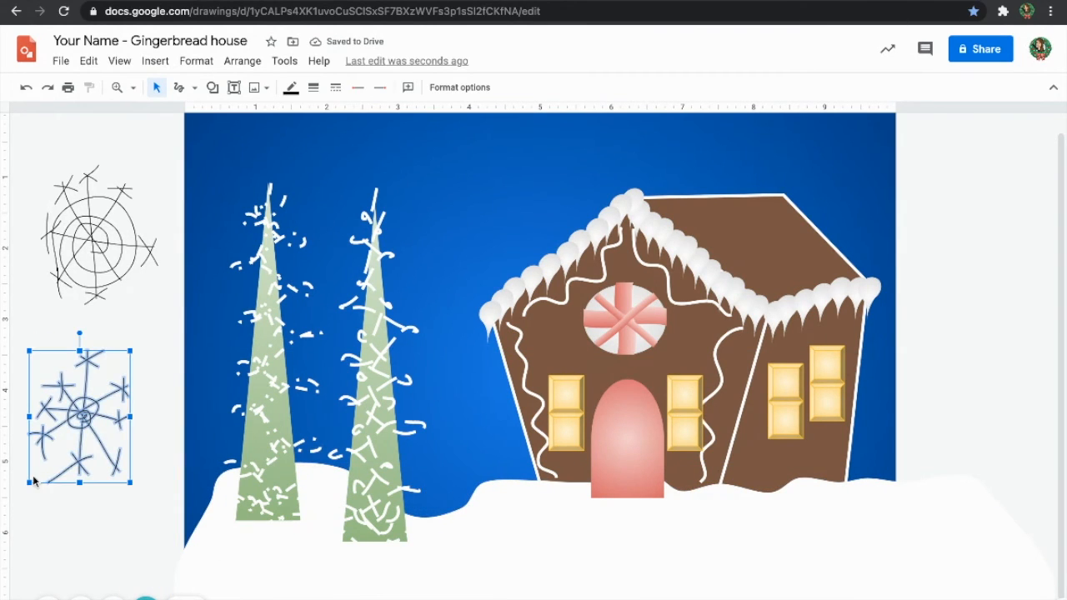
{"action": "left_click", "coordinate": [296, 91]}
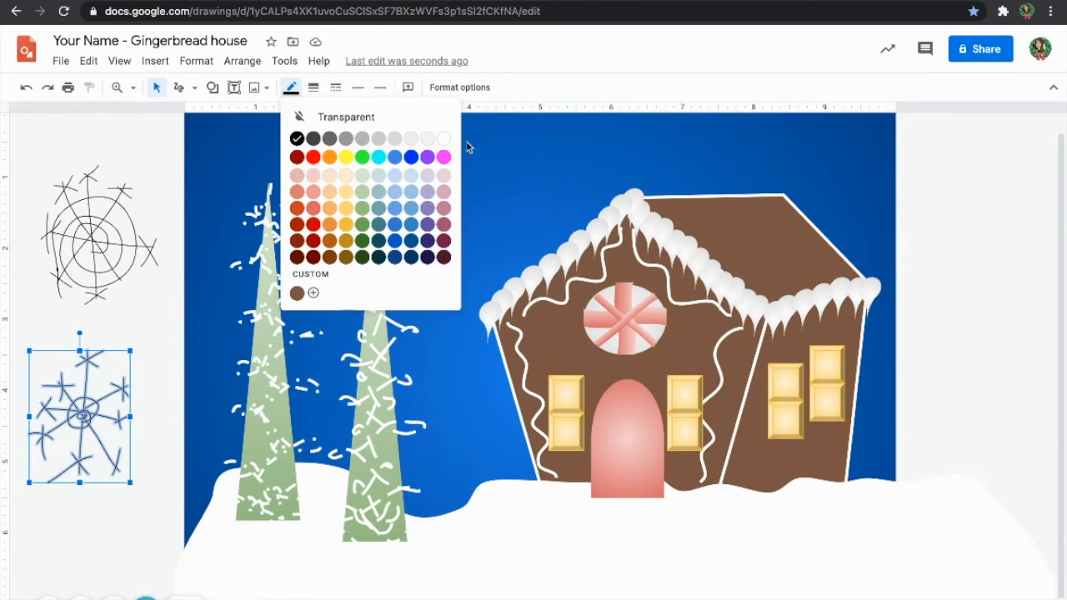
{"action": "left_click", "coordinate": [442, 151]}
{"action": "left_click", "coordinate": [315, 89]}
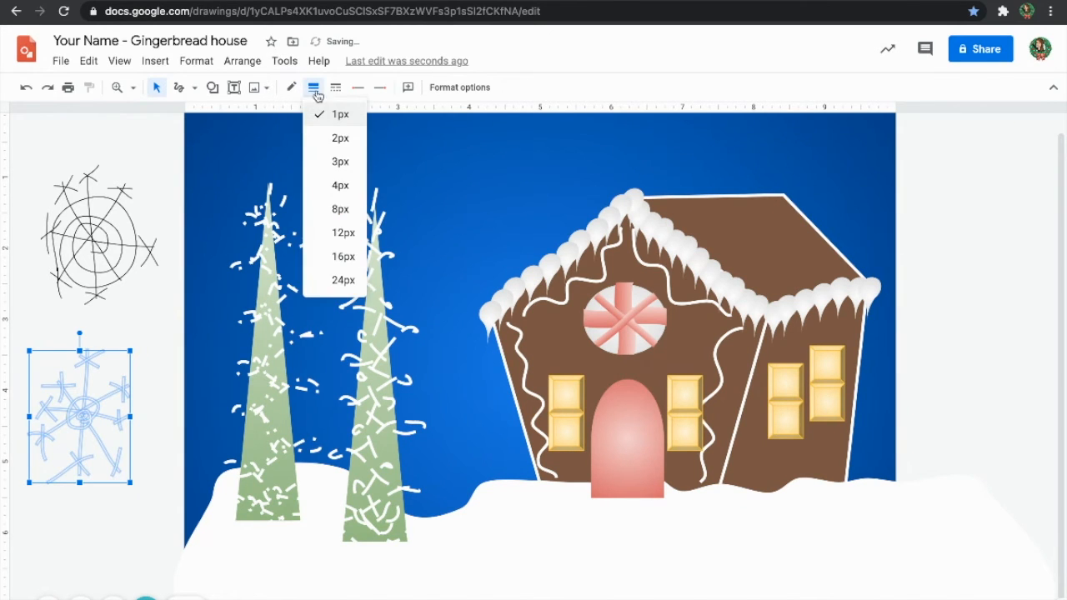
{"action": "left_click", "coordinate": [337, 137]}
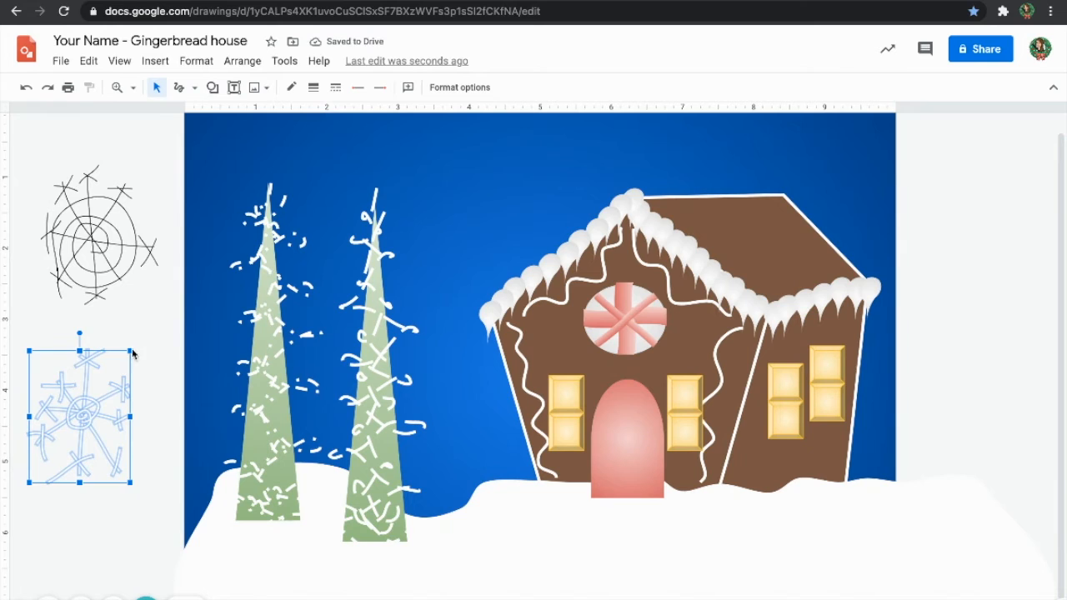
- Shrink the white snowflake, place it in the sky between the right tree and the house, and set its line weight to 1px
{"action": "left_click_drag", "start_coordinate": [118, 362], "coordinate": [471, 214]}
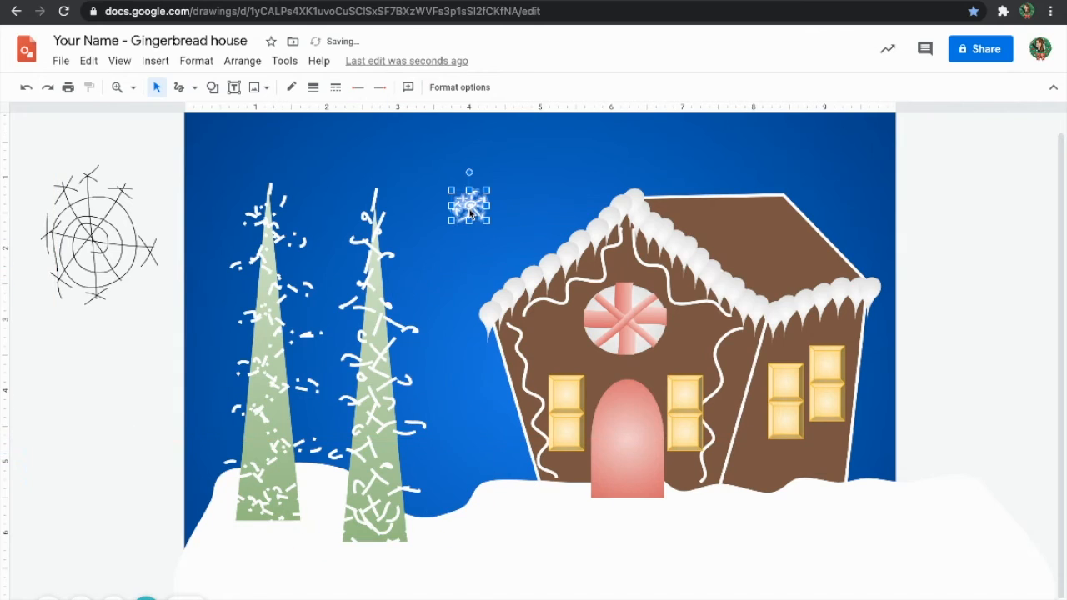
{"action": "left_click", "coordinate": [313, 87]}
{"action": "left_click", "coordinate": [340, 119]}
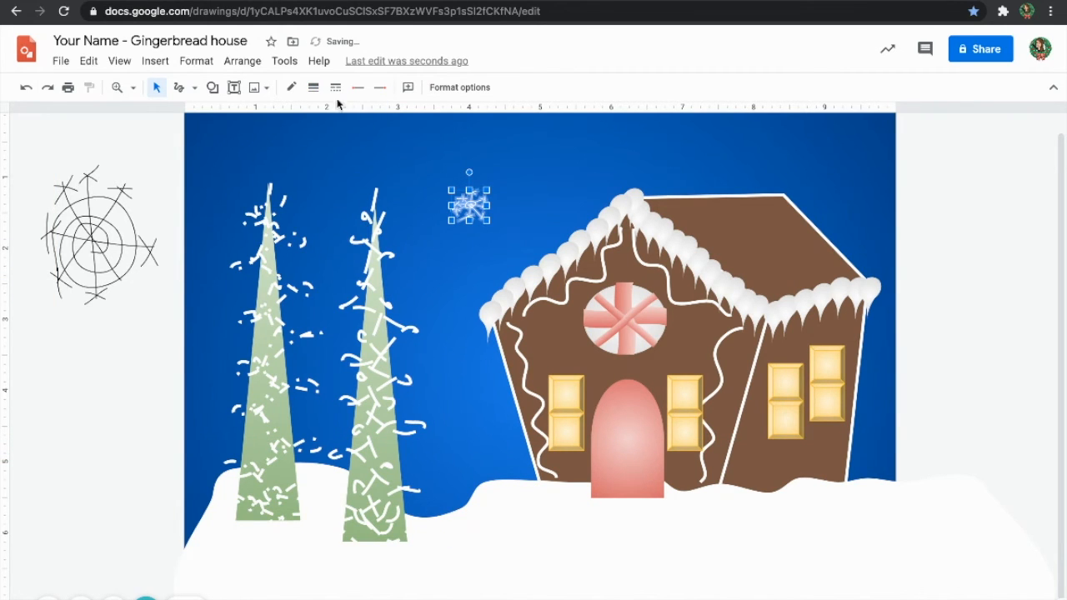
- Give the small white snowflake a dotted line style, group its strokes and deselect it
{"action": "left_click", "coordinate": [335, 87]}
{"action": "left_click", "coordinate": [357, 133]}
{"action": "left_click", "coordinate": [242, 61]}
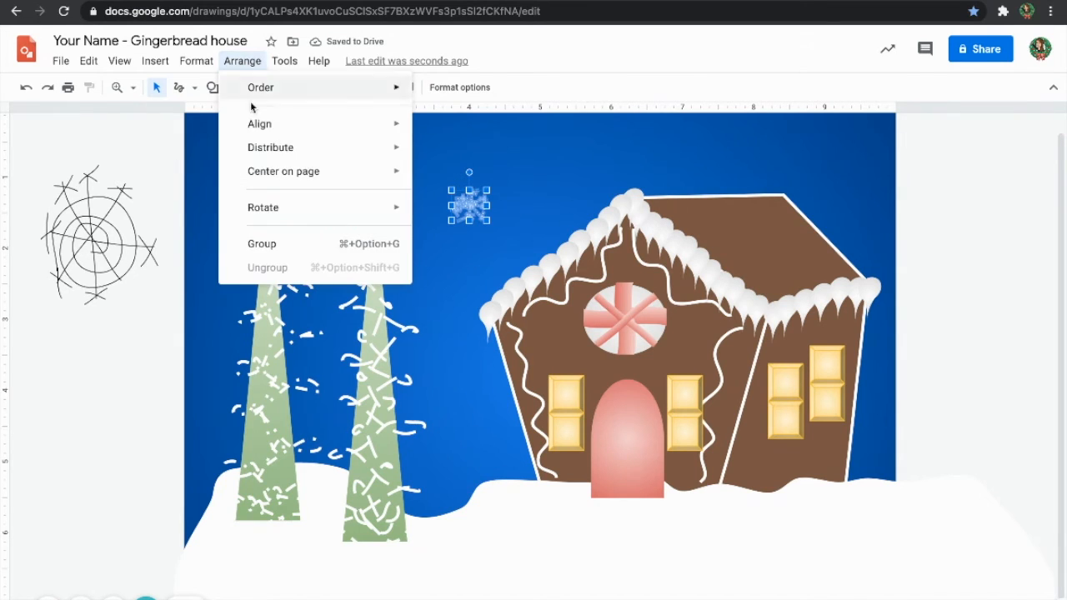
{"action": "left_click", "coordinate": [262, 243]}
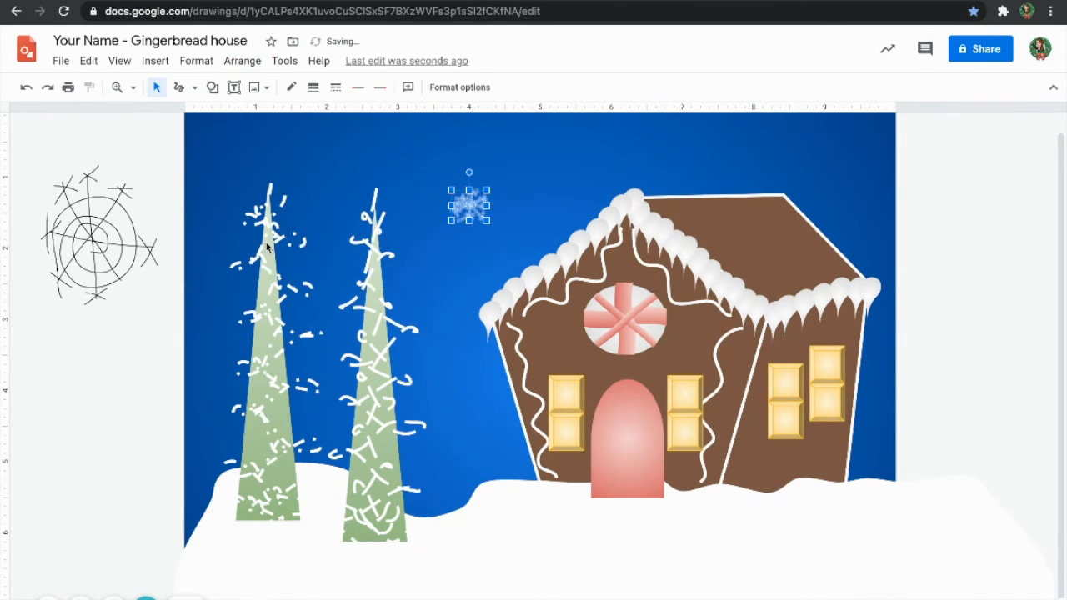
{"action": "left_click", "coordinate": [927, 189]}
- Change the grouped snowflake's line style to dashed and deselect it
{"action": "left_click", "coordinate": [471, 209]}
{"action": "left_click", "coordinate": [335, 86]}
{"action": "left_click", "coordinate": [358, 165]}
{"action": "left_click", "coordinate": [916, 192]}
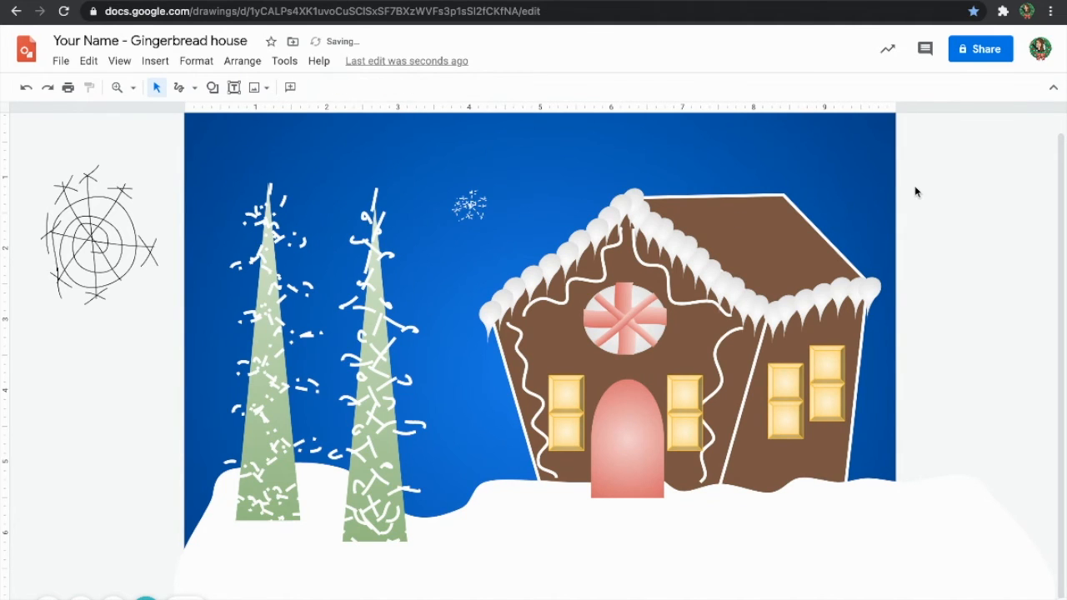
- Duplicate the snowflake, place the copy in the sky near the roof peak, and give it a dotted line style
{"action": "left_click", "coordinate": [472, 210]}
{"action": "left_click_drag", "start_coordinate": [481, 207], "coordinate": [557, 183]}
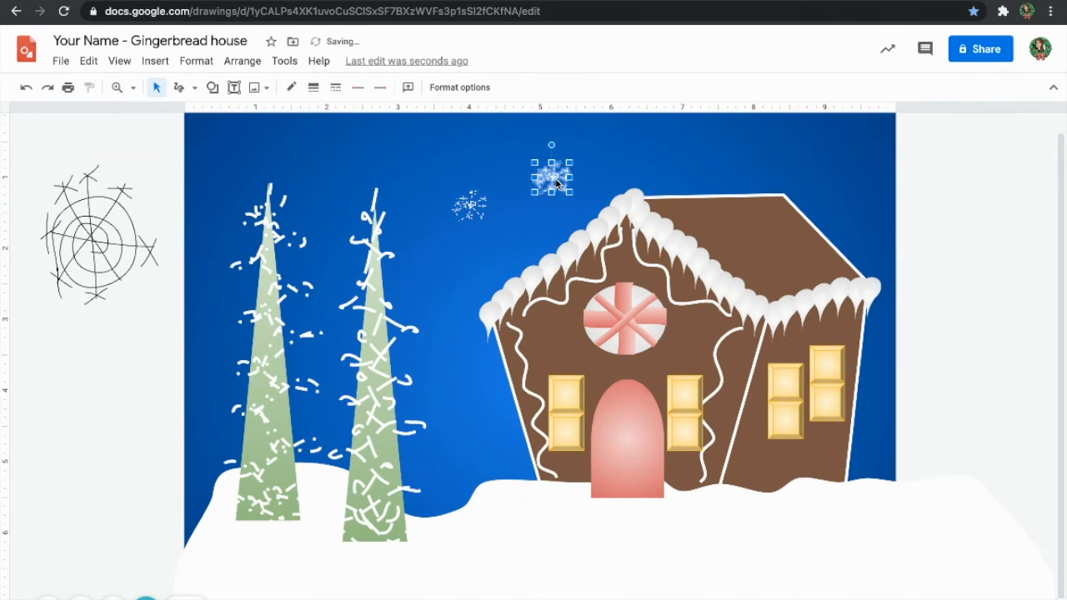
{"action": "left_click", "coordinate": [315, 87]}
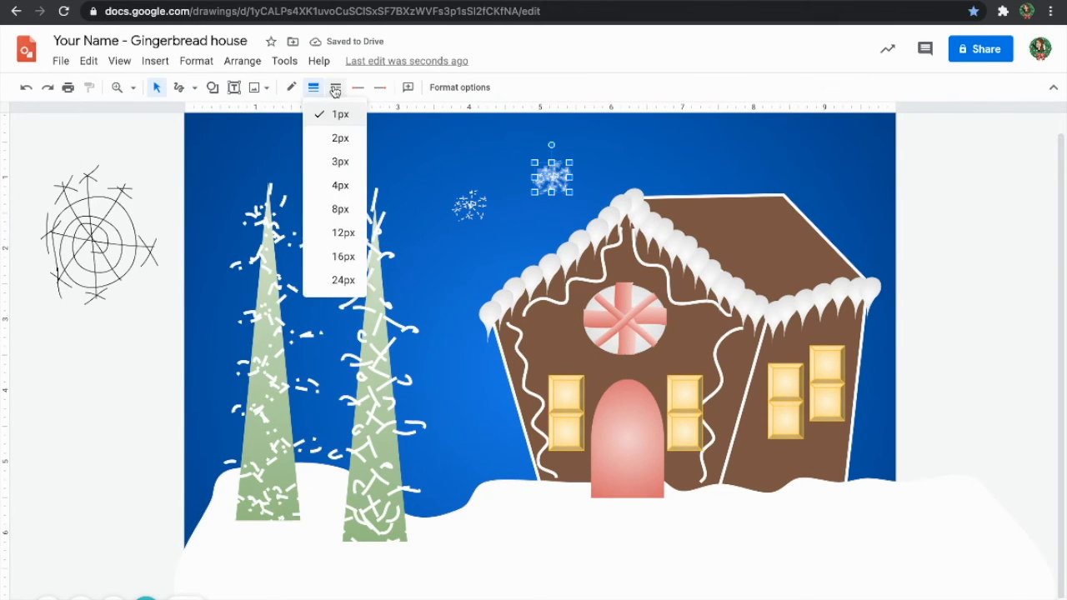
{"action": "left_click", "coordinate": [335, 88]}
{"action": "left_click", "coordinate": [370, 136]}
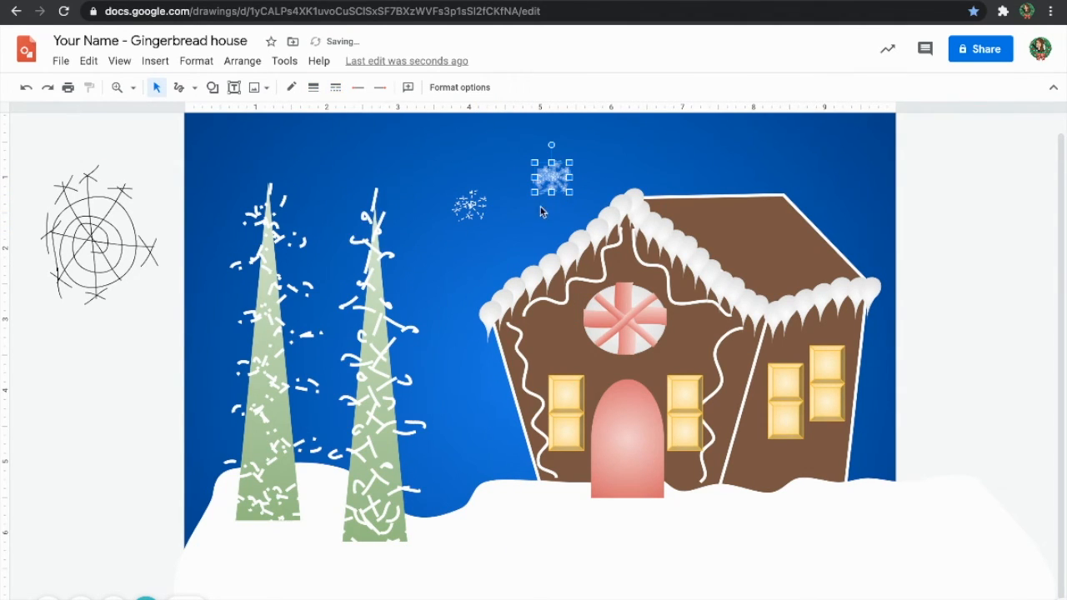
- Duplicate the dotted snowflake, place the copy above and between the other two, and give it the long dash-dot line style
{"action": "key", "text": "super+d"}
{"action": "left_click_drag", "start_coordinate": [559, 187], "coordinate": [487, 148]}
{"action": "left_click", "coordinate": [336, 87]}
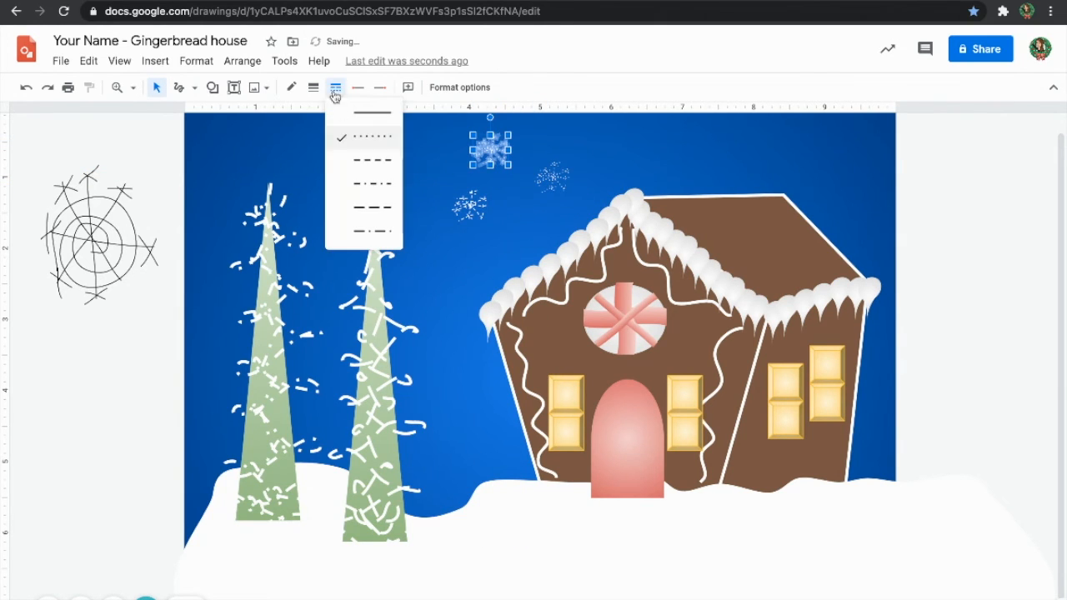
{"action": "left_click", "coordinate": [367, 231]}
{"action": "left_click", "coordinate": [101, 166]}
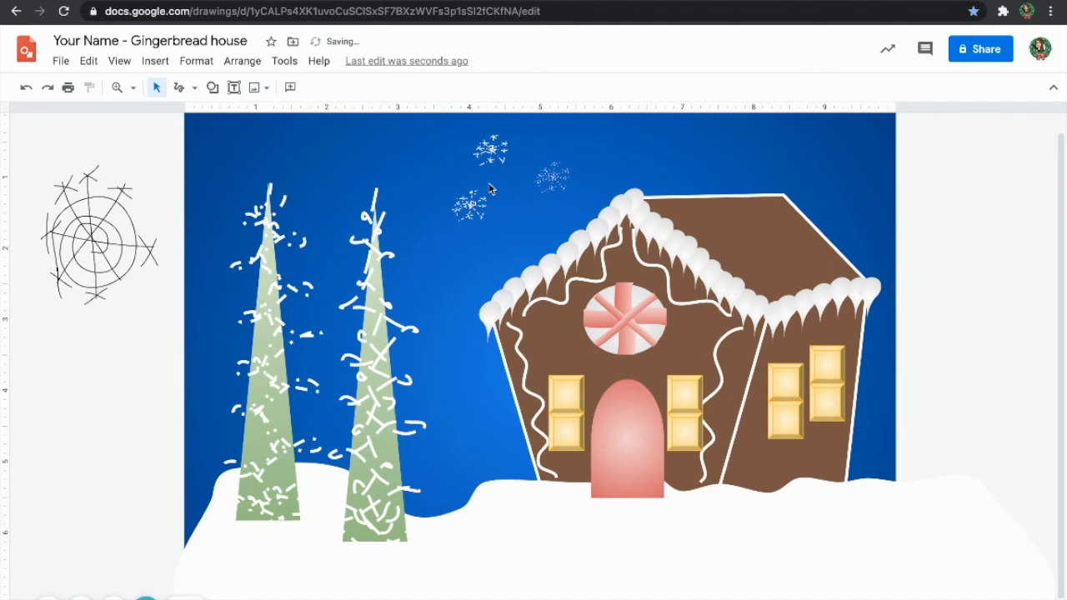
- Change the line style of the other two small snowflakes to long dash-dot
{"action": "left_click", "coordinate": [493, 154]}
{"action": "left_click", "coordinate": [562, 186]}
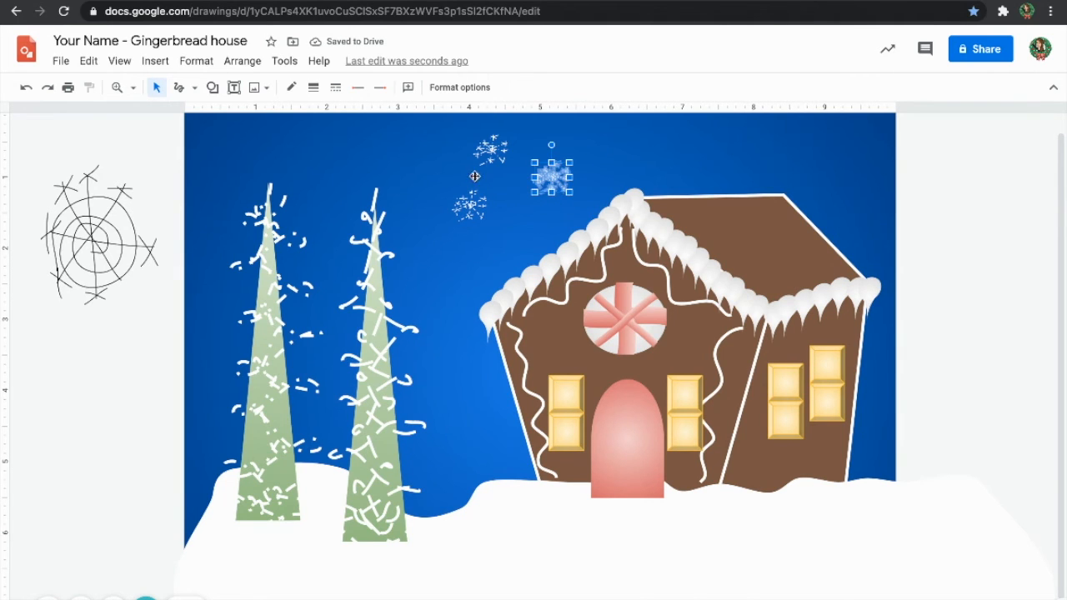
{"action": "left_click", "coordinate": [336, 87]}
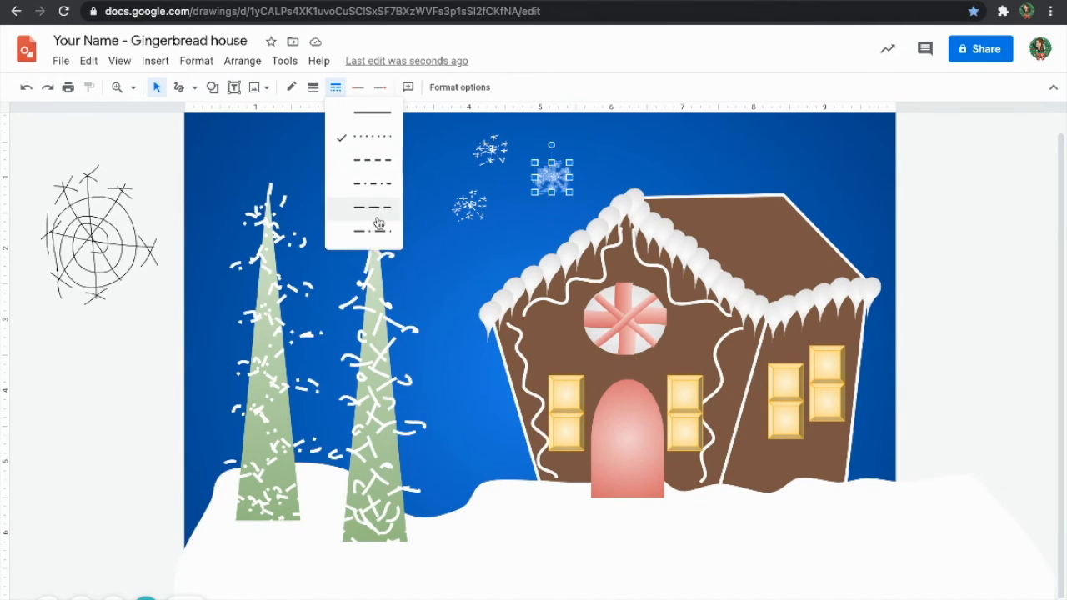
{"action": "left_click", "coordinate": [379, 224]}
{"action": "left_click", "coordinate": [468, 215]}
{"action": "left_click", "coordinate": [337, 87]}
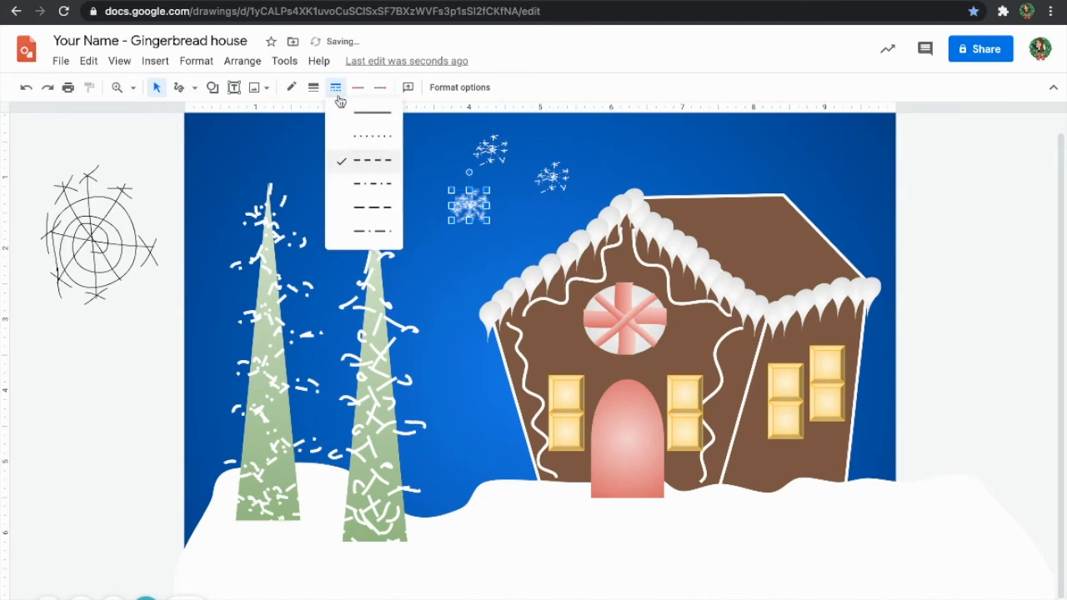
{"action": "left_click", "coordinate": [370, 232]}
{"action": "left_click", "coordinate": [628, 172]}
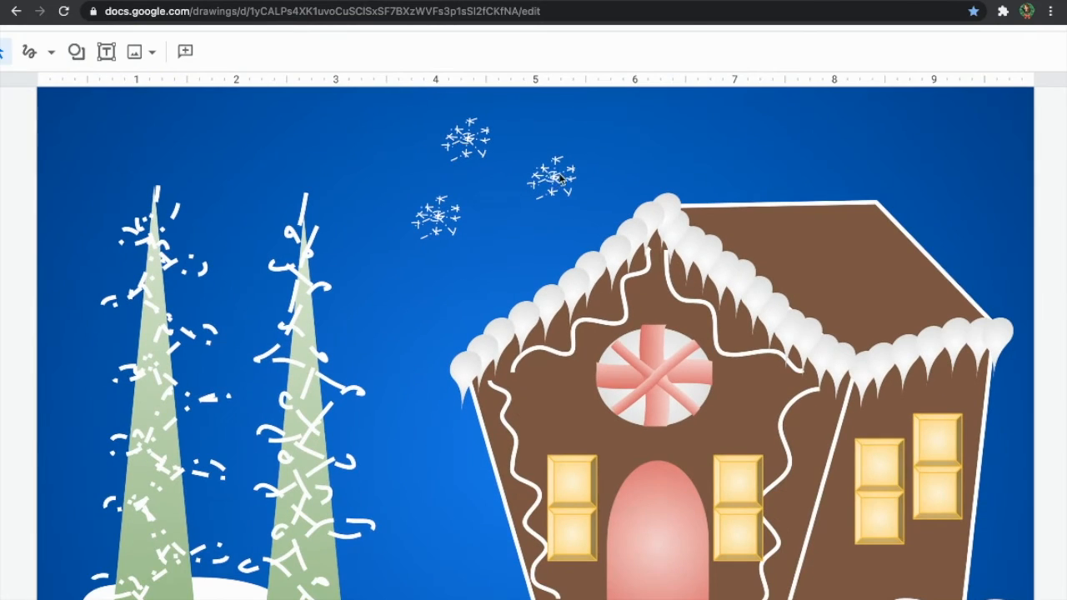
- Select all three snowflakes, duplicate them together, and move the copies left into the sky around the tops of the trees
{"action": "left_click", "coordinate": [554, 178]}
{"action": "left_click", "coordinate": [427, 214], "text": "shift"}
{"action": "left_click", "coordinate": [480, 141], "text": "shift"}
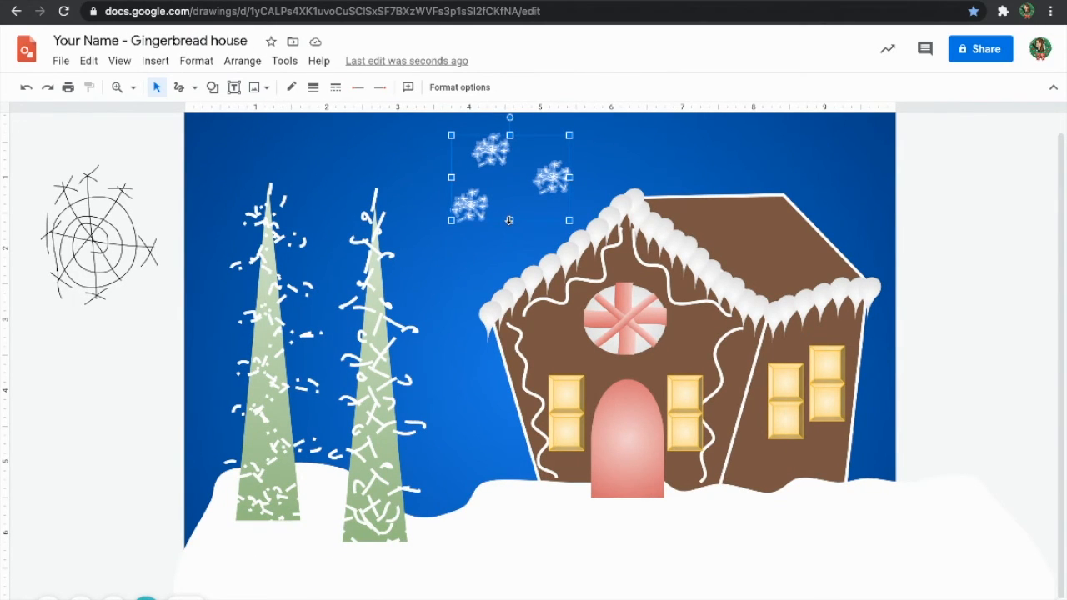
{"action": "key", "text": "super+d"}
{"action": "key", "text": "Left"}
{"action": "key", "text": "Left"}
{"action": "key", "text": "Left"}
{"action": "key", "text": "Left"}
{"action": "key", "text": "Left"}
{"action": "key", "text": "Left"}
{"action": "key", "text": "Left"}
{"action": "key", "text": "Left"}
{"action": "key", "text": "Left"}
{"action": "key", "text": "Left"}
{"action": "key", "text": "Left"}
{"action": "key", "text": "Left"}
{"action": "key", "text": "Left"}
{"action": "key", "text": "Left"}
{"action": "key", "text": "Left"}
{"action": "key", "text": "Left"}
{"action": "key", "text": "Left"}
{"action": "key", "text": "Left"}
{"action": "key", "text": "Left"}
{"action": "key", "text": "Left"}
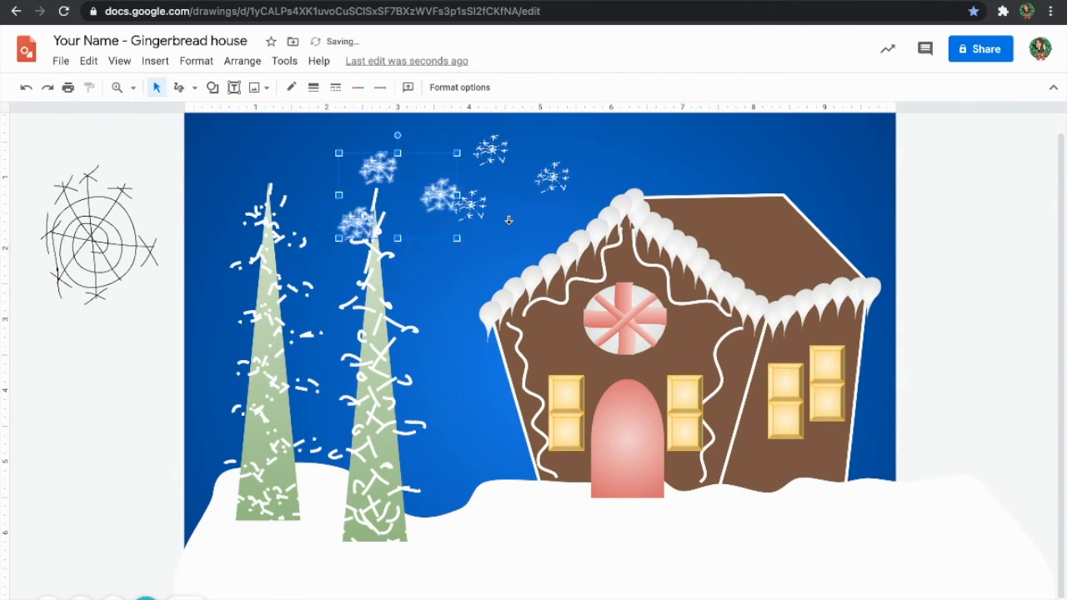
{"action": "key", "text": "Left"}
{"action": "key", "text": "Left"}
{"action": "key", "text": "Left"}
{"action": "key", "text": "Left"}
{"action": "key", "text": "Left"}
- Duplicate the three snowflakes again and move the copies into the sky between the right tree and the house
{"action": "key", "text": "Down"}
{"action": "key", "text": "Down"}
{"action": "key", "text": "Down"}
{"action": "key", "text": "Down"}
{"action": "key", "text": "Down"}
{"action": "key", "text": "Down"}
{"action": "key", "text": "Down"}
{"action": "key", "text": "Down"}
{"action": "key", "text": "Down"}
{"action": "key", "text": "Down"}
{"action": "key", "text": "Down"}
{"action": "key", "text": "Down"}
{"action": "key", "text": "Down"}
{"action": "key", "text": "Down"}
{"action": "key", "text": "Down"}
{"action": "key", "text": "Down"}
{"action": "key", "text": "Down"}
{"action": "key", "text": "Down"}
{"action": "key", "text": "Down"}
{"action": "key", "text": "Down"}
{"action": "key", "text": "Down"}
{"action": "key", "text": "Down"}
{"action": "key", "text": "Down"}
{"action": "key", "text": "Down"}
{"action": "key", "text": "Down"}
{"action": "key", "text": "Down"}
{"action": "key", "text": "Down"}
{"action": "key", "text": "Down"}
{"action": "key", "text": "Down"}
{"action": "key", "text": "Down"}
{"action": "key", "text": "Down"}
{"action": "key", "text": "Down"}
{"action": "key", "text": "Down"}
{"action": "key", "text": "Down"}
{"action": "key", "text": "Down"}
{"action": "key", "text": "Down"}
{"action": "key", "text": "Down"}
{"action": "key", "text": "Down"}
{"action": "key", "text": "Down"}
{"action": "key", "text": "Down"}
{"action": "key", "text": "Right"}
{"action": "key", "text": "Right"}
{"action": "key", "text": "Right"}
{"action": "key", "text": "Right"}
{"action": "key", "text": "Right"}
{"action": "key", "text": "Right"}
{"action": "key", "text": "Right"}
{"action": "key", "text": "Right"}
{"action": "key", "text": "Right"}
{"action": "key", "text": "Right"}
{"action": "key", "text": "Right"}
{"action": "key", "text": "Right"}
{"action": "key", "text": "Right"}
{"action": "key", "text": "Right"}
{"action": "key", "text": "Right"}
{"action": "key", "text": "Right"}
{"action": "key", "text": "Right"}
{"action": "key", "text": "Right"}
{"action": "key", "text": "Right"}
{"action": "key", "text": "Right"}
{"action": "key", "text": "Up"}
{"action": "key", "text": "Up"}
{"action": "key", "text": "Up"}
{"action": "key", "text": "Up"}
{"action": "key", "text": "Up"}
{"action": "key", "text": "Up"}
{"action": "key", "text": "Up"}
{"action": "key", "text": "Up"}
{"action": "key", "text": "Up"}
{"action": "key", "text": "Up"}
{"action": "key", "text": "Up"}
{"action": "key", "text": "Up"}
{"action": "key", "text": "Up"}
{"action": "key", "text": "Up"}
{"action": "key", "text": "Up"}
{"action": "key", "text": "Up"}
{"action": "key", "text": "Up"}
{"action": "key", "text": "Up"}
{"action": "key", "text": "Right"}
{"action": "key", "text": "Right"}
{"action": "key", "text": "Right"}
{"action": "key", "text": "Right"}
{"action": "key", "text": "Right"}
{"action": "key", "text": "Right"}
{"action": "key", "text": "Up"}
{"action": "key", "text": "Up"}
{"action": "key", "text": "Up"}
{"action": "key", "text": "Up"}
{"action": "key", "text": "Up"}
{"action": "key", "text": "Up"}
{"action": "key", "text": "ctrl+d"}
{"action": "left_click", "coordinate": [503, 300]}
{"action": "left_click_drag", "start_coordinate": [729, 251], "coordinate": [816, 213]}
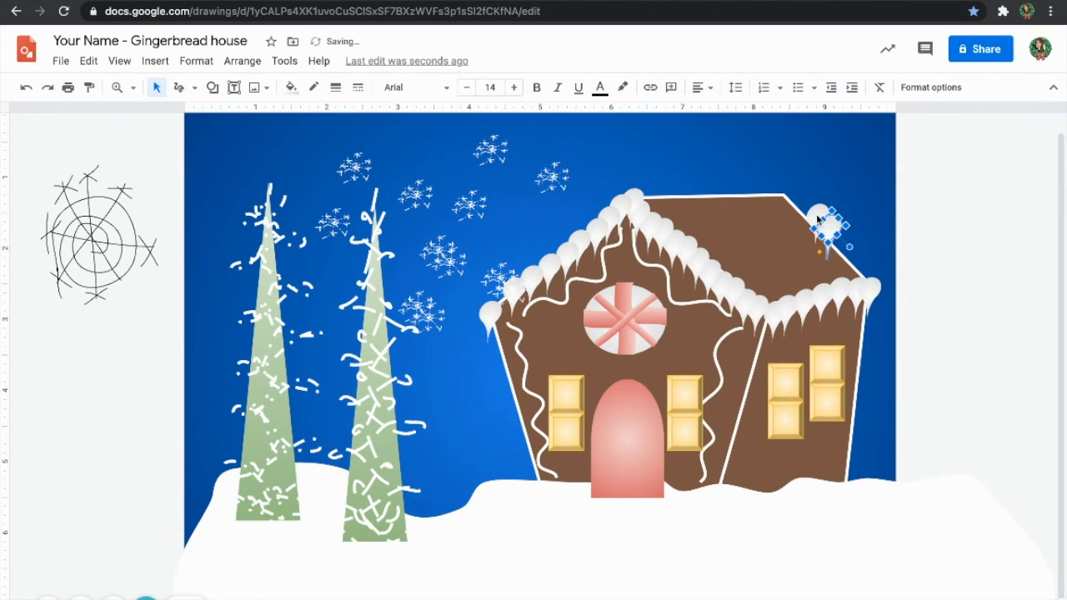
{"action": "key", "text": "ctrl+d"}
{"action": "key", "text": "ctrl+z"}
{"action": "key", "text": "ctrl+z"}
{"action": "key", "text": "ctrl+z"}
{"action": "key", "text": "ctrl+z"}
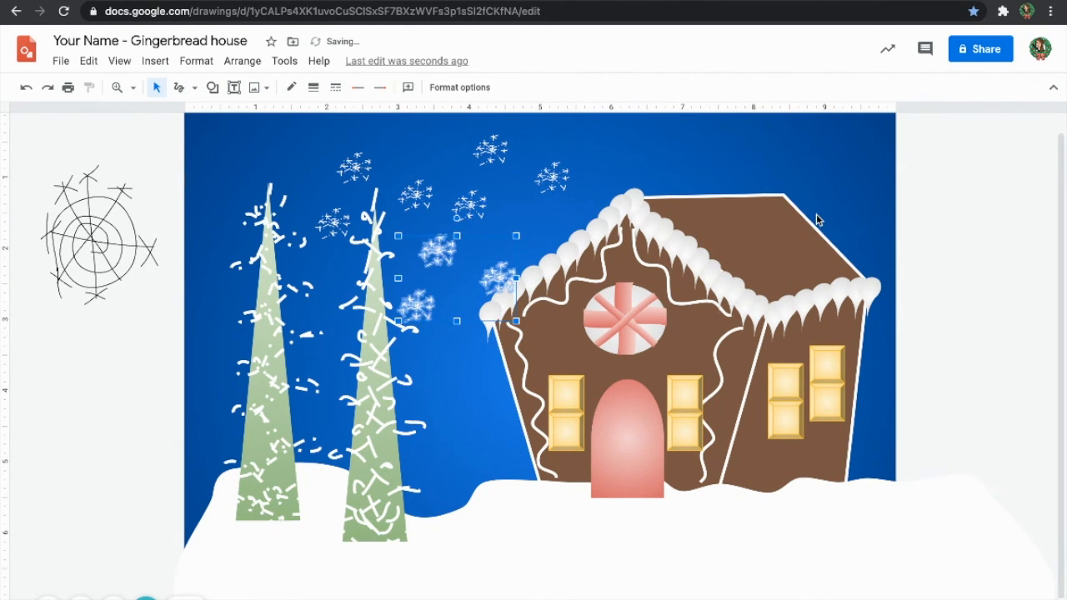
- Move the lower trio of snowflakes above the roof peak, and place copies of it above the roof's right end and above the left tree
{"action": "left_click_drag", "start_coordinate": [443, 256], "coordinate": [624, 138]}
{"action": "key", "text": "ctrl+d"}
{"action": "left_click_drag", "start_coordinate": [590, 180], "coordinate": [604, 191]}
{"action": "left_click_drag", "start_coordinate": [631, 147], "coordinate": [236, 138]}
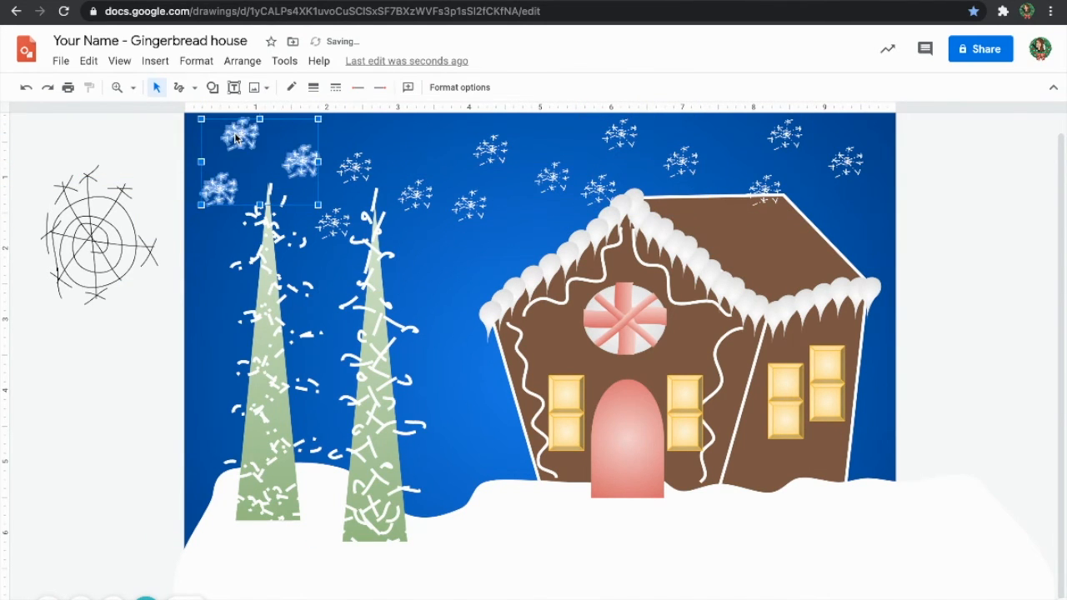
- Duplicate the snowflake trio twice, placing one copy between the right tree and the house and another around the left tree
{"action": "key", "text": "ctrl+d"}
{"action": "left_click_drag", "start_coordinate": [311, 176], "coordinate": [481, 275]}
{"action": "key", "text": "ctrl+d"}
{"action": "left_click", "coordinate": [444, 384]}
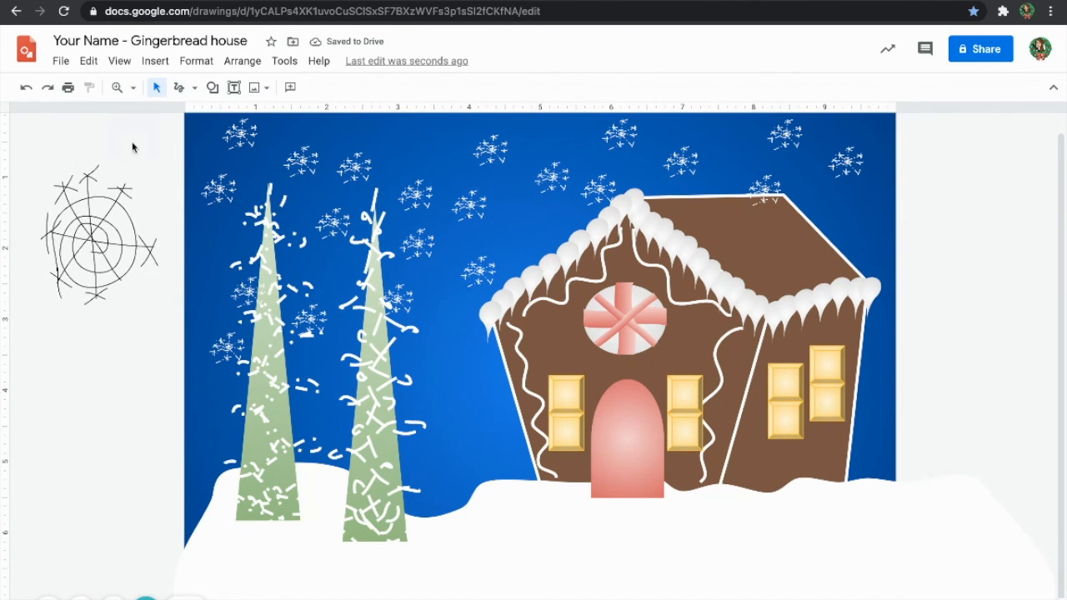
- Draw a circle on the snow between the right tree and the house as the snowman's base
{"action": "left_click", "coordinate": [213, 87]}
{"action": "mouse_move", "coordinate": [251, 122]}
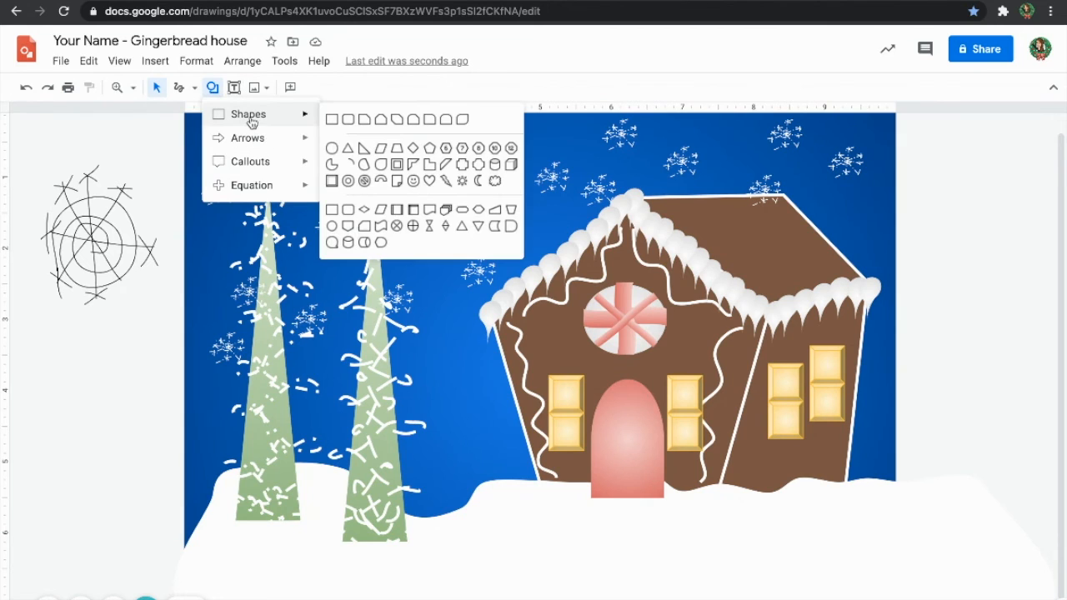
{"action": "left_click", "coordinate": [332, 149]}
{"action": "mouse_move", "coordinate": [514, 559]}
{"action": "left_mouse_down"}
{"action": "mouse_move", "coordinate": [431, 449]}
{"action": "mouse_move", "coordinate": [430, 479]}
{"action": "left_mouse_up"}
- Fill the snowman's base circle with a light gray radial gradient and make its outline transparent
{"action": "left_click", "coordinate": [291, 87]}
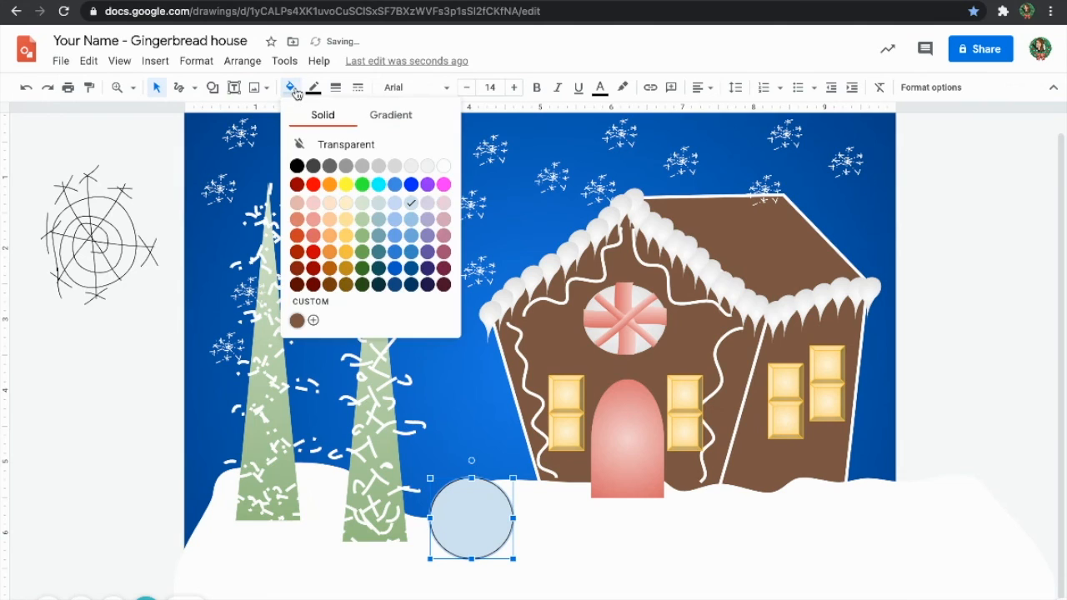
{"action": "left_click", "coordinate": [389, 116]}
{"action": "left_click", "coordinate": [298, 305]}
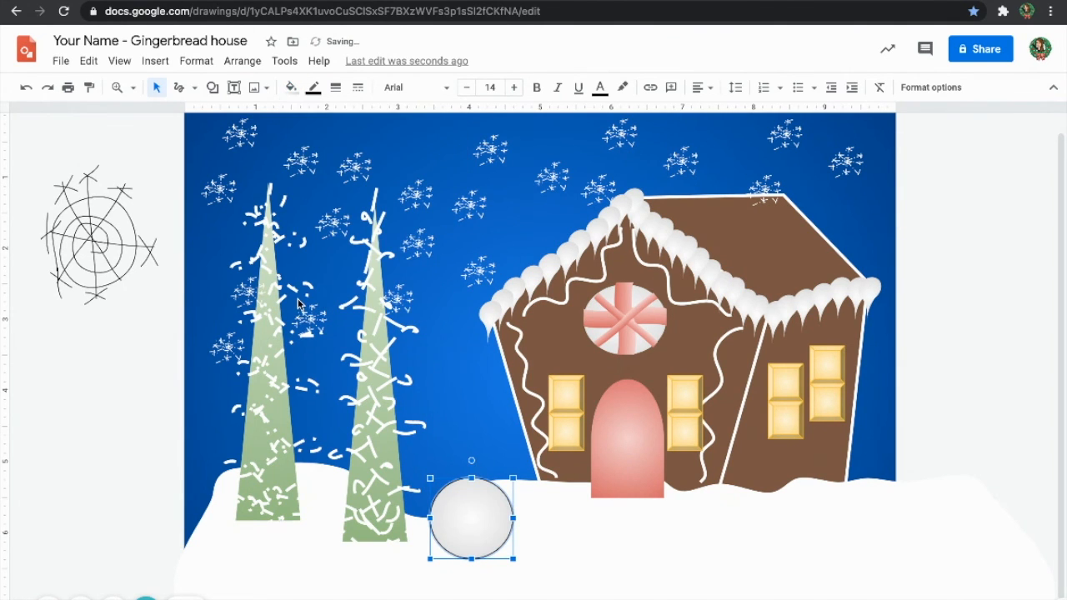
{"action": "left_click", "coordinate": [313, 87]}
{"action": "left_click", "coordinate": [362, 122]}
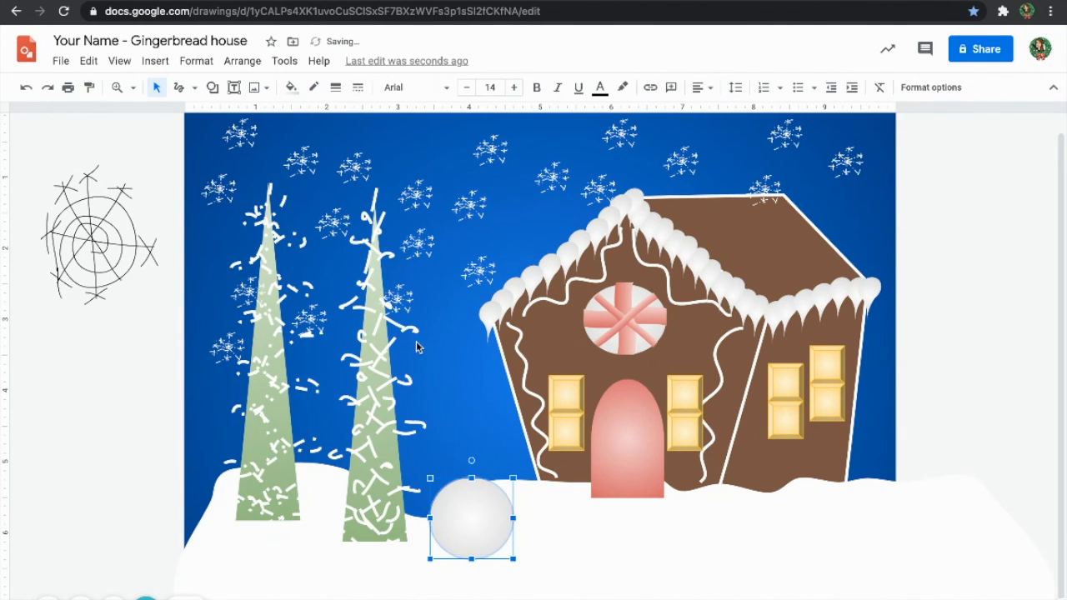
- Stack two progressively smaller copies of the snowball on the base to form the snowman's middle and head
{"action": "key", "text": "ctrl+d"}
{"action": "left_click_drag", "start_coordinate": [475, 521], "coordinate": [469, 450]}
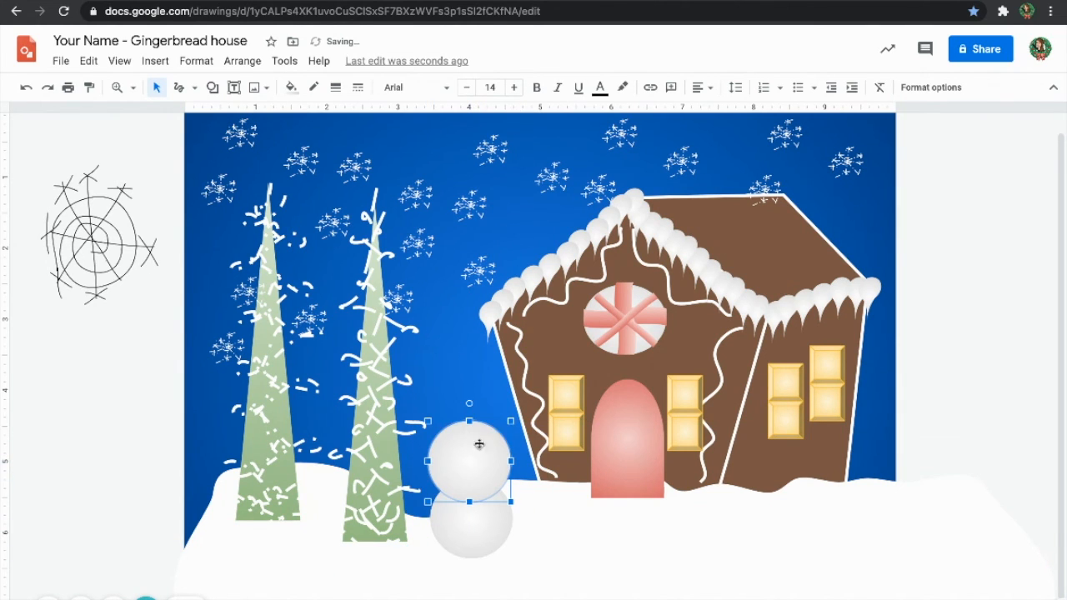
{"action": "left_click_drag", "start_coordinate": [513, 419], "coordinate": [482, 430]}
{"action": "key", "text": "ctrl+d"}
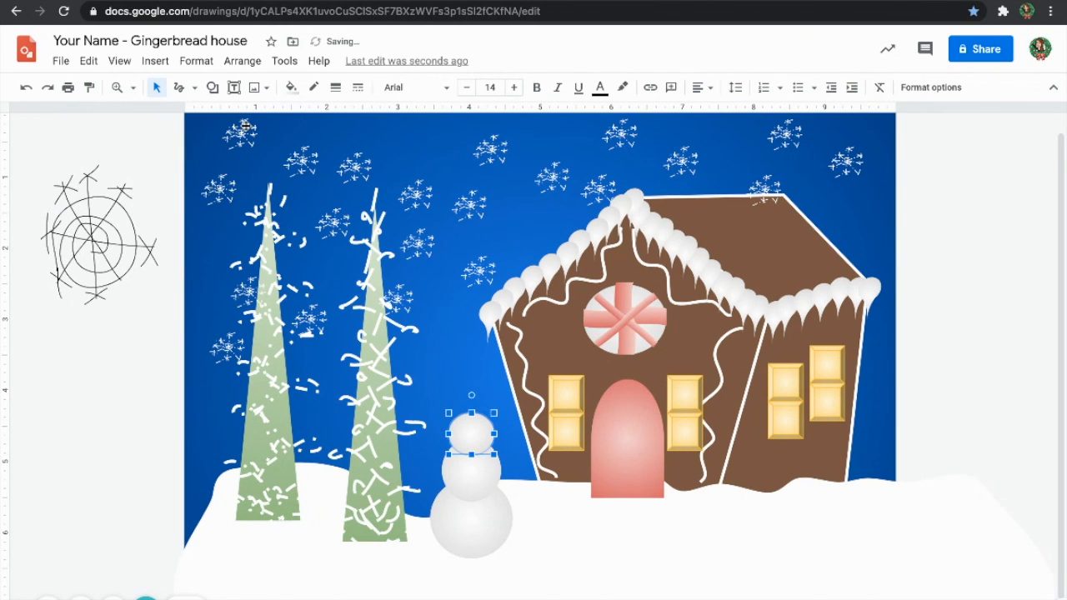
- Scribble a diagonal twig with several branching strokes in the empty area beside the canvas, below the large snowflake
{"action": "left_click", "coordinate": [192, 90]}
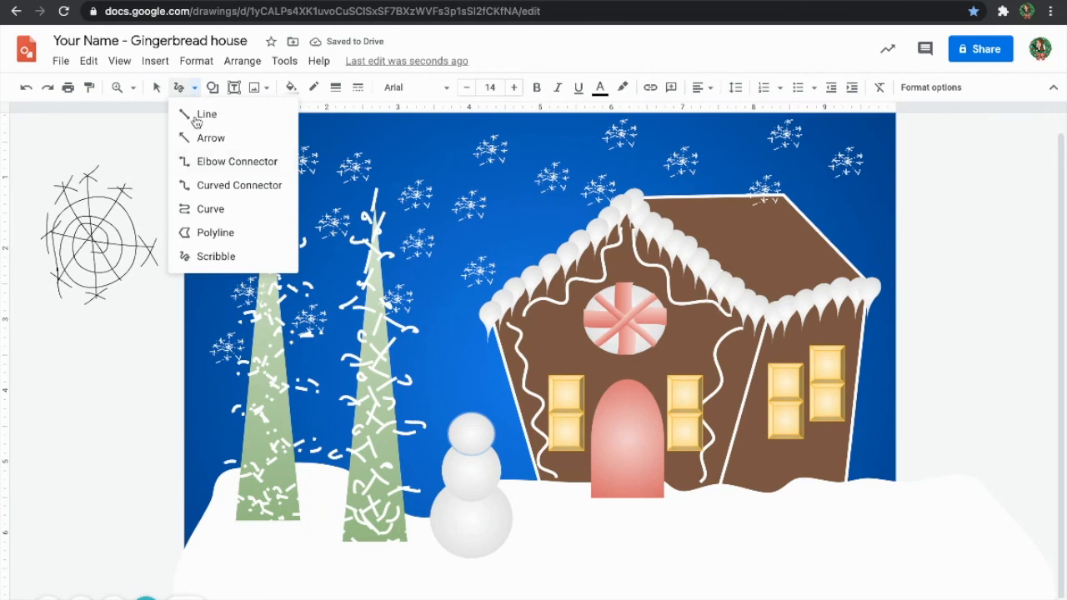
{"action": "left_click", "coordinate": [207, 256]}
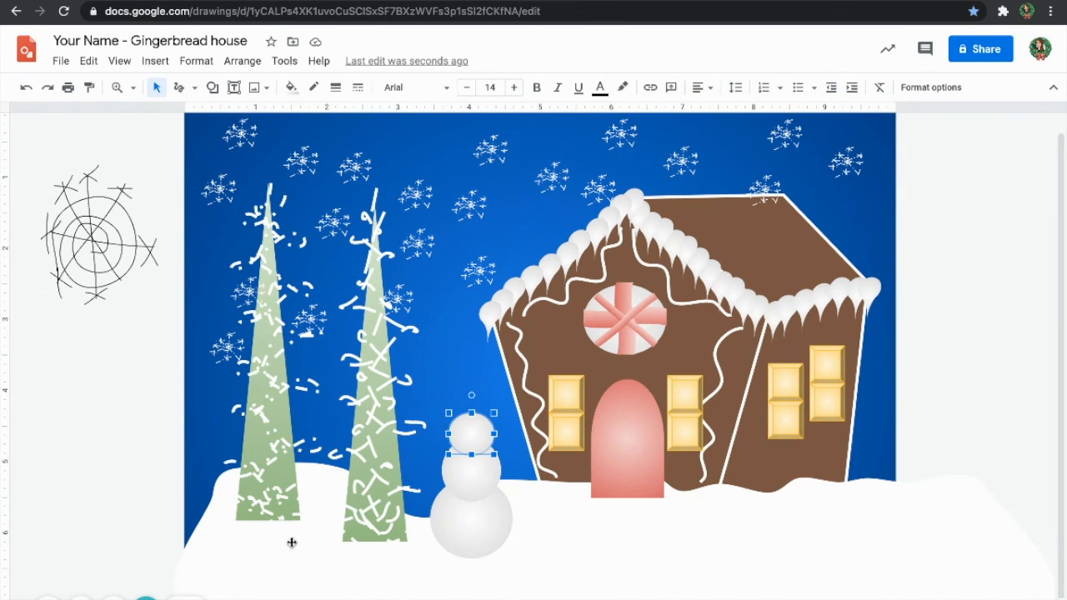
{"action": "mouse_move", "coordinate": [101, 490]}
{"action": "left_mouse_down"}
{"action": "mouse_move", "coordinate": [57, 408]}
{"action": "mouse_move", "coordinate": [69, 436]}
{"action": "left_mouse_up"}
{"action": "left_click", "coordinate": [177, 94]}
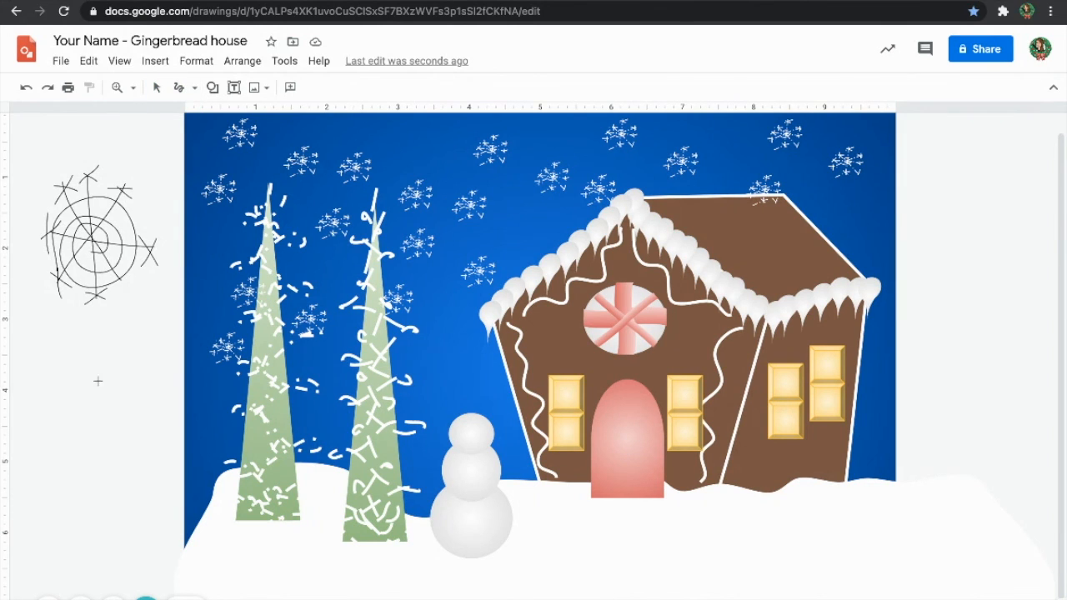
{"action": "mouse_move", "coordinate": [60, 391]}
{"action": "left_mouse_down"}
{"action": "mouse_move", "coordinate": [91, 425]}
{"action": "mouse_move", "coordinate": [86, 384]}
{"action": "mouse_move", "coordinate": [91, 420]}
{"action": "mouse_move", "coordinate": [64, 418]}
{"action": "mouse_move", "coordinate": [95, 423]}
{"action": "left_mouse_up"}
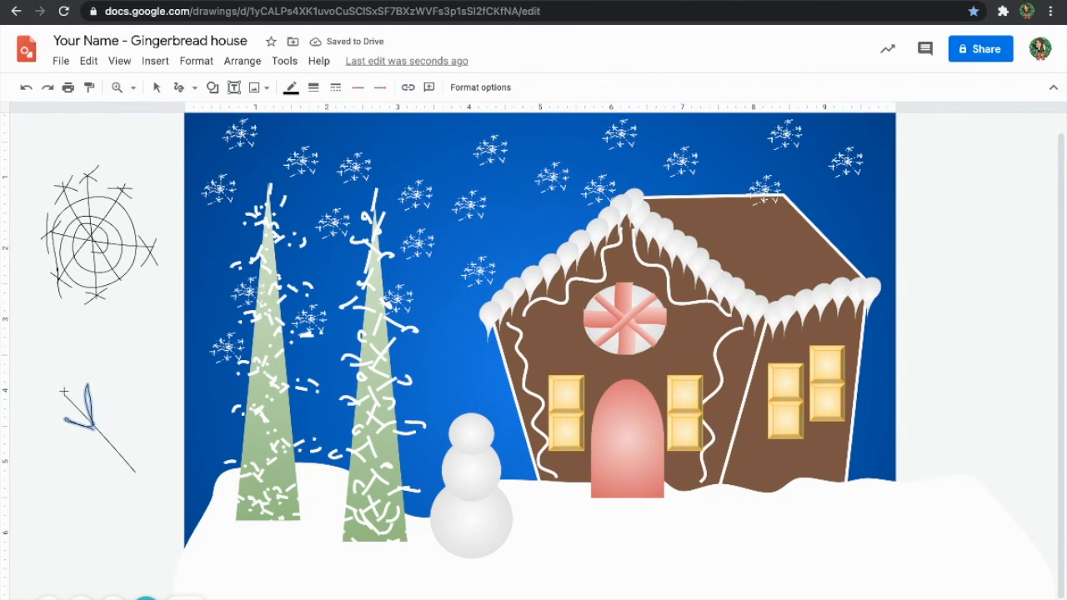
{"action": "left_click_drag", "start_coordinate": [80, 404], "coordinate": [103, 431]}
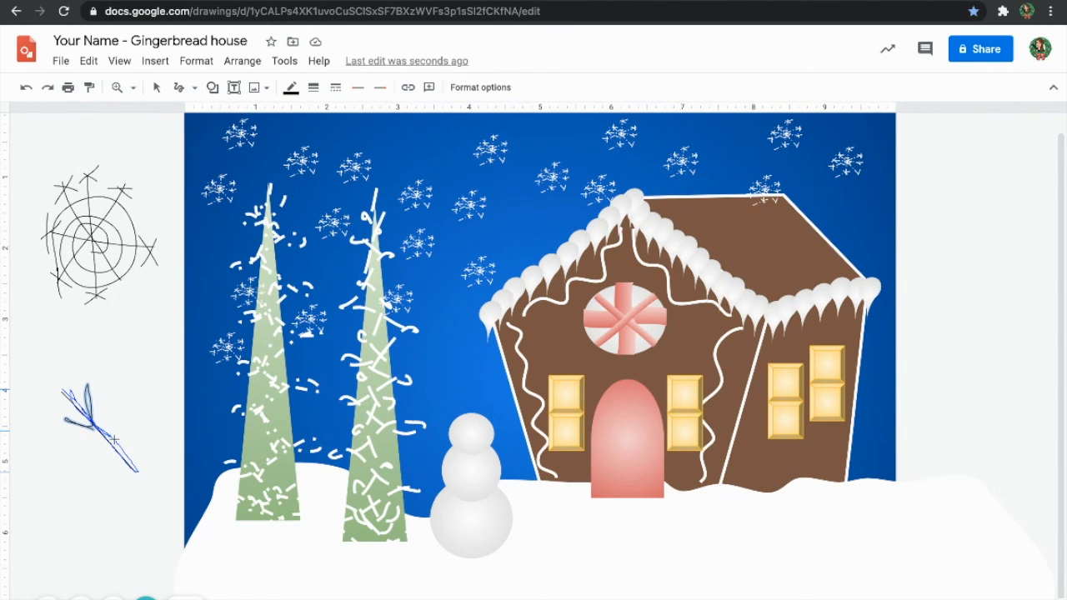
{"action": "mouse_move", "coordinate": [67, 394]}
{"action": "left_mouse_down"}
{"action": "mouse_move", "coordinate": [105, 381]}
{"action": "mouse_move", "coordinate": [60, 460]}
{"action": "left_mouse_up"}
- Select all the twig strokes and set their line color to the custom brown with a 3px weight
{"action": "left_click", "coordinate": [157, 87]}
{"action": "left_click", "coordinate": [301, 87]}
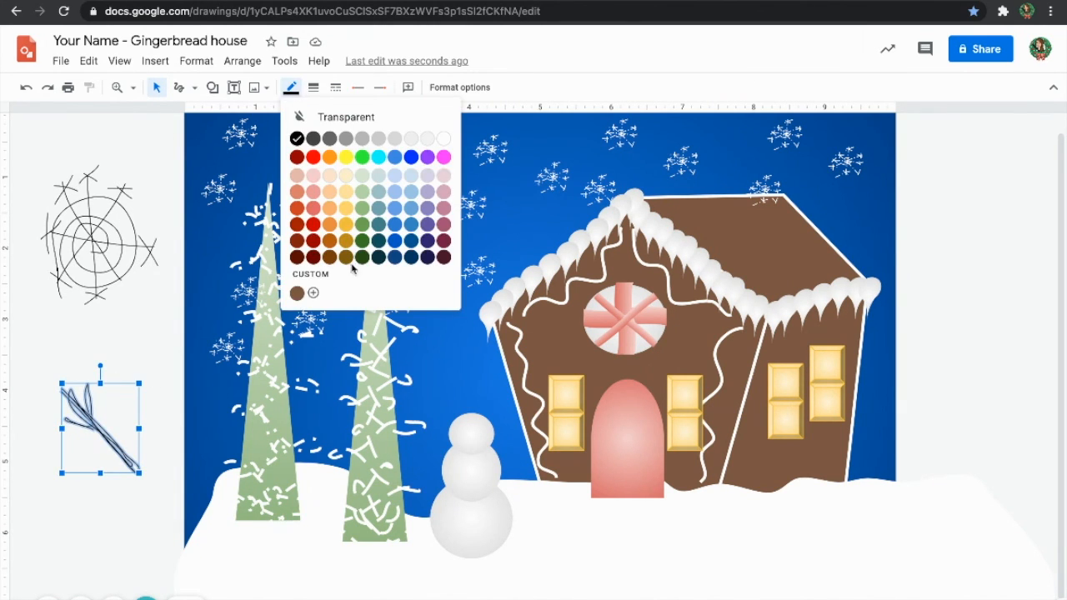
{"action": "left_click", "coordinate": [298, 292]}
{"action": "left_click", "coordinate": [313, 87]}
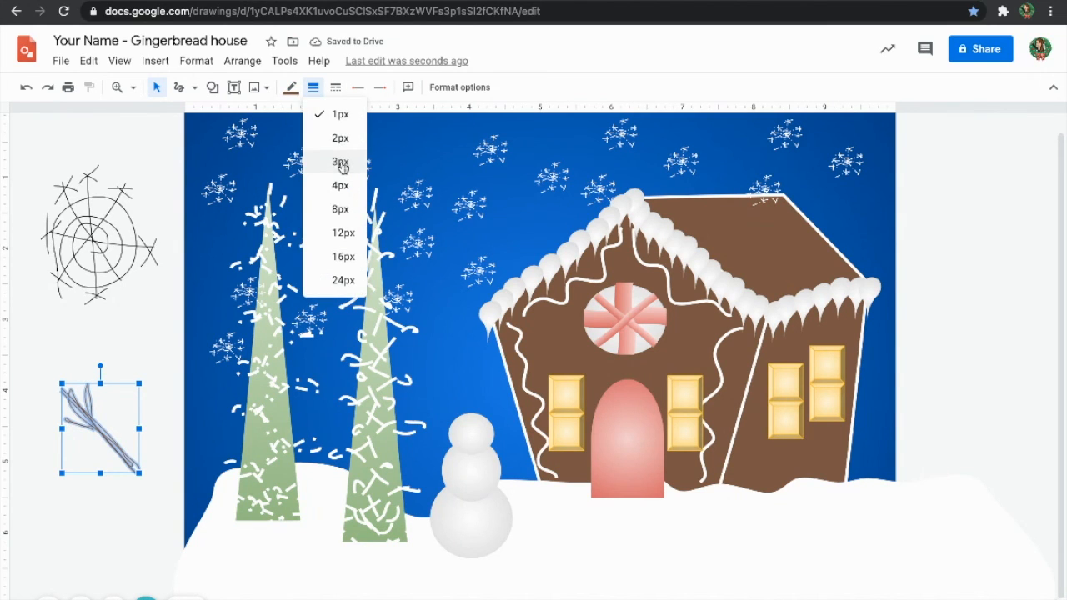
{"action": "left_click", "coordinate": [342, 161]}
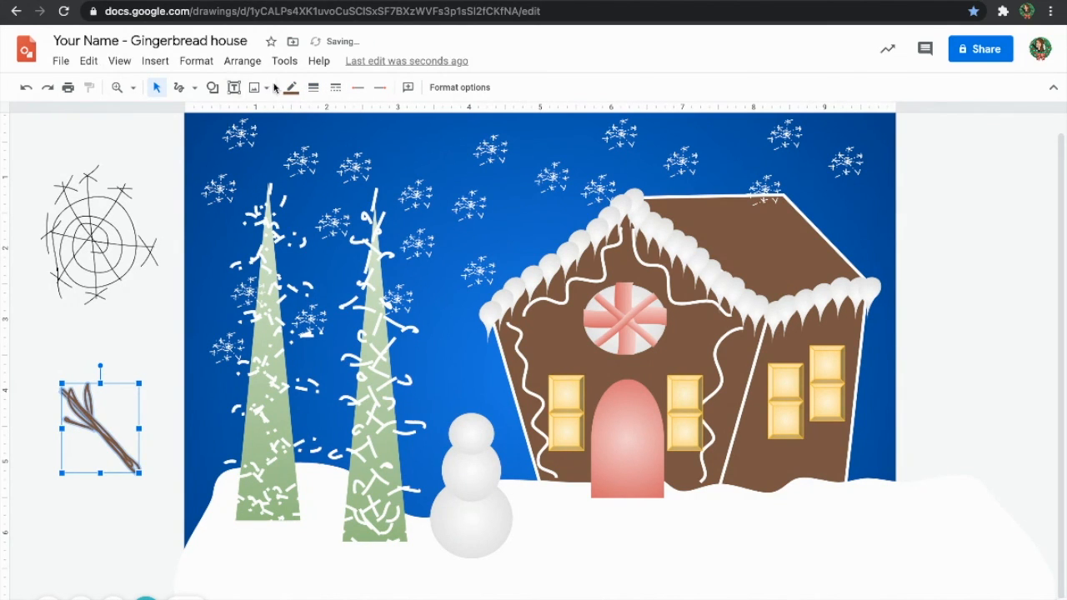
{"action": "left_click", "coordinate": [125, 399]}
{"action": "left_click_drag", "start_coordinate": [125, 399], "coordinate": [412, 446]}
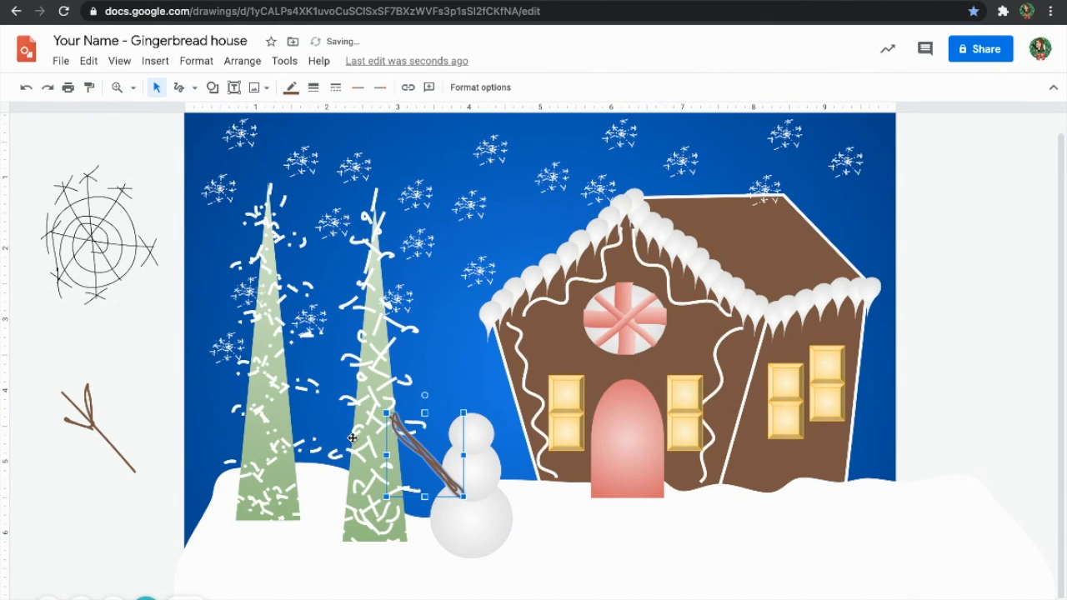
{"action": "key", "text": "ctrl+z"}
- Group the twig strokes, and shrink the twig to place it as an arm on the left side of the snowman's middle ball
{"action": "left_click_drag", "start_coordinate": [121, 361], "coordinate": [60, 486]}
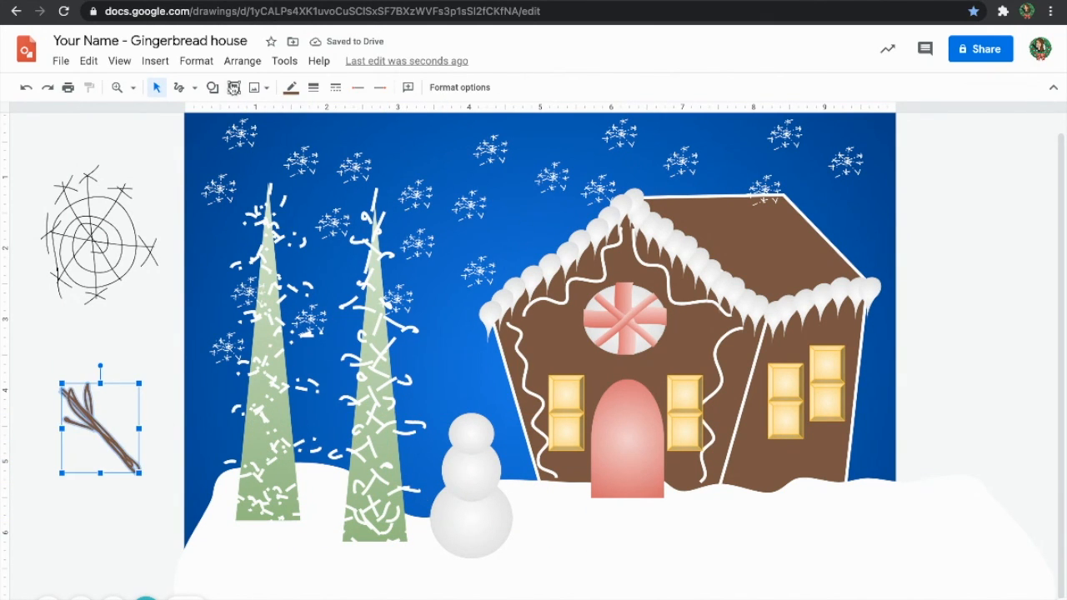
{"action": "left_click", "coordinate": [242, 61]}
{"action": "left_click", "coordinate": [263, 241]}
{"action": "left_click", "coordinate": [136, 392]}
{"action": "left_click_drag", "start_coordinate": [135, 390], "coordinate": [80, 467]}
{"action": "left_click_drag", "start_coordinate": [62, 384], "coordinate": [439, 457]}
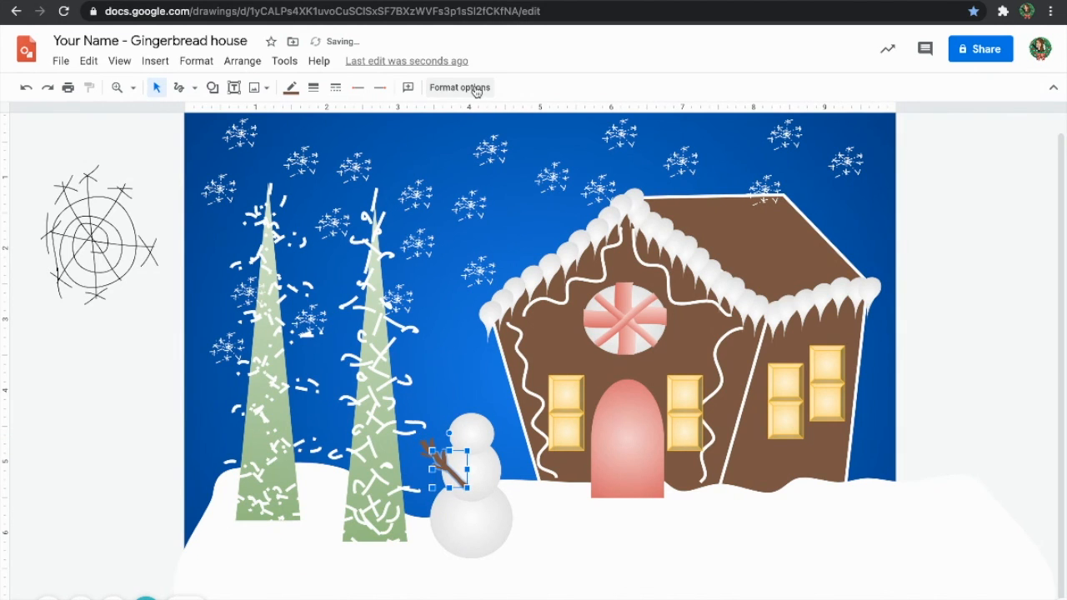
- Duplicate the twig arm, flip the copy horizontally, and place it on the right side of the snowman's middle ball
{"action": "left_click", "coordinate": [460, 88]}
{"action": "left_click", "coordinate": [930, 157]}
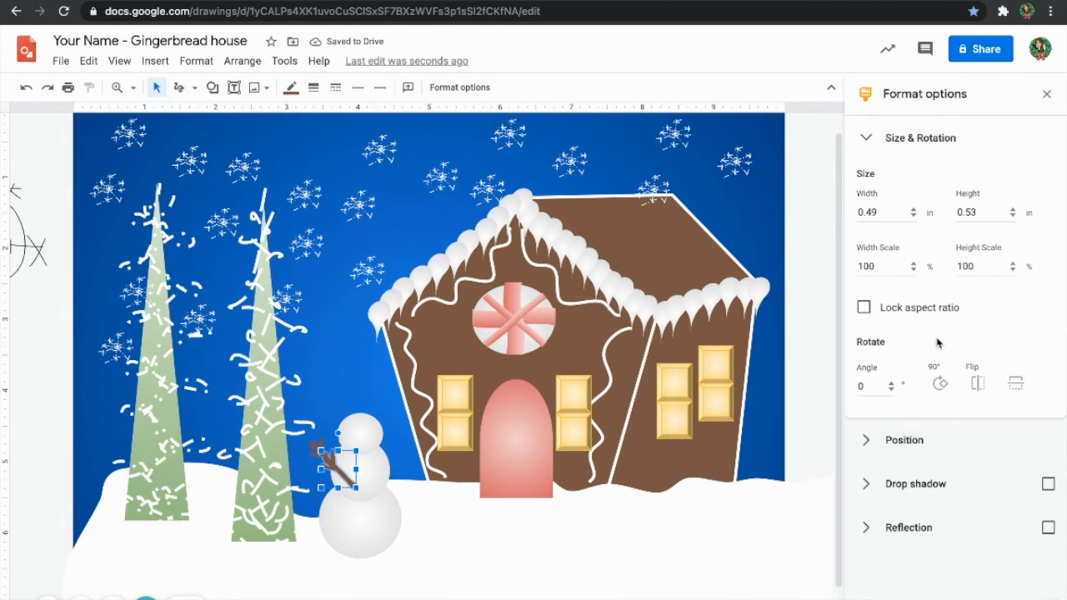
{"action": "left_click", "coordinate": [977, 383]}
{"action": "left_click_drag", "start_coordinate": [338, 476], "coordinate": [392, 466]}
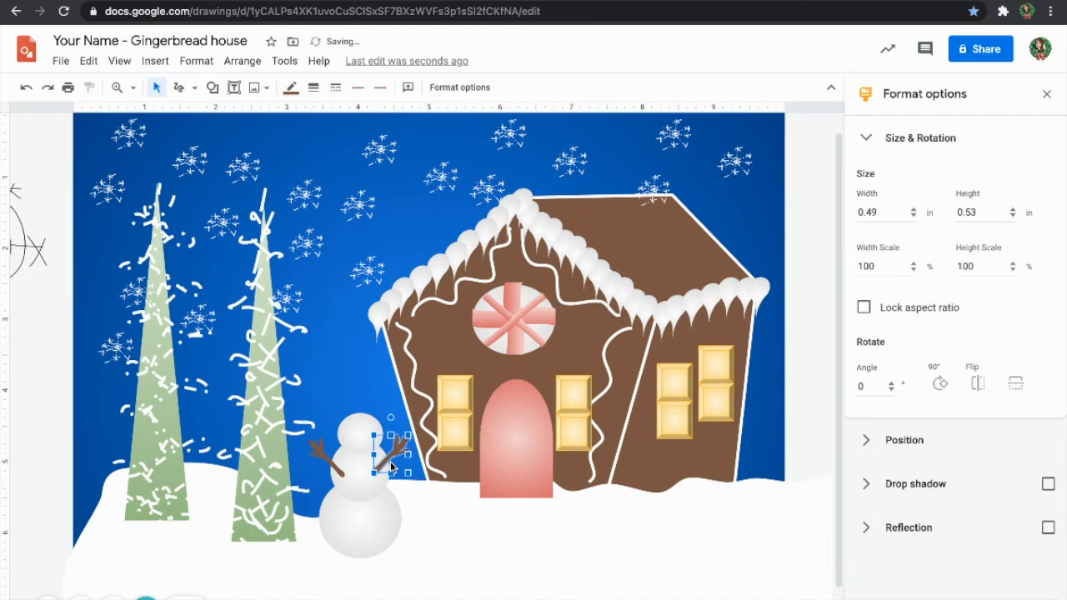
{"action": "left_click", "coordinate": [463, 536]}
- Search the web for images to insert using "snowman hat transparent"
{"action": "left_click", "coordinate": [155, 61]}
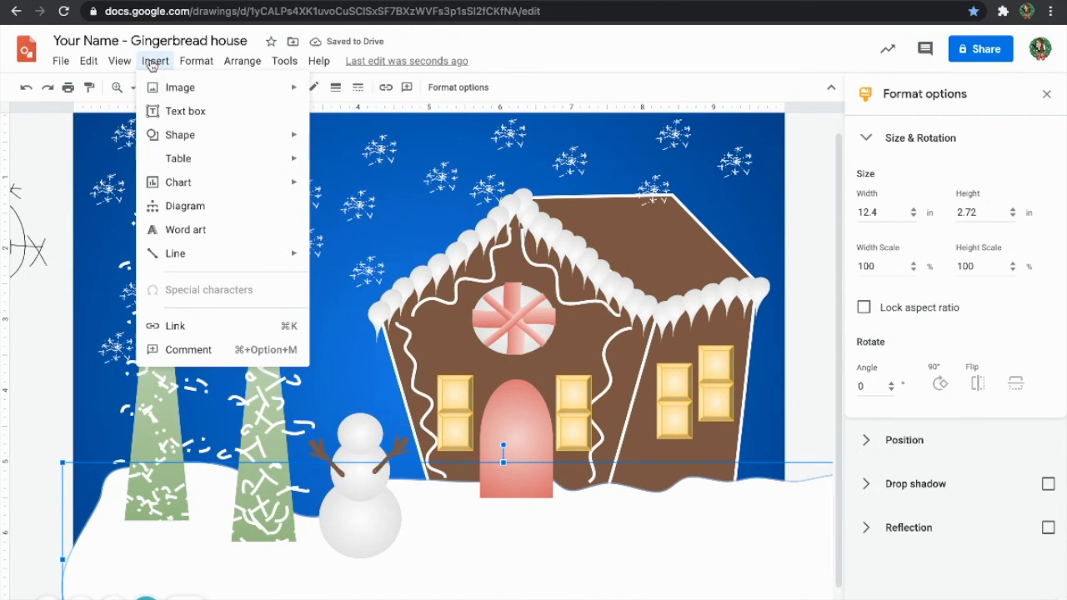
{"action": "mouse_move", "coordinate": [155, 88]}
{"action": "left_click", "coordinate": [374, 119]}
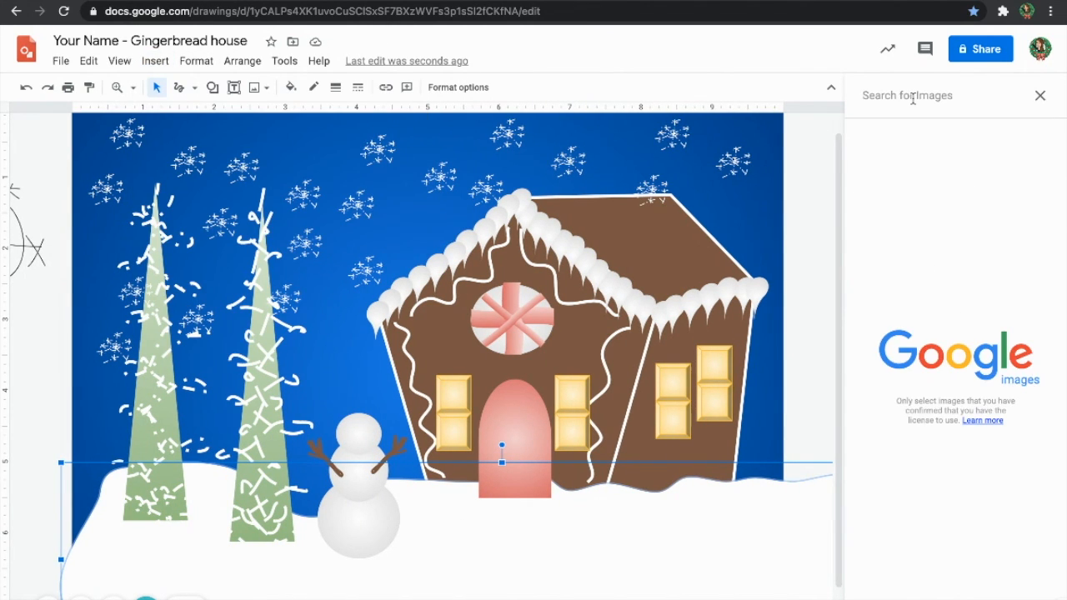
{"action": "type", "text": "snowman hat t"}
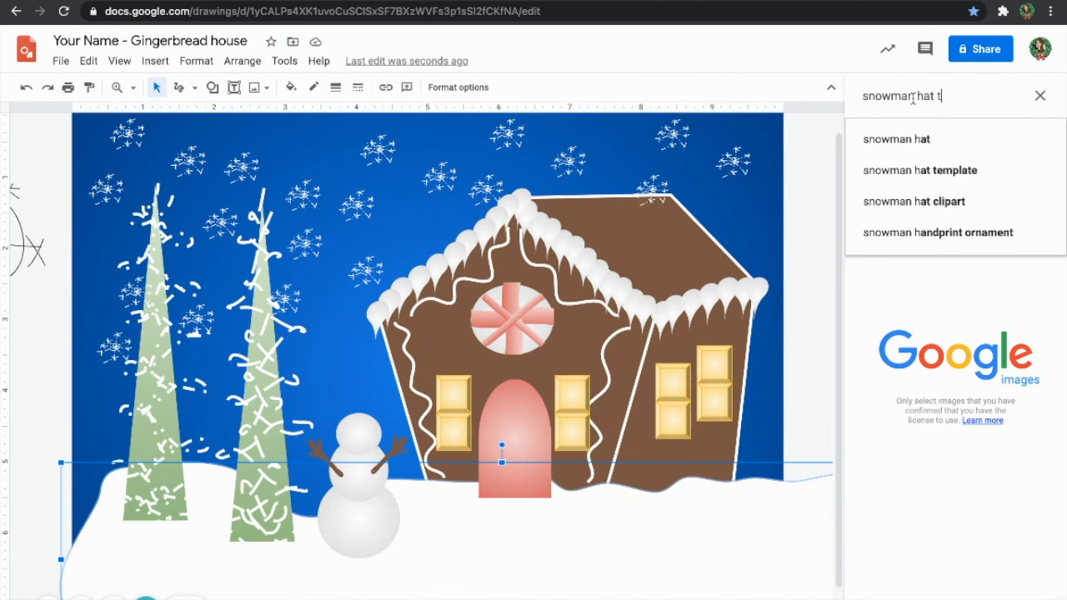
{"action": "type", "text": "ranpa"}
{"action": "type", "text": "anen"}
{"action": "key", "text": "BackSpace"}
{"action": "key", "text": "BackSpace"}
{"action": "type", "text": "rent"}
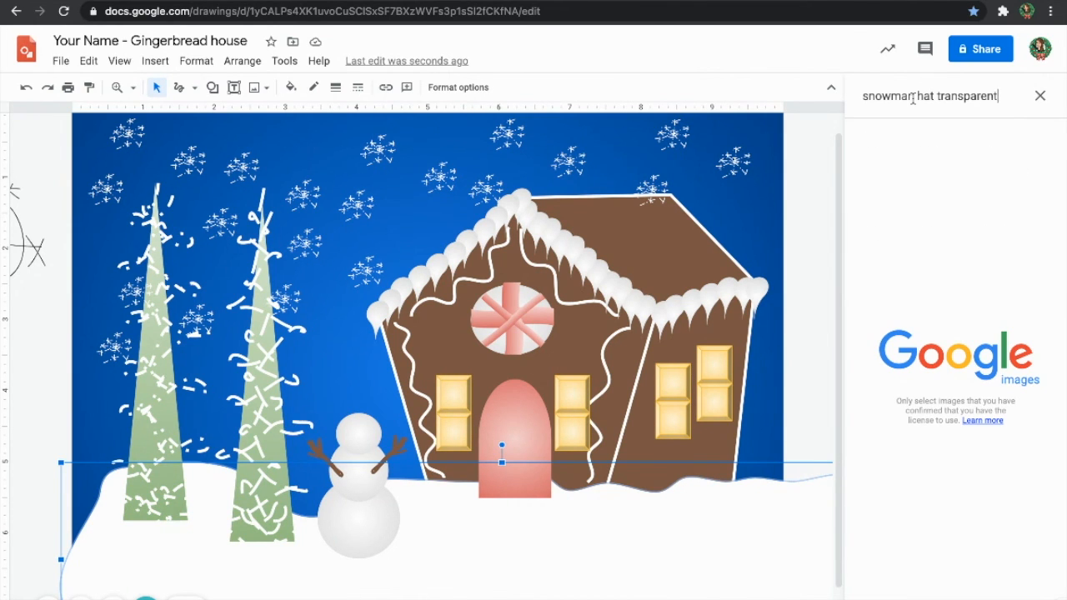
{"action": "key", "text": "Return"}
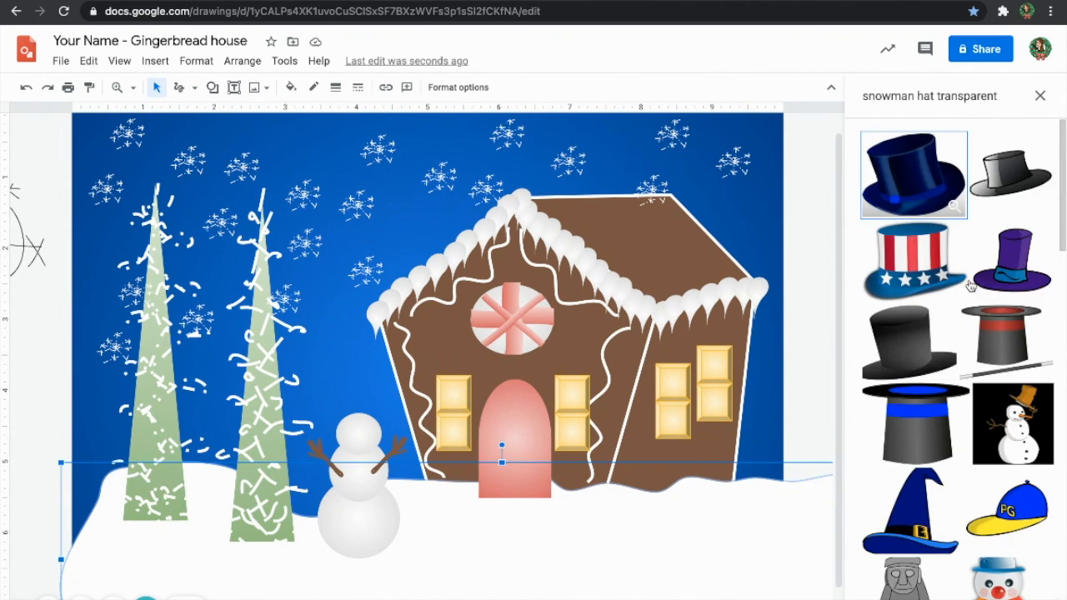
- Try to insert the tilted black top hat image from the search results
{"action": "left_click", "coordinate": [921, 368]}
{"action": "left_click", "coordinate": [1034, 597]}
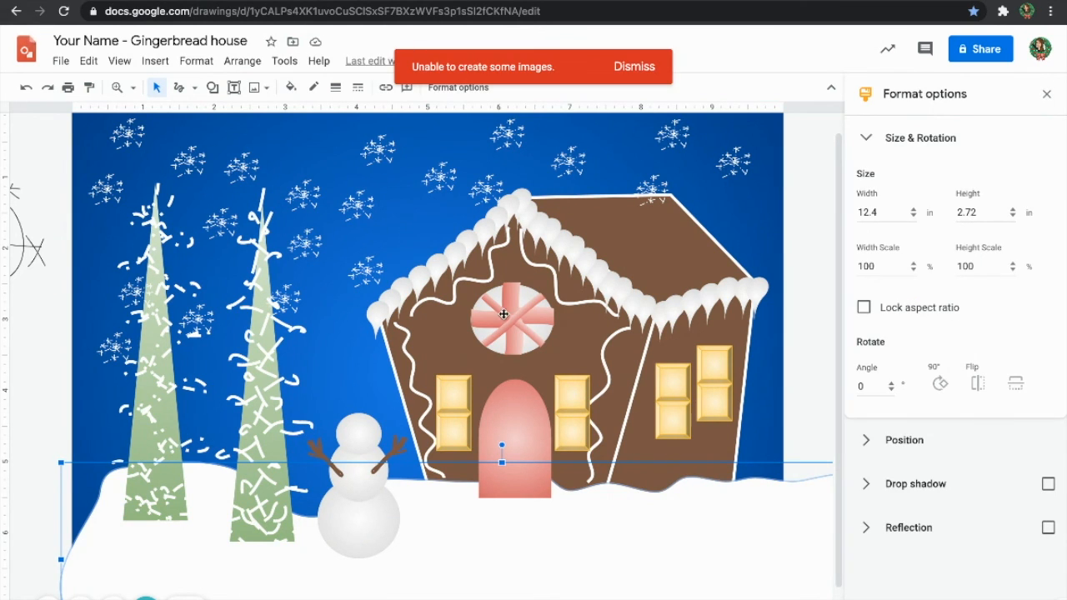
{"action": "left_click", "coordinate": [635, 68]}
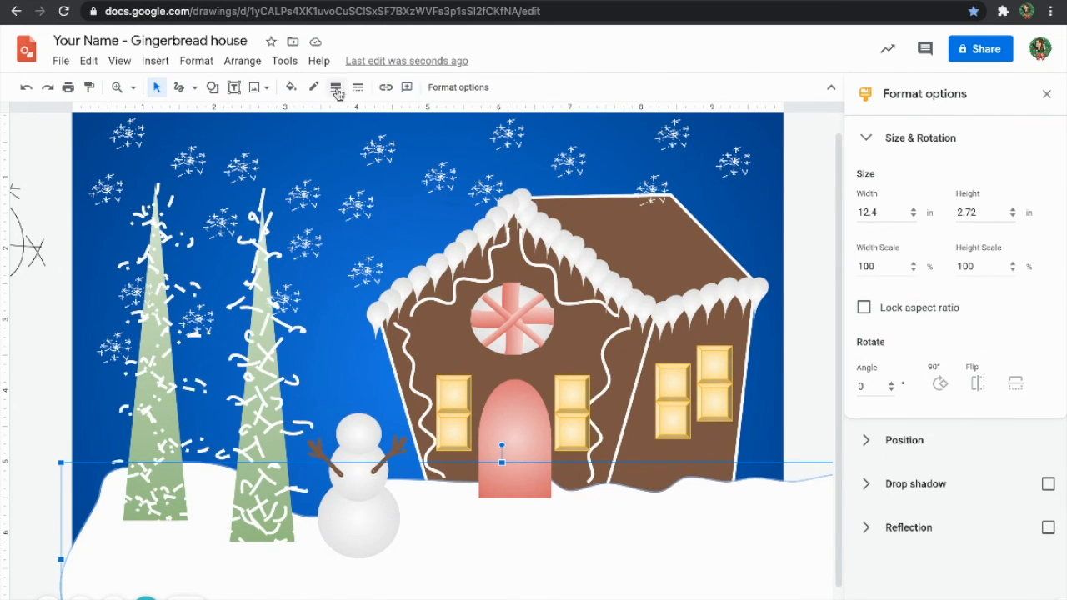
- Reopen the image search for "snowman hat transparent" and insert the upright black top hat with a gray band
{"action": "left_click", "coordinate": [155, 61]}
{"action": "mouse_move", "coordinate": [187, 93]}
{"action": "left_click", "coordinate": [367, 115]}
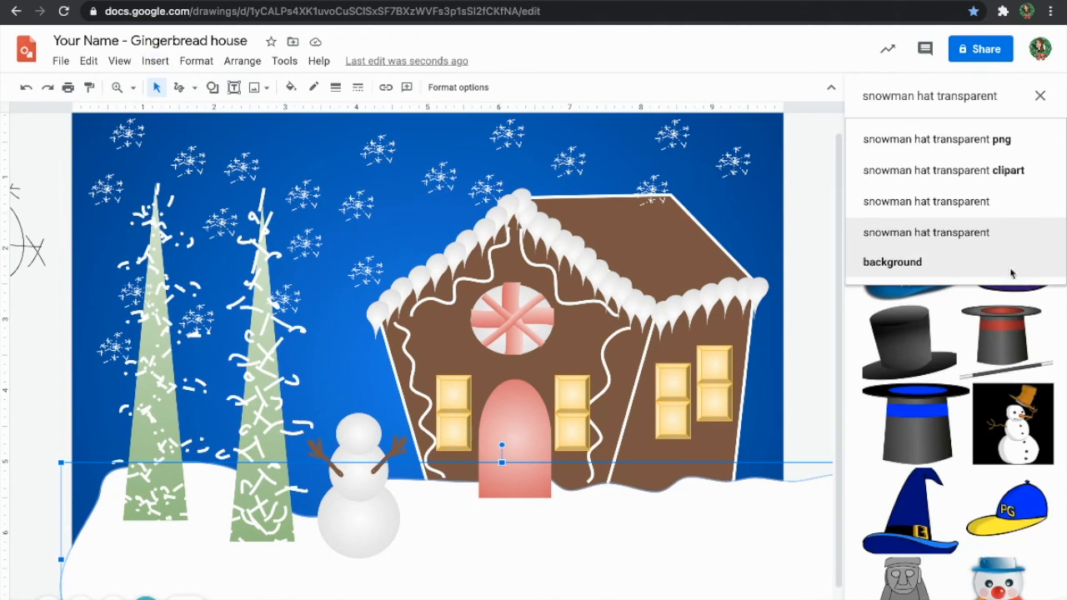
{"action": "scroll", "coordinate": [976, 427], "scroll_direction": "down", "scroll_amount": 3}
{"action": "scroll", "coordinate": [976, 427], "scroll_direction": "up", "scroll_amount": 2}
{"action": "scroll", "coordinate": [975, 426], "scroll_direction": "down", "scroll_amount": 6}
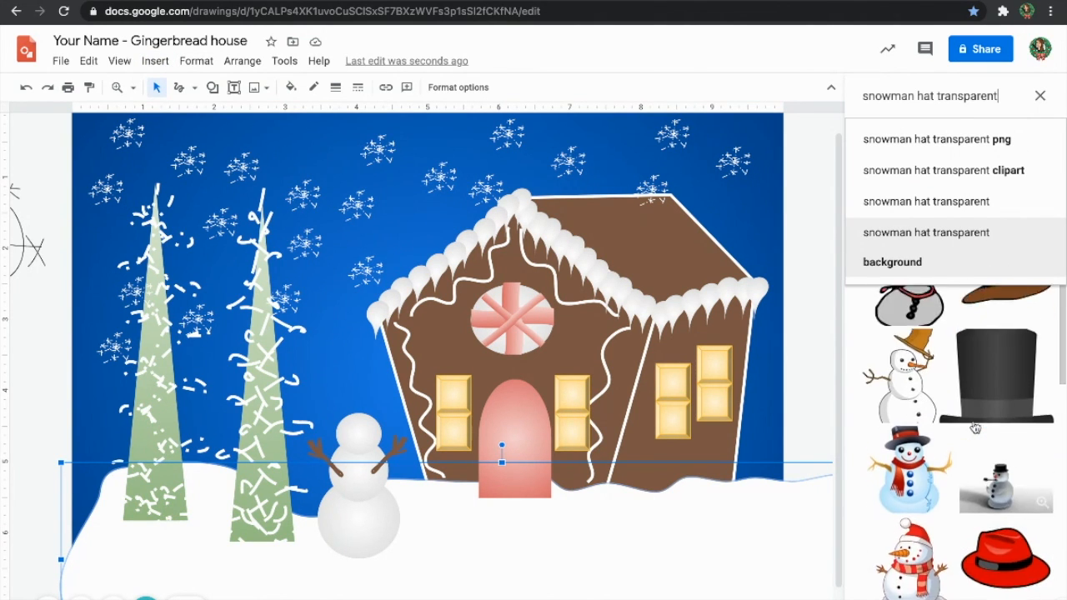
{"action": "left_click", "coordinate": [1008, 350]}
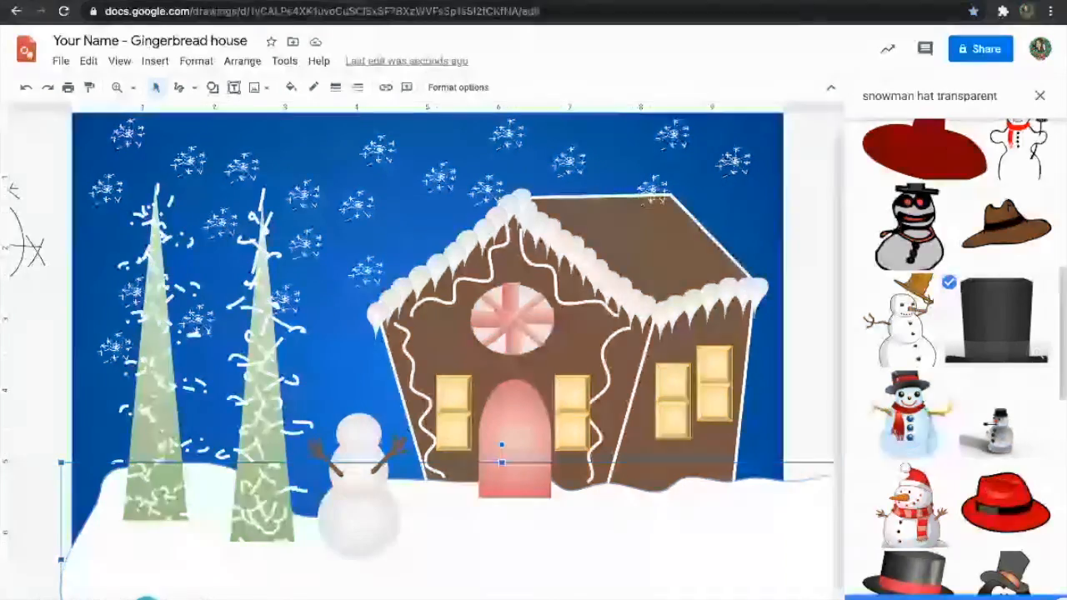
{"action": "left_click", "coordinate": [948, 595]}
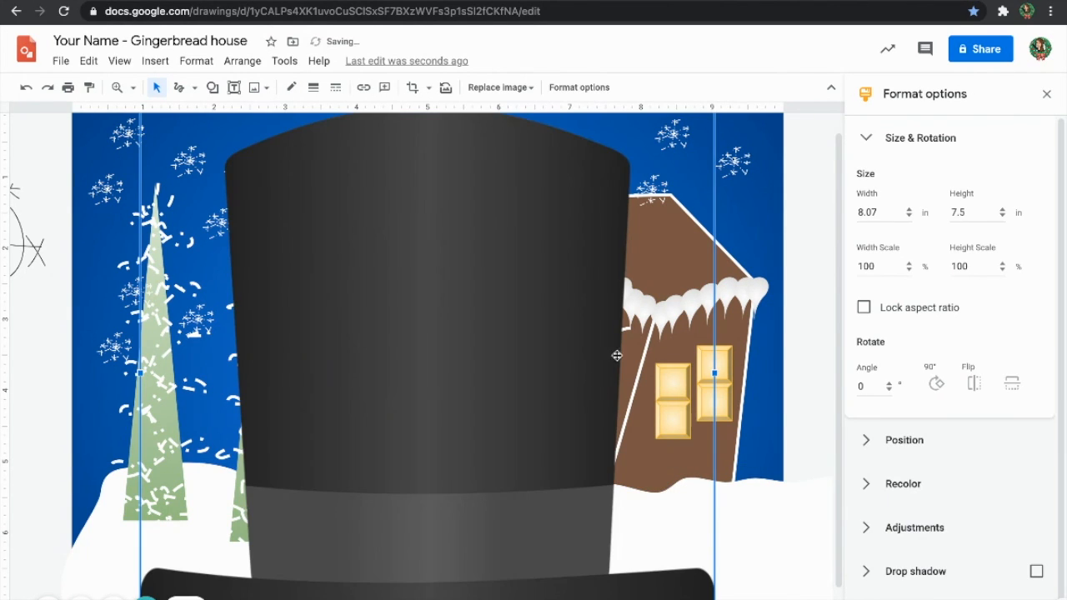
- Shrink the top hat to fit the snowman and center it on top of the head
{"action": "left_click", "coordinate": [122, 87]}
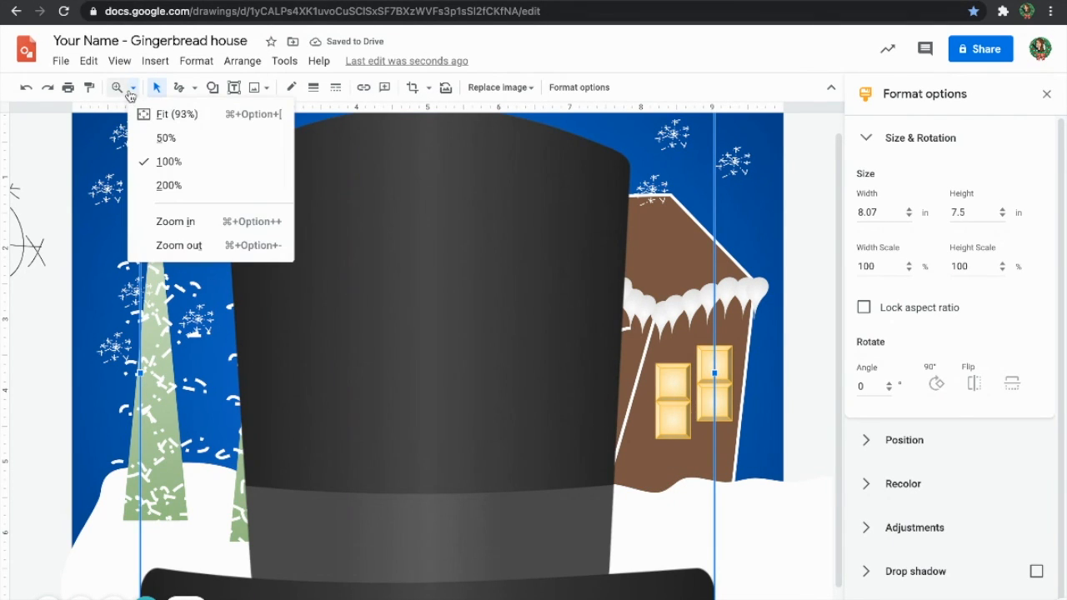
{"action": "left_click", "coordinate": [187, 249]}
{"action": "left_click_drag", "start_coordinate": [286, 242], "coordinate": [395, 395]}
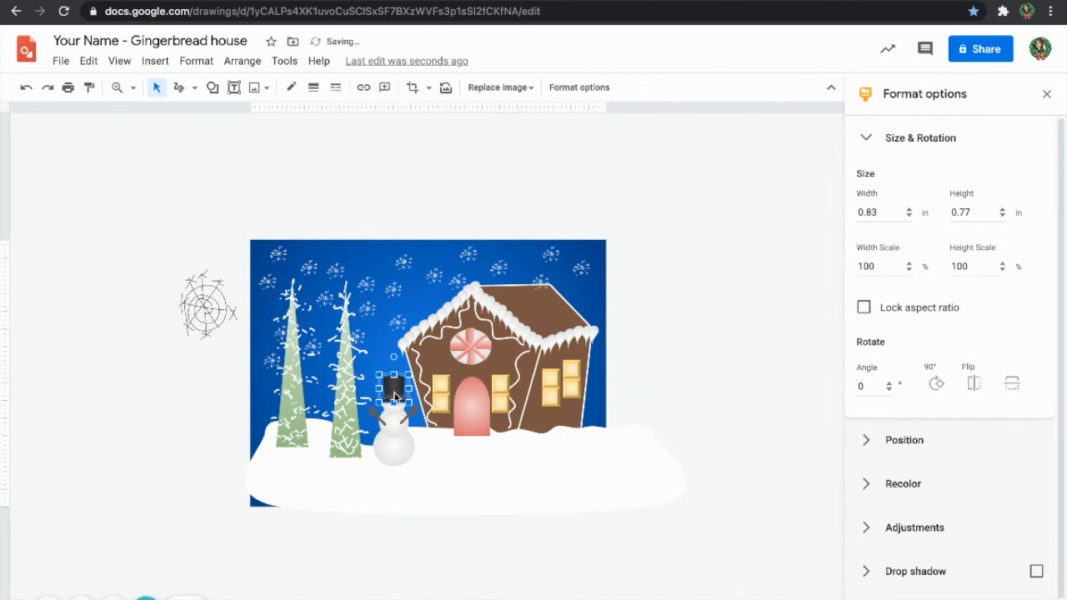
{"action": "scroll", "coordinate": [479, 501], "scroll_direction": "up", "scroll_amount": 5}
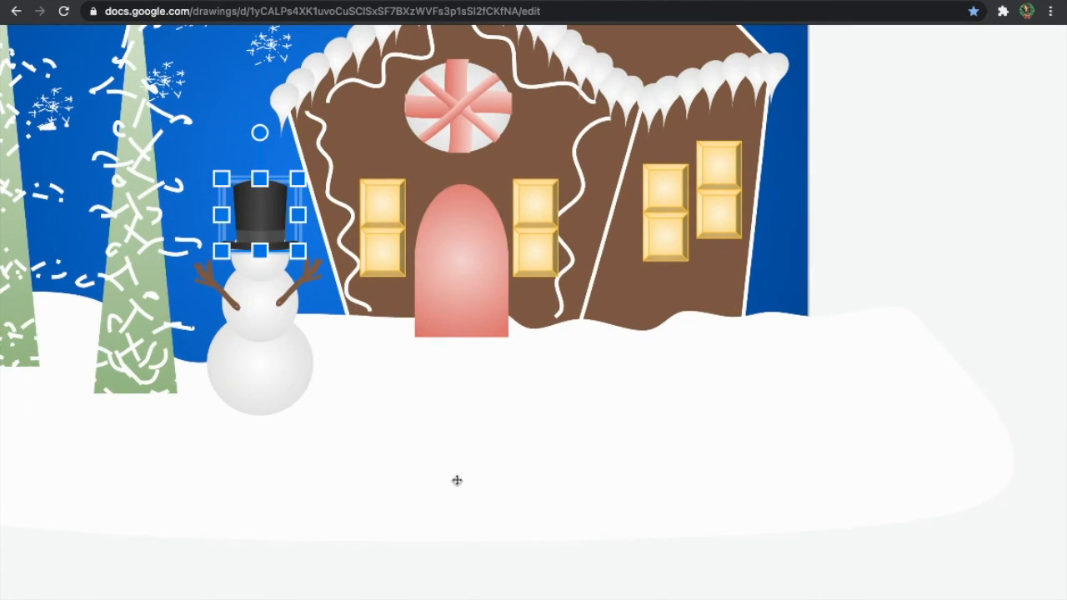
{"action": "left_click_drag", "start_coordinate": [300, 252], "coordinate": [288, 240]}
{"action": "key", "text": "Right"}
- Reshape the snowbank curve outward at its lower left so it covers the canvas's blue bottom-left corner
{"action": "left_click", "coordinate": [407, 473]}
{"action": "scroll", "coordinate": [407, 474], "scroll_direction": "down", "scroll_amount": 5}
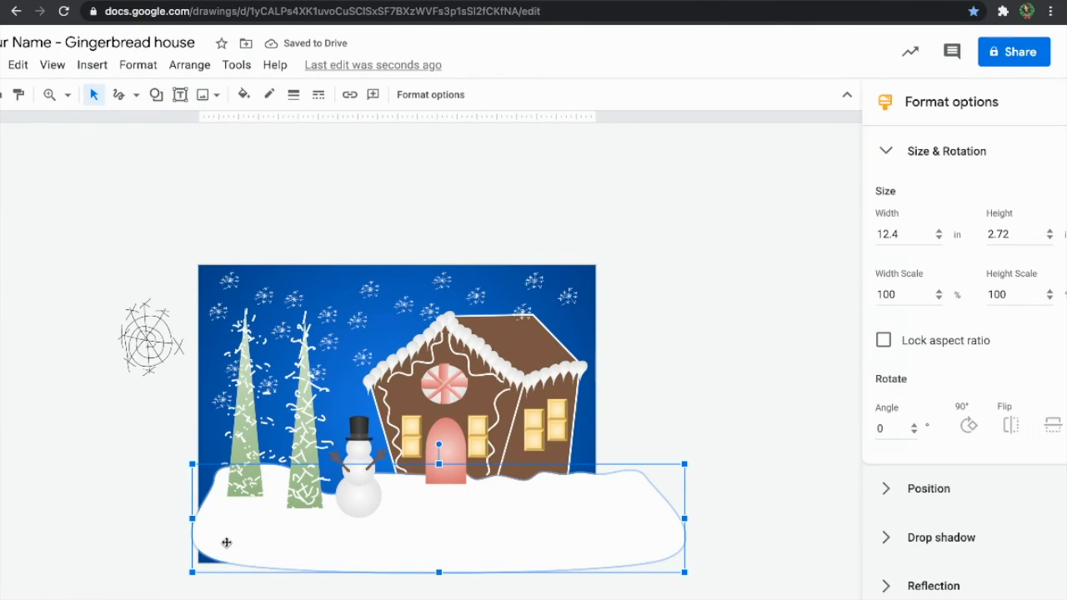
{"action": "double_click", "coordinate": [208, 553]}
{"action": "left_click_drag", "start_coordinate": [236, 565], "coordinate": [197, 571]}
{"action": "key", "text": "Escape"}
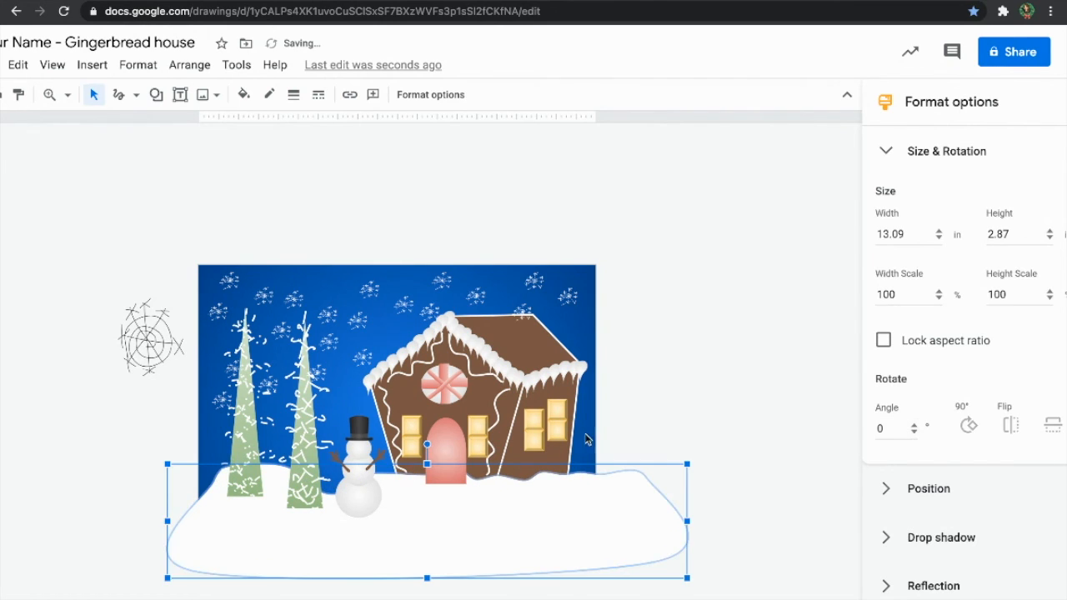
- Delete the large black scribbled snowflake left of the canvas
{"action": "left_click", "coordinate": [794, 429]}
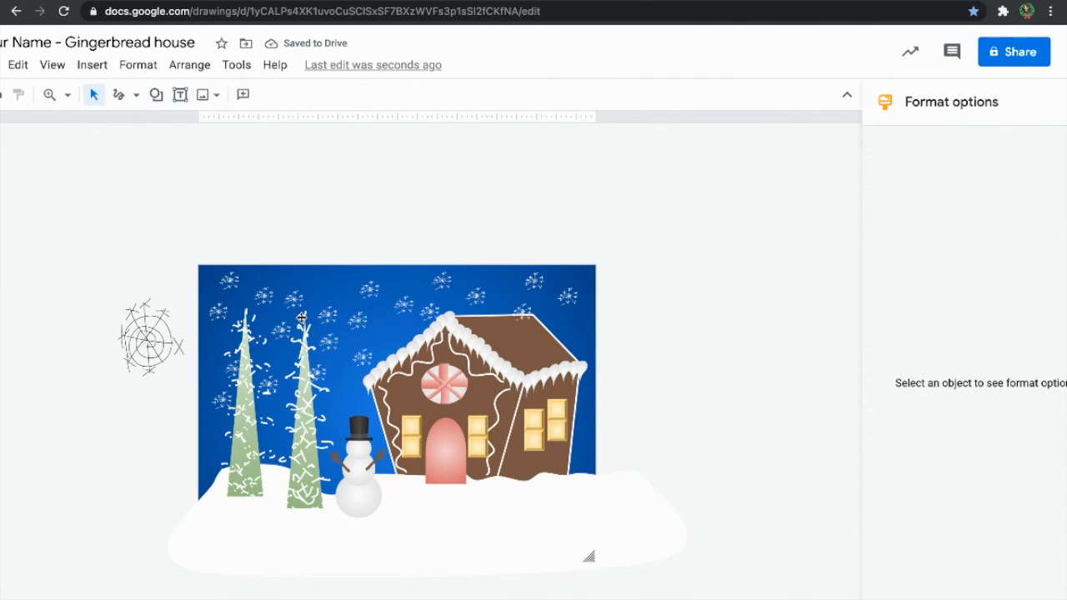
{"action": "left_click_drag", "start_coordinate": [103, 274], "coordinate": [190, 381]}
{"action": "key", "text": "Delete"}
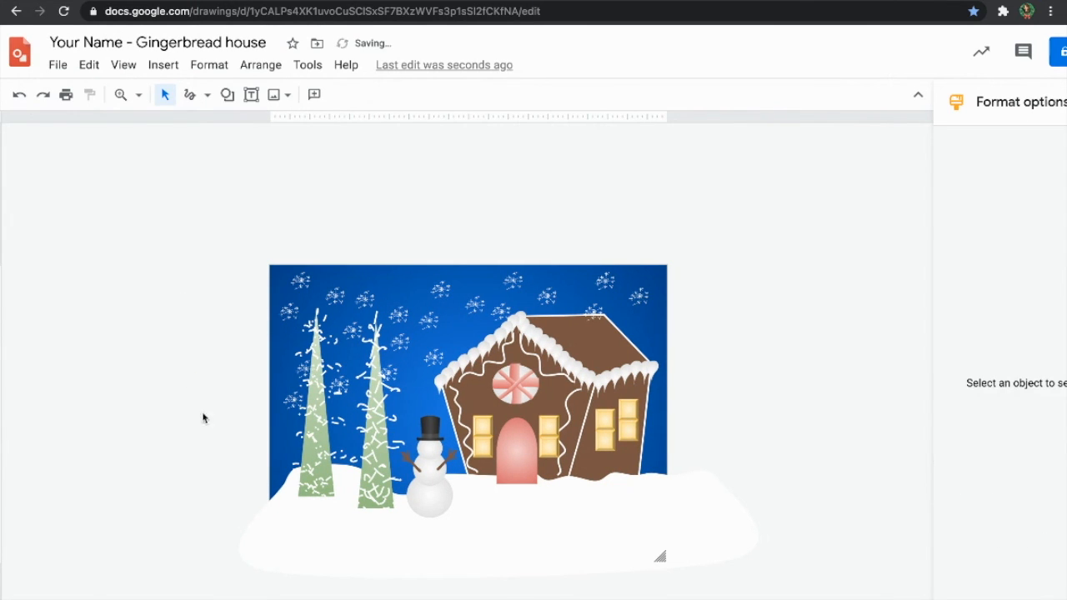